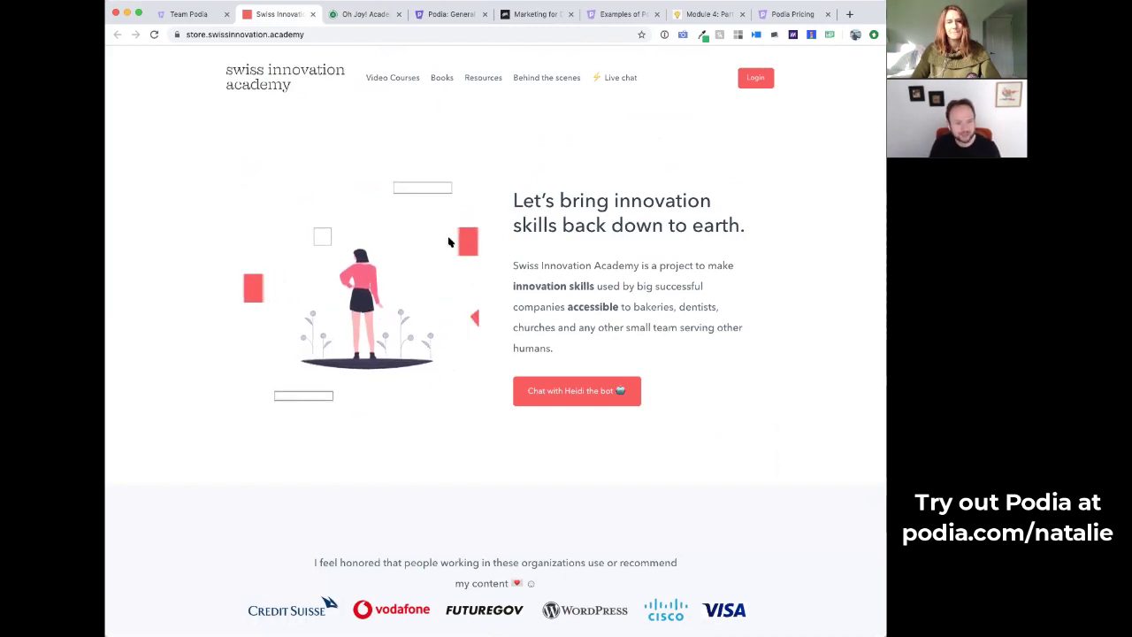
# - Compare the Swiss Innovation Academy, Oh Joy! Academy and Team Podia storefronts and their web addresses
pyautogui.click(449, 16)
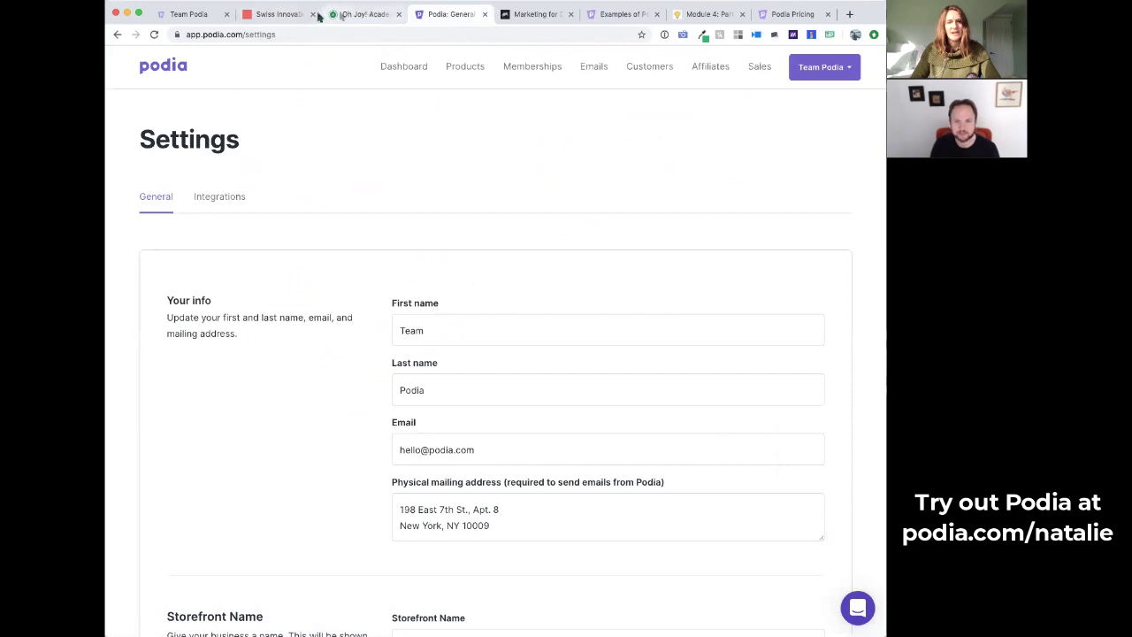
pyautogui.click(278, 15)
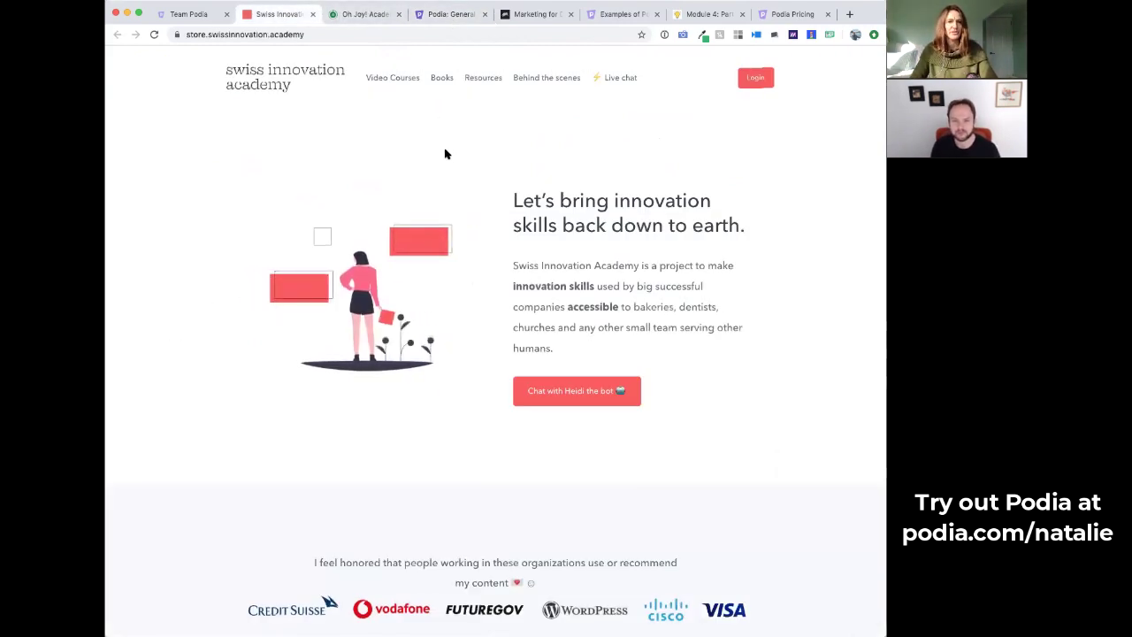
pyautogui.scroll(-1, 416, 97)
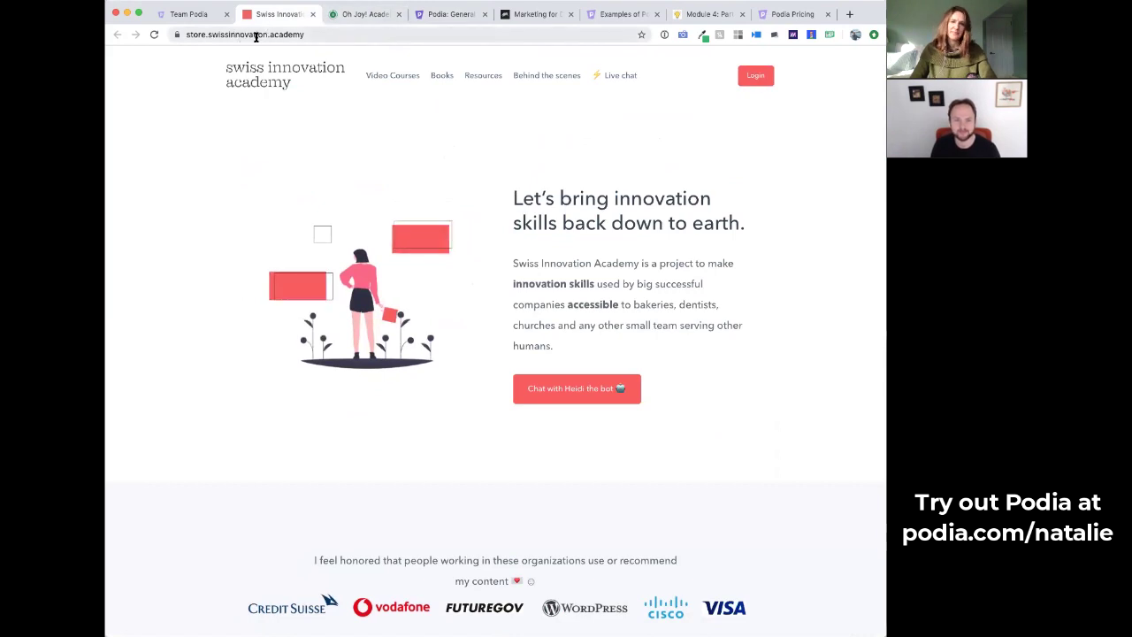
pyautogui.click(345, 15)
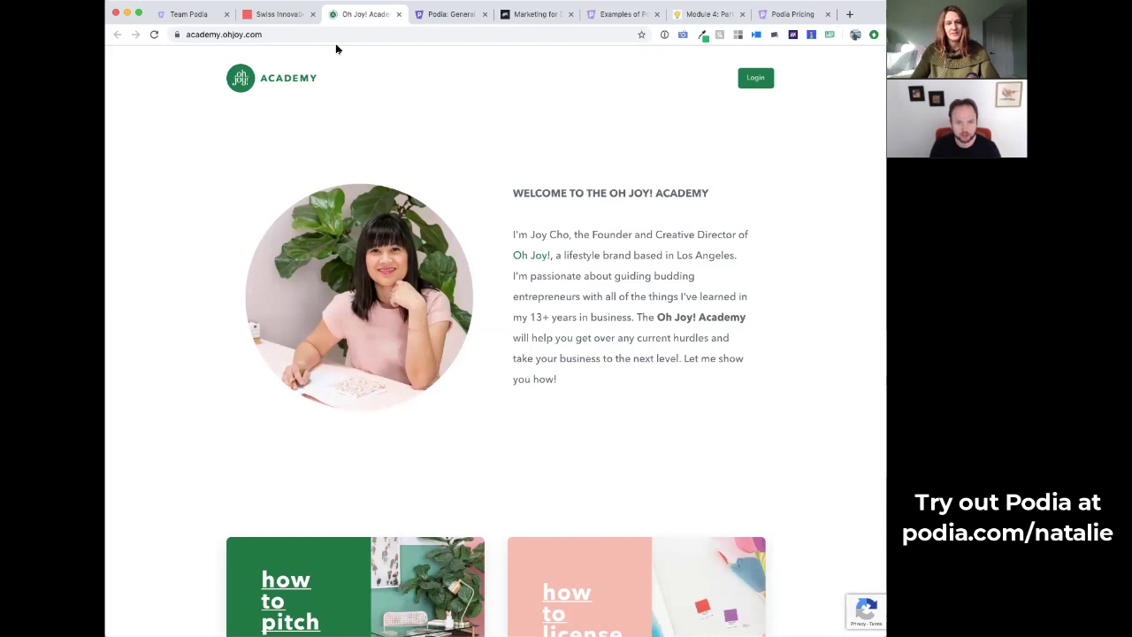
pyautogui.press('super+1')
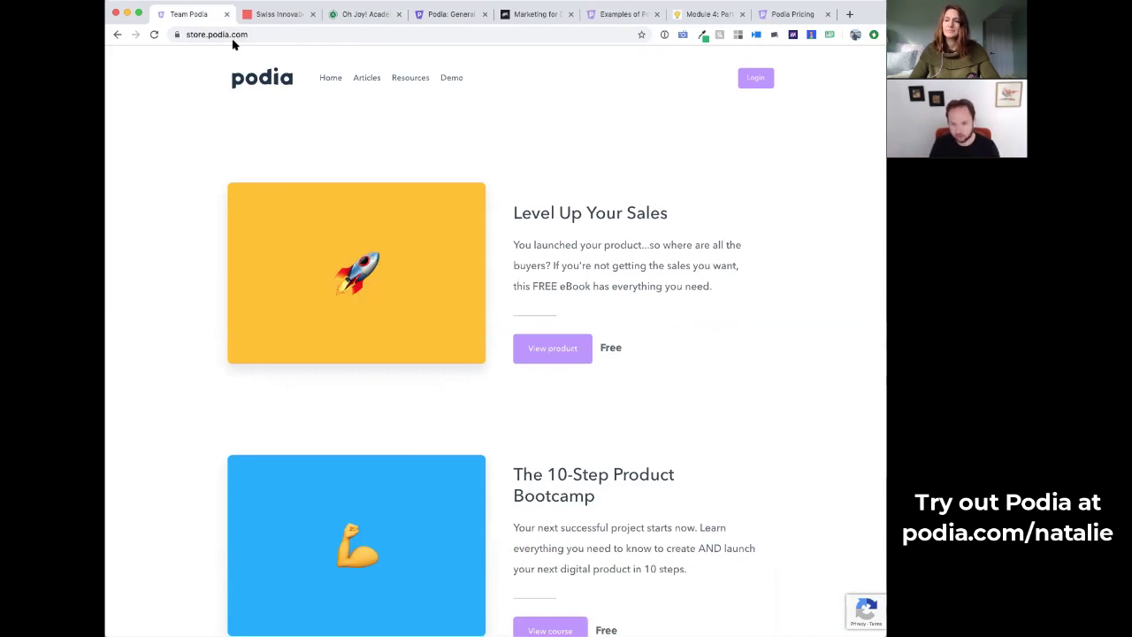
# - Open the general account settings and examine the storefront name, subdomain and custom domain settings
pyautogui.click(442, 16)
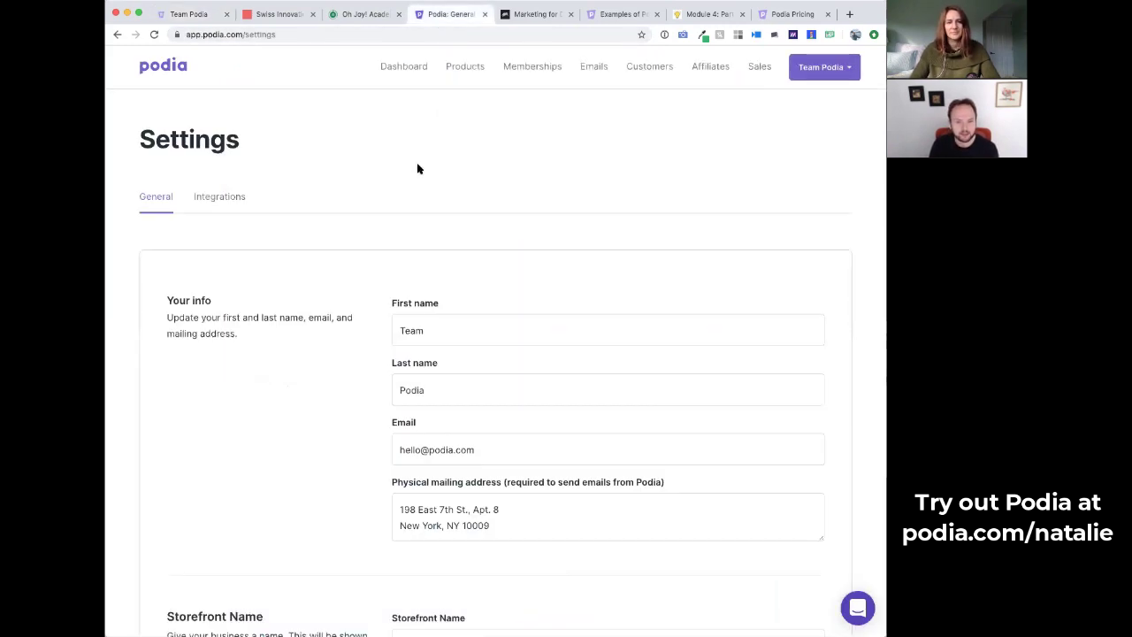
pyautogui.scroll(-2, 402, 196)
pyautogui.scroll(-2, 399, 194)
pyautogui.scroll(2, 405, 150)
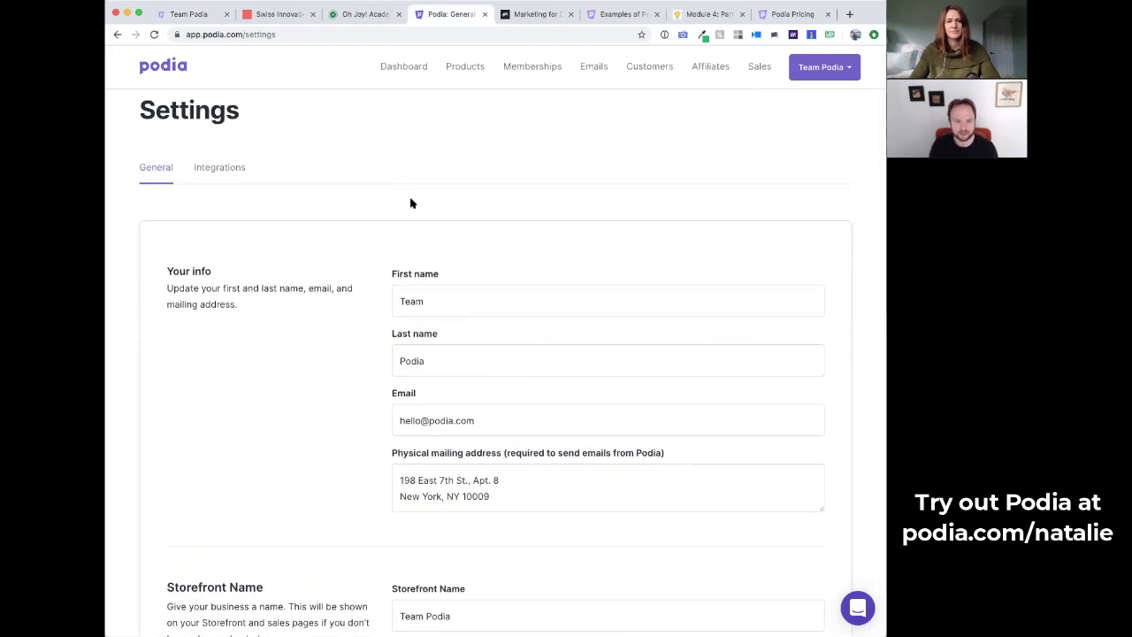
pyautogui.scroll(-5, 389, 216)
pyautogui.scroll(-3, 389, 217)
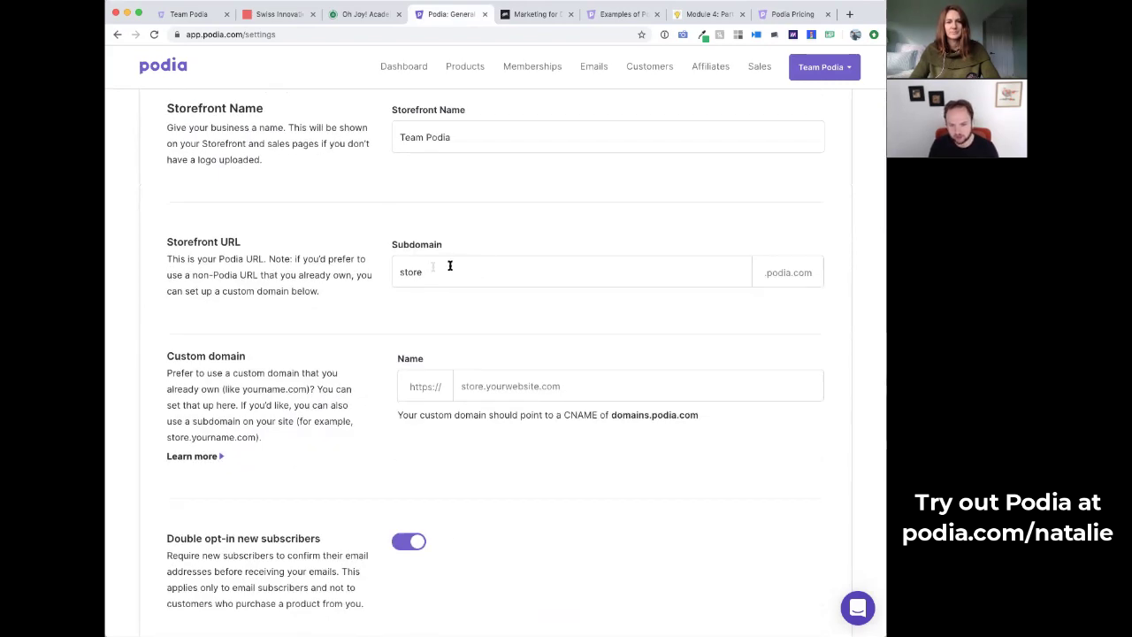
pyautogui.moveTo(468, 269); pyautogui.dragTo(363, 271)
pyautogui.click(353, 277)
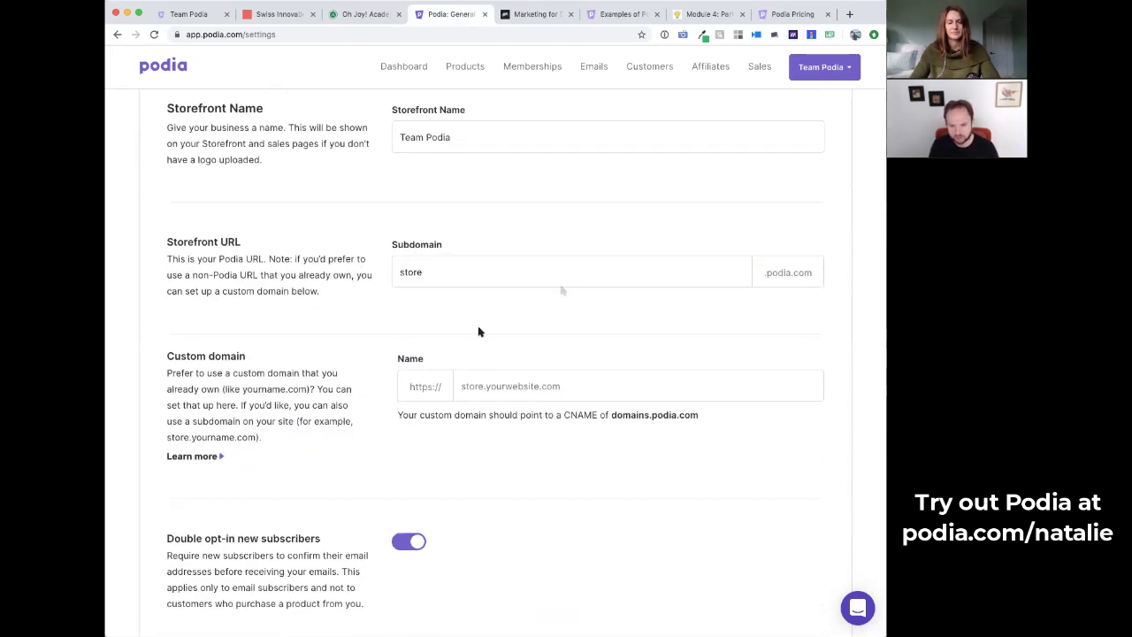
# - Review the double opt-in, Google Analytics and custom tracking code settings
pyautogui.scroll(-6, 507, 319)
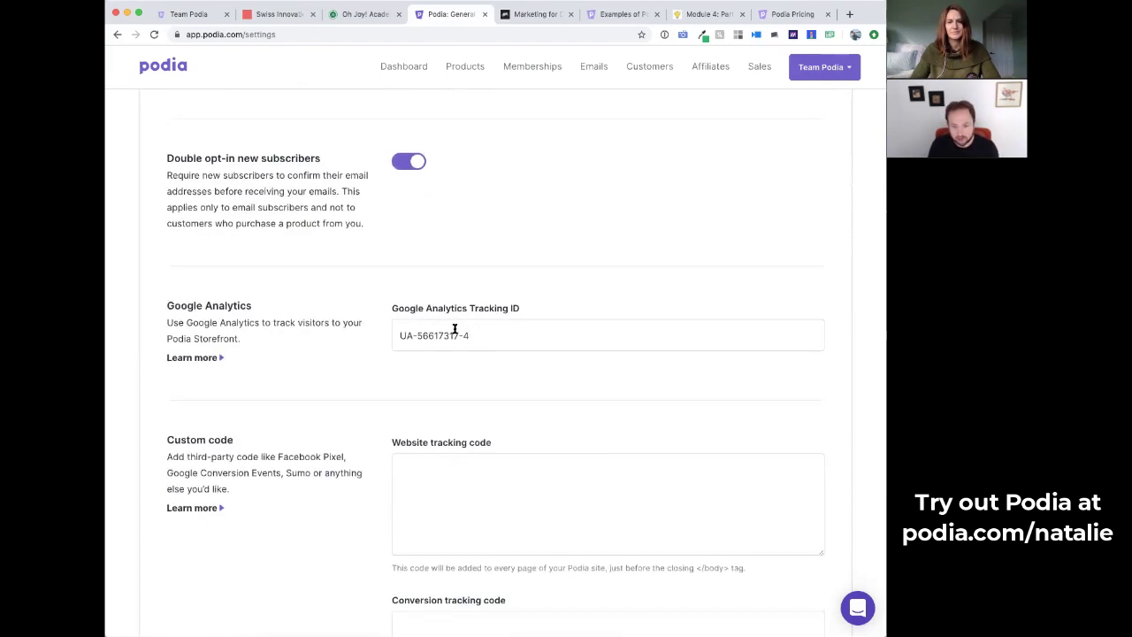
pyautogui.scroll(-4, 455, 329)
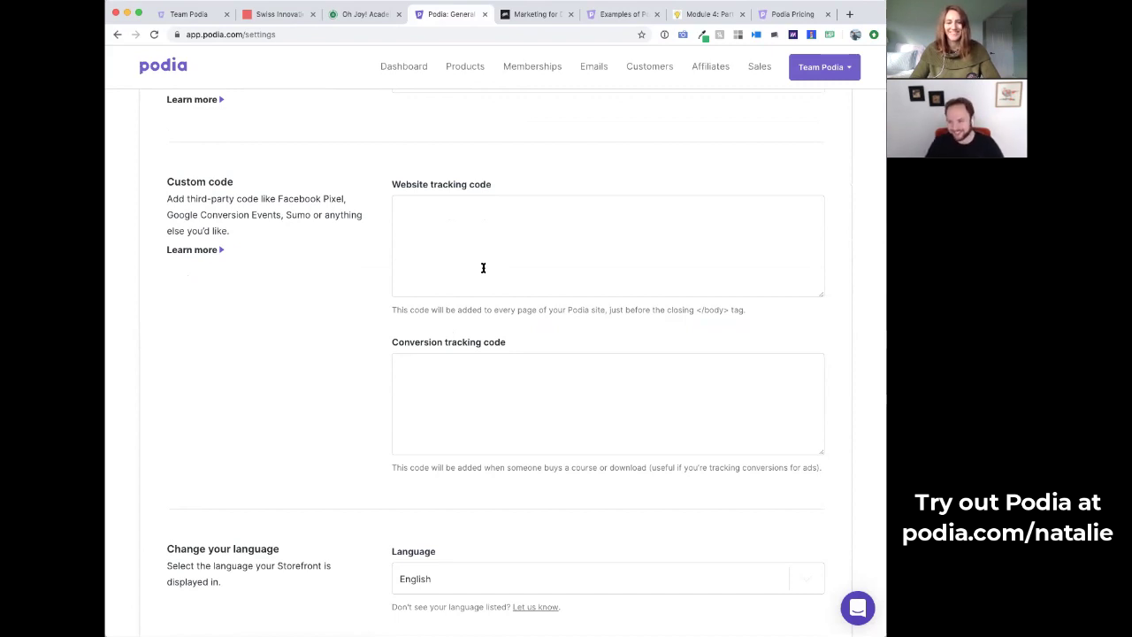
pyautogui.scroll(-1, 483, 267)
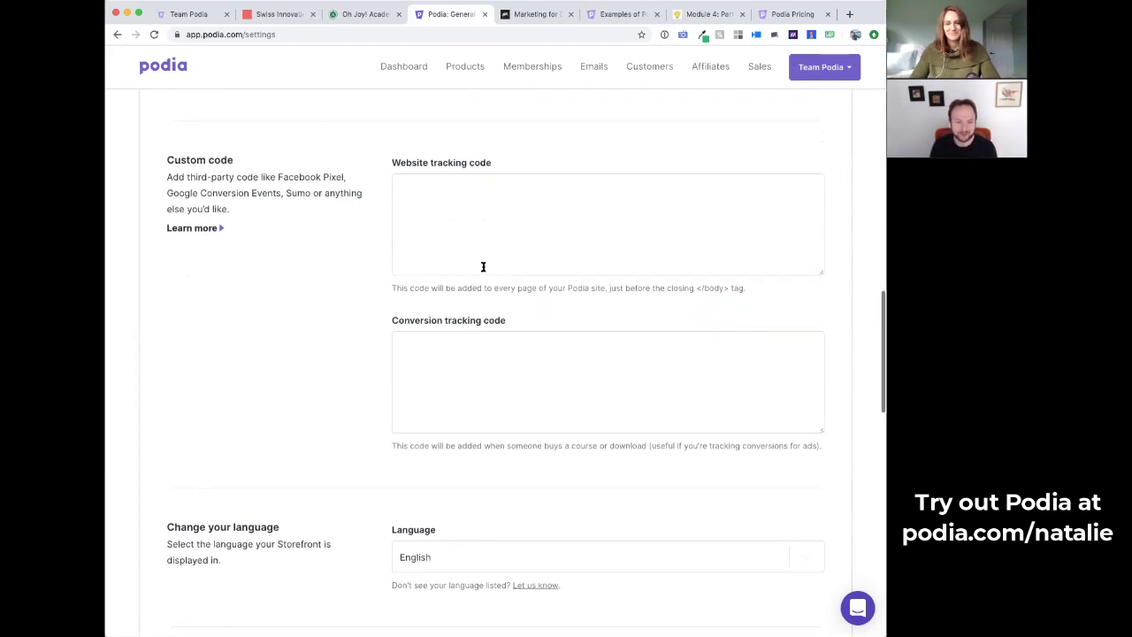
pyautogui.scroll(-5, 513, 256)
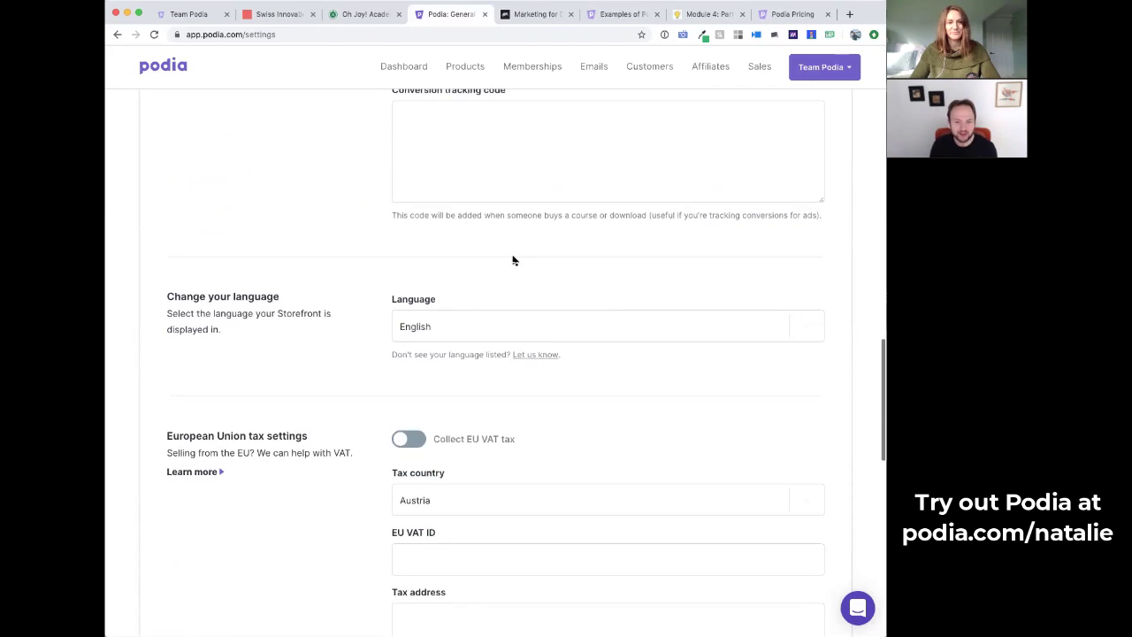
# - Examine the languages and currencies available for the storefront
pyautogui.click(513, 258)
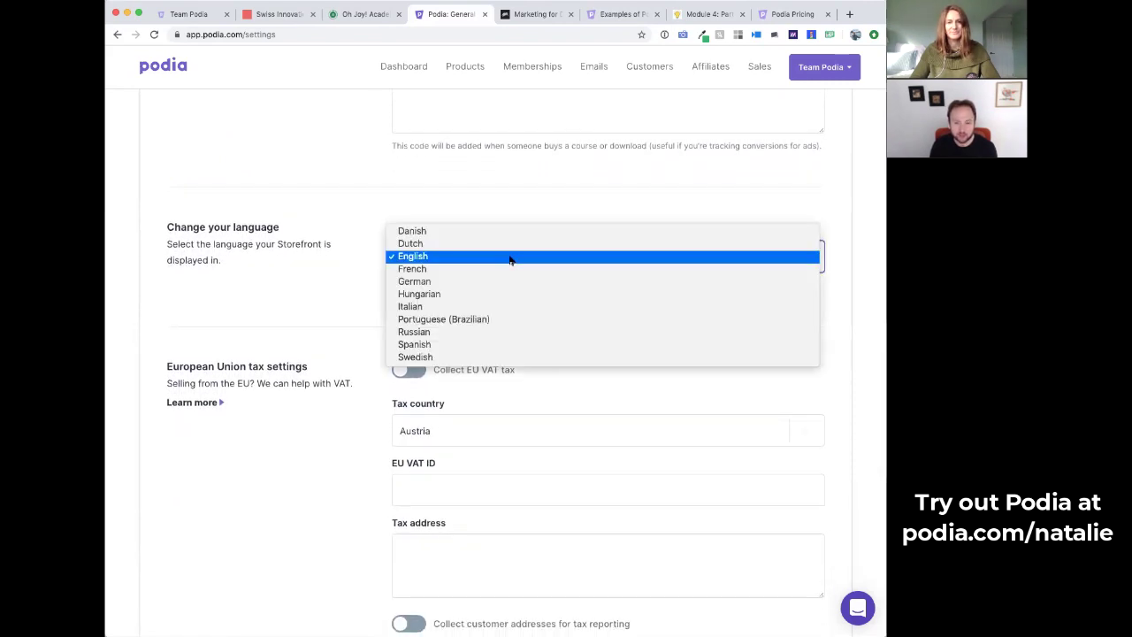
pyautogui.click(363, 271)
pyautogui.scroll(-4, 363, 270)
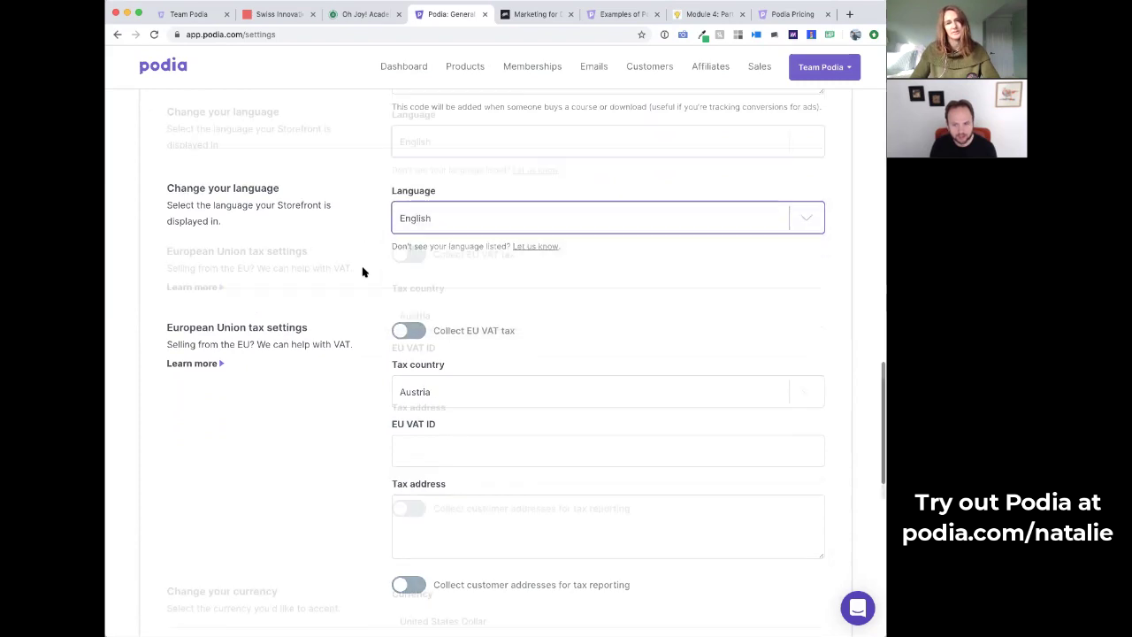
pyautogui.scroll(-1, 363, 269)
pyautogui.click(510, 422)
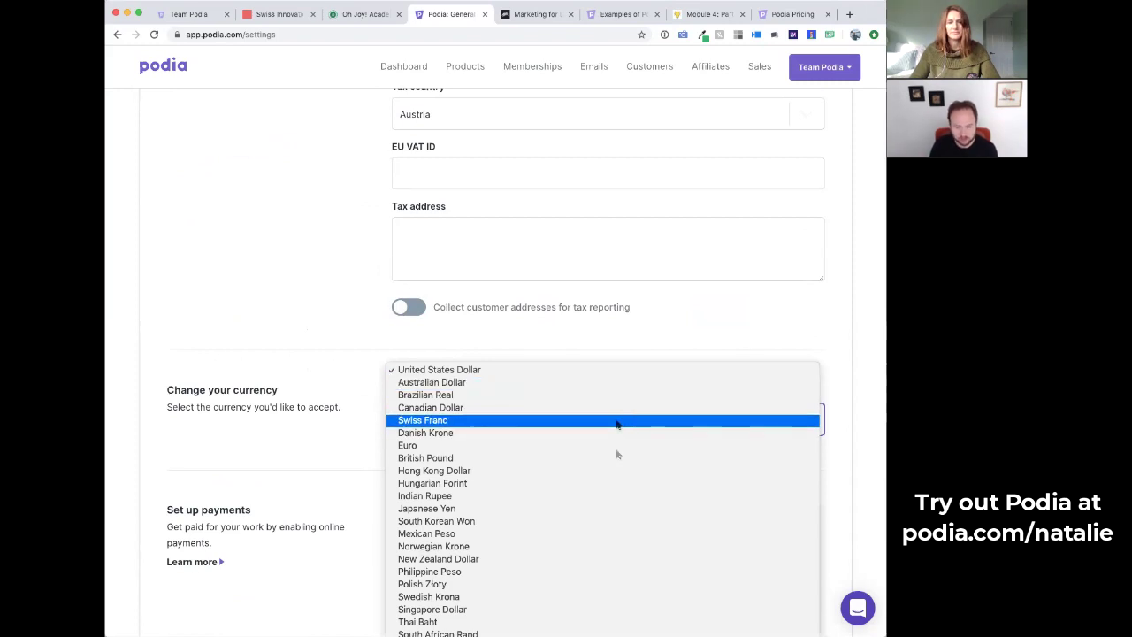
pyautogui.click(271, 318)
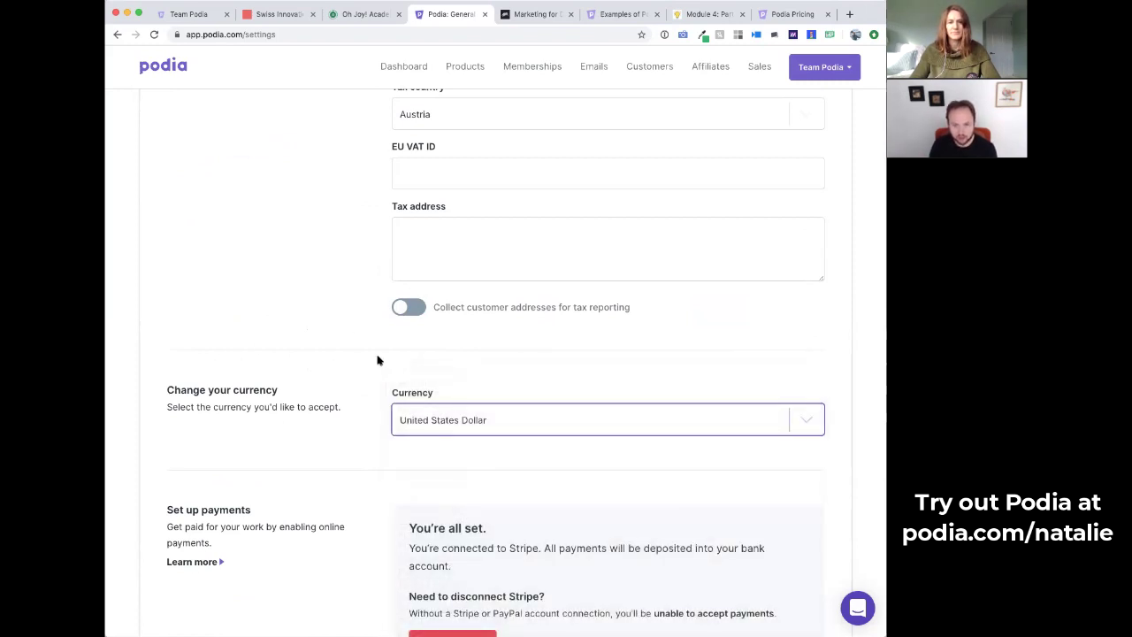
# - Review the European Union tax settings and the Stripe and PayPal payment setup
pyautogui.scroll(5, 377, 360)
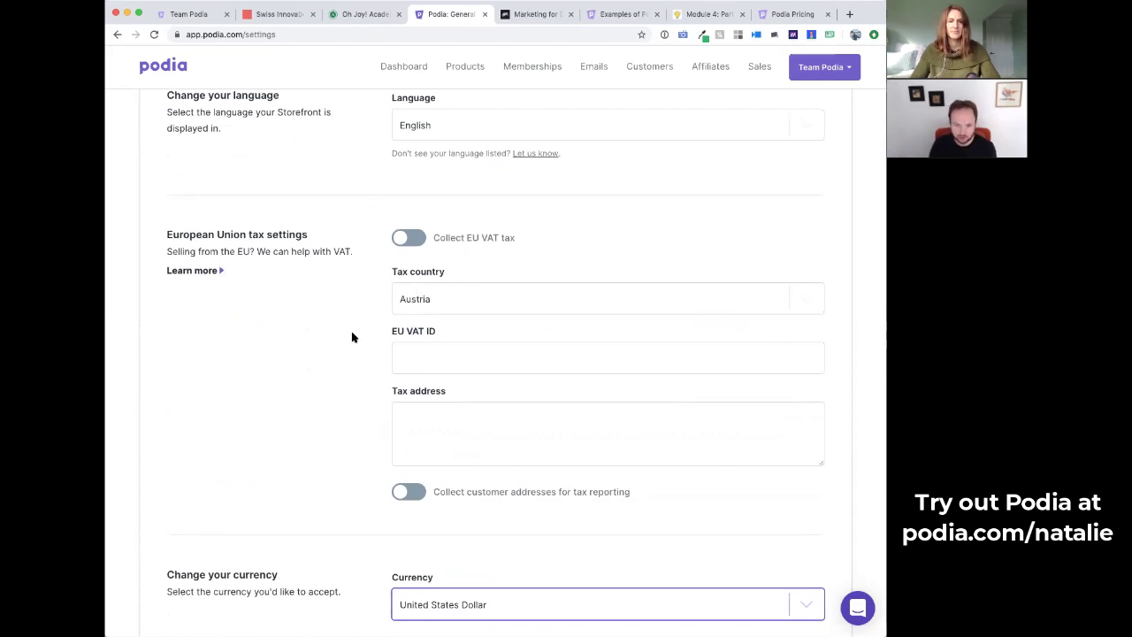
pyautogui.scroll(-3, 352, 337)
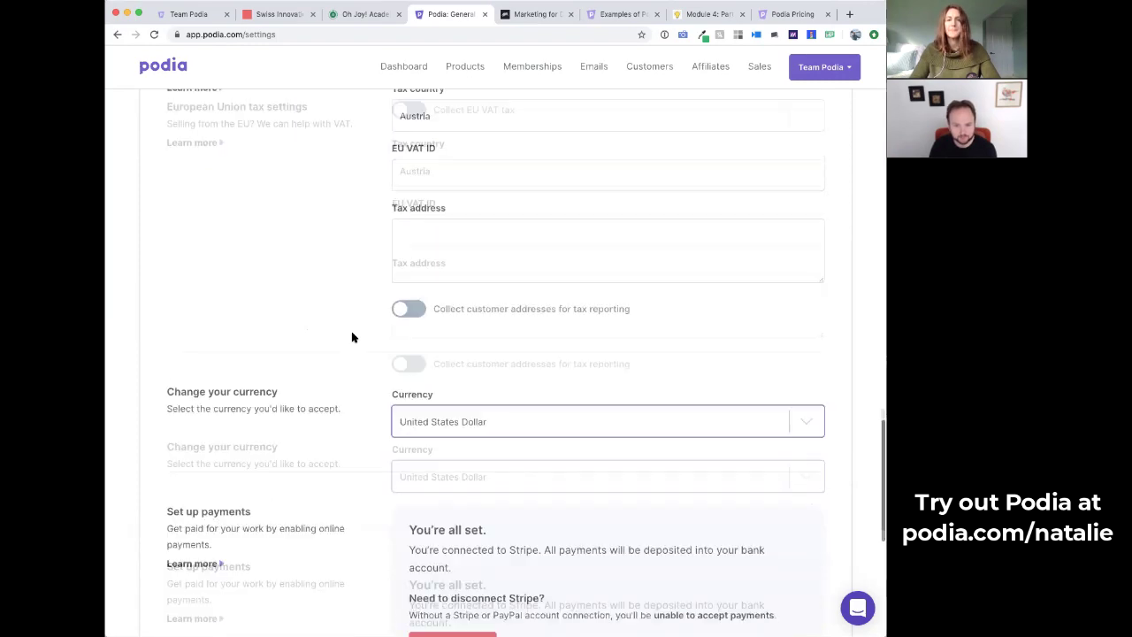
pyautogui.scroll(-3, 352, 336)
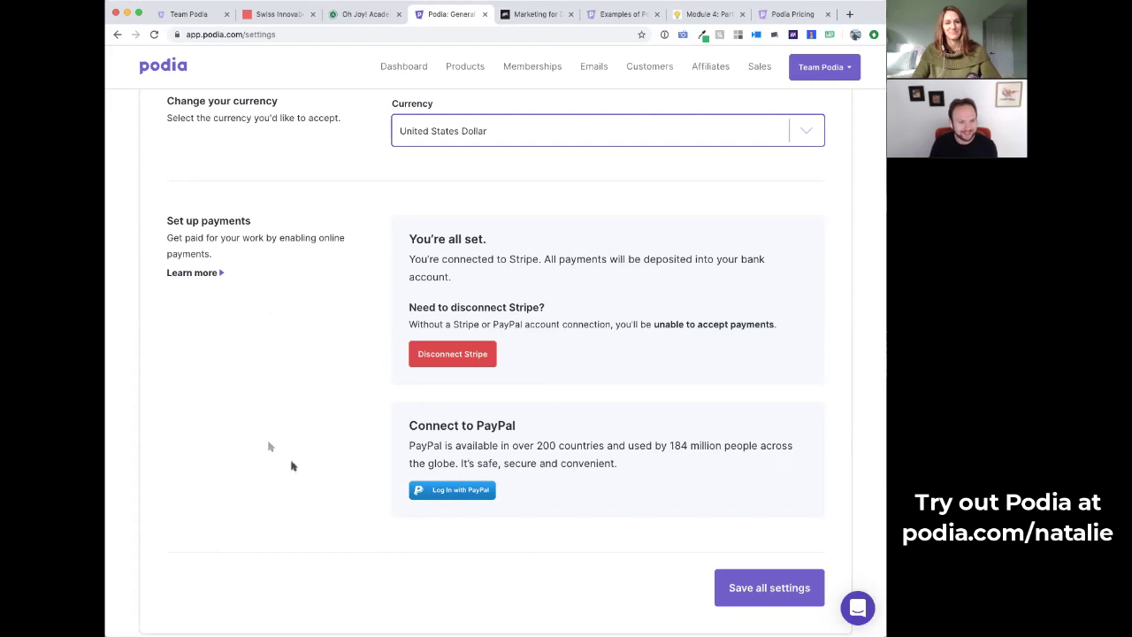
# - Open the products list and view the product types offered when adding a new product
pyautogui.click(459, 70)
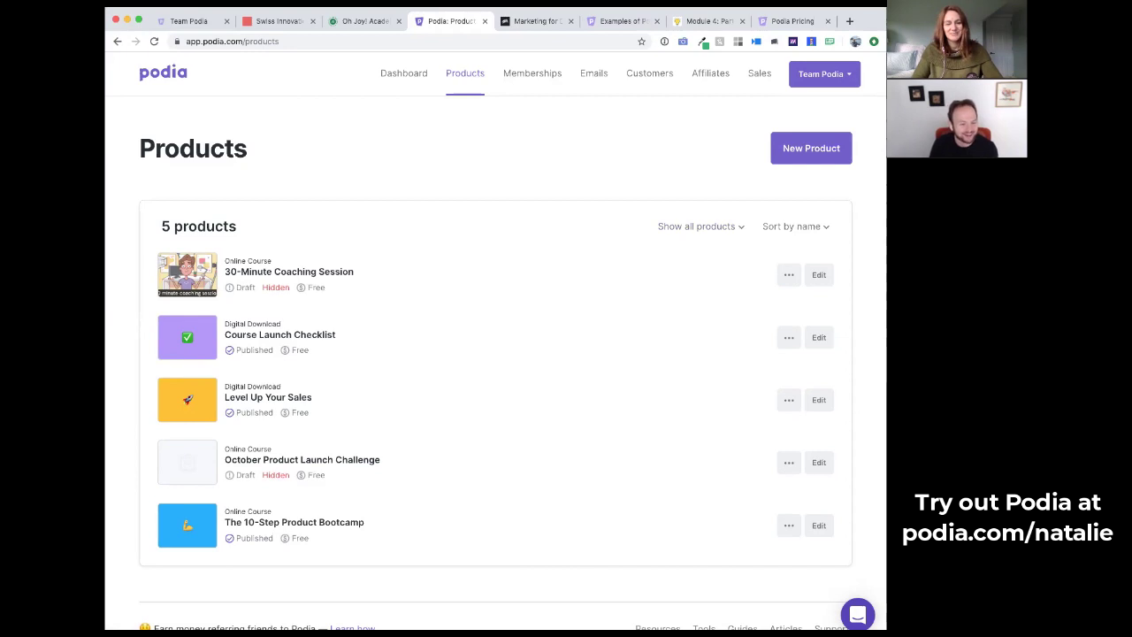
pyautogui.scroll(-1, 349, 364)
pyautogui.scroll(1, 348, 364)
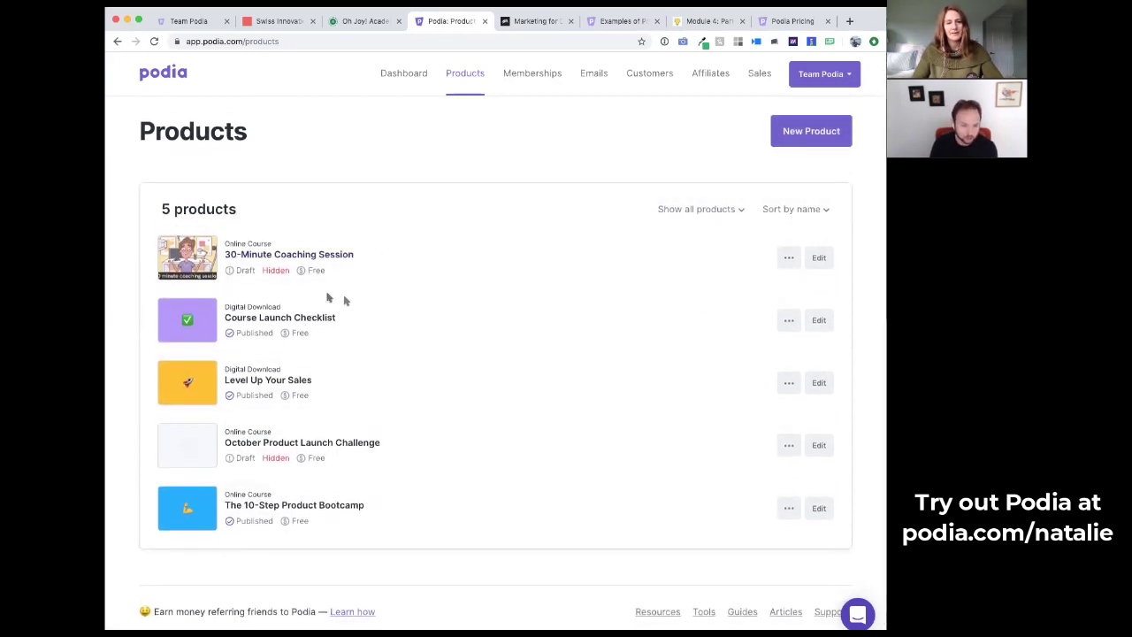
pyautogui.click(803, 135)
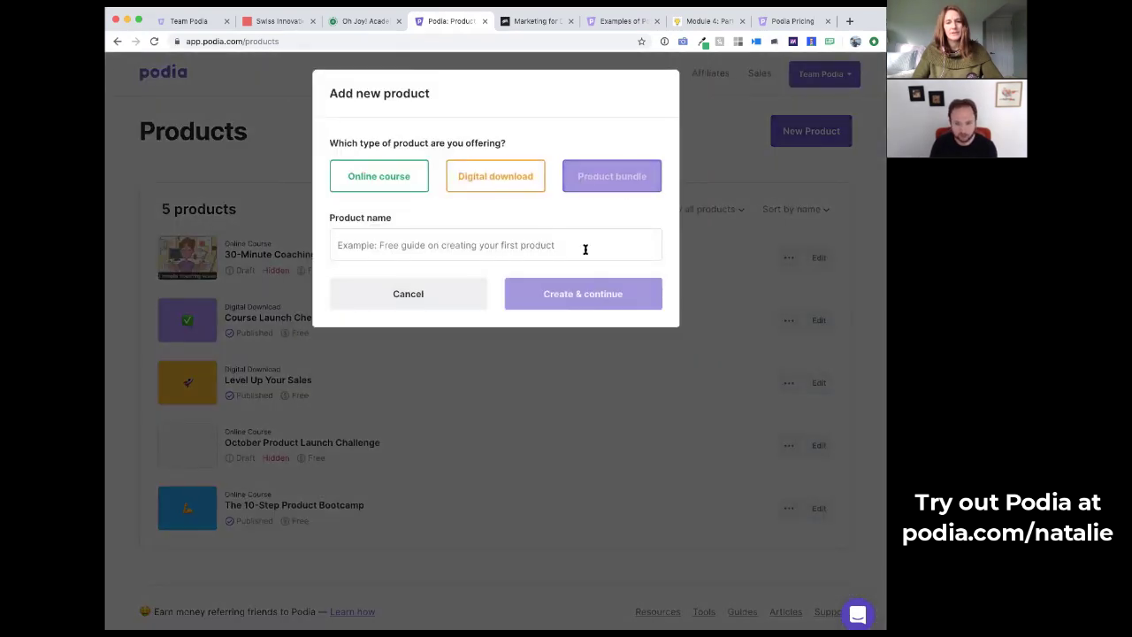
pyautogui.click(421, 291)
# - Open The 10-Step Product Bootcamp course and view the types of content that can be added
pyautogui.click(311, 256)
pyautogui.press('super+bracketleft')
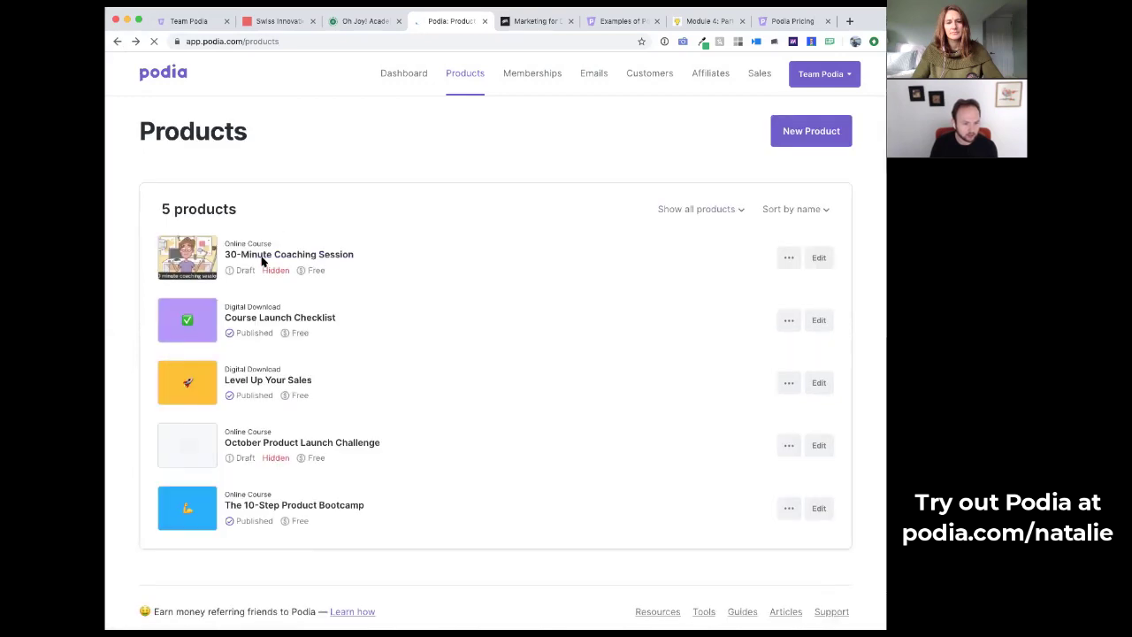
pyautogui.click(275, 508)
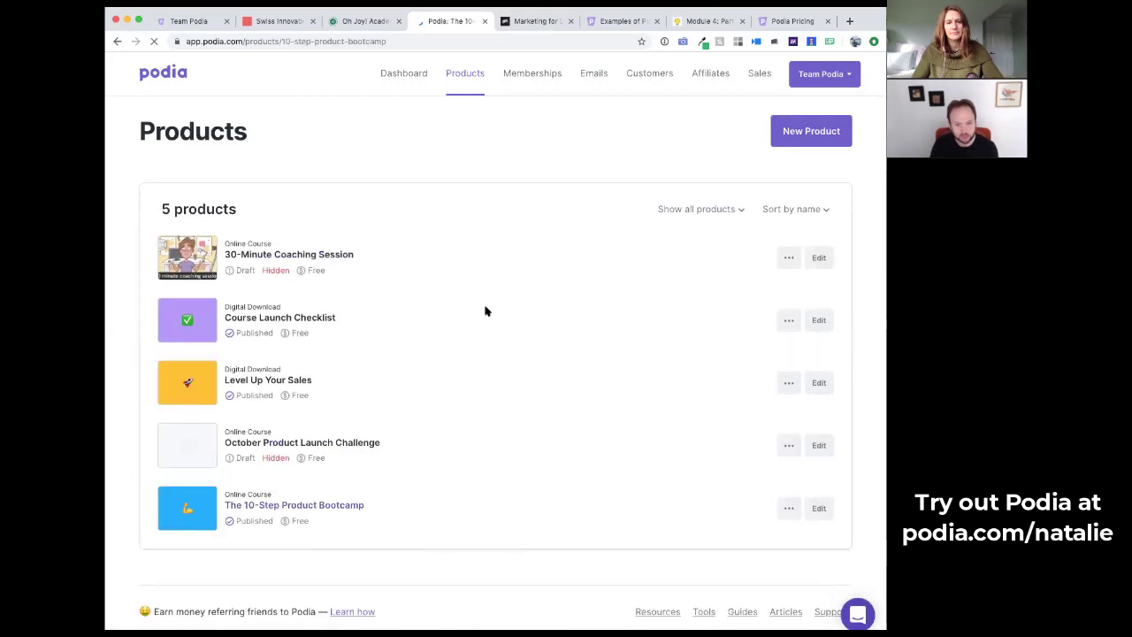
pyautogui.scroll(-2, 485, 310)
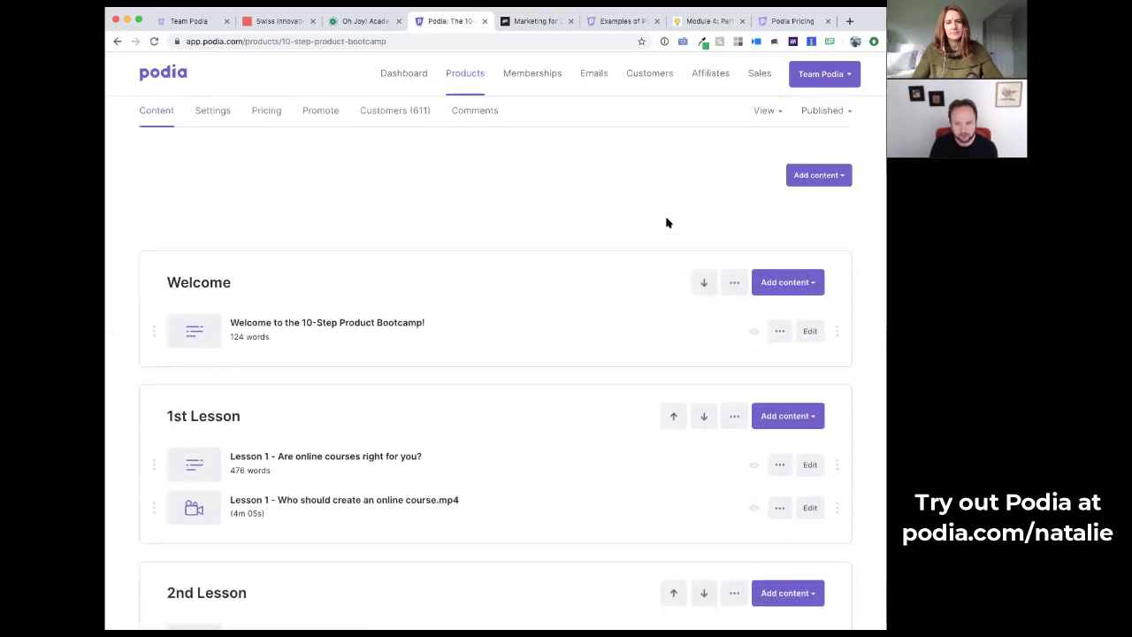
pyautogui.click(839, 181)
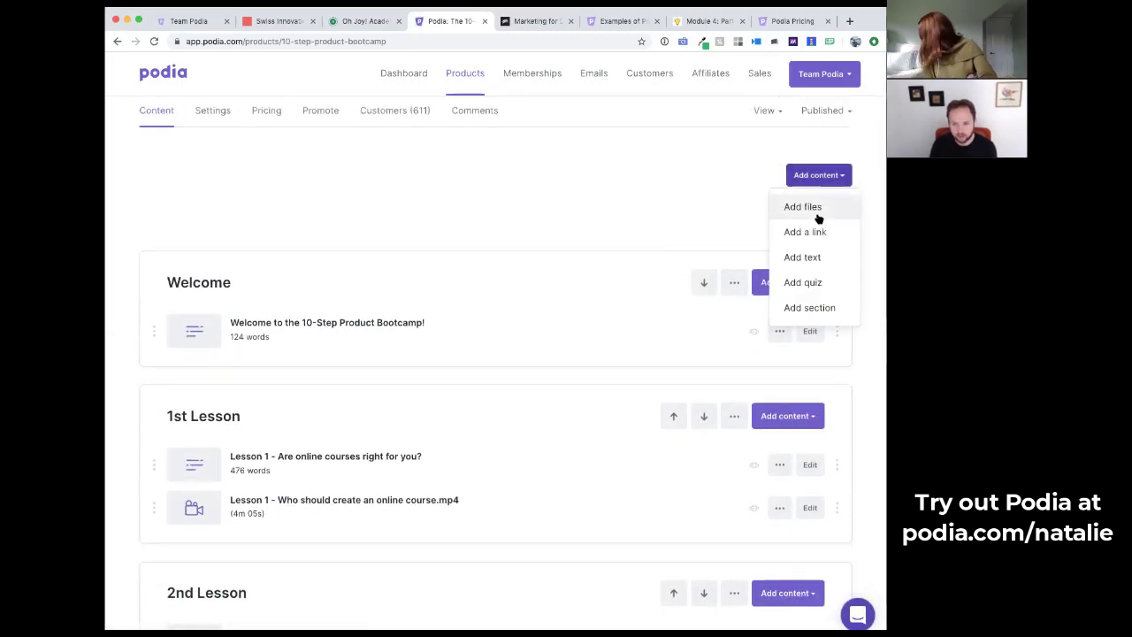
pyautogui.click(660, 237)
pyautogui.scroll(-1, 531, 276)
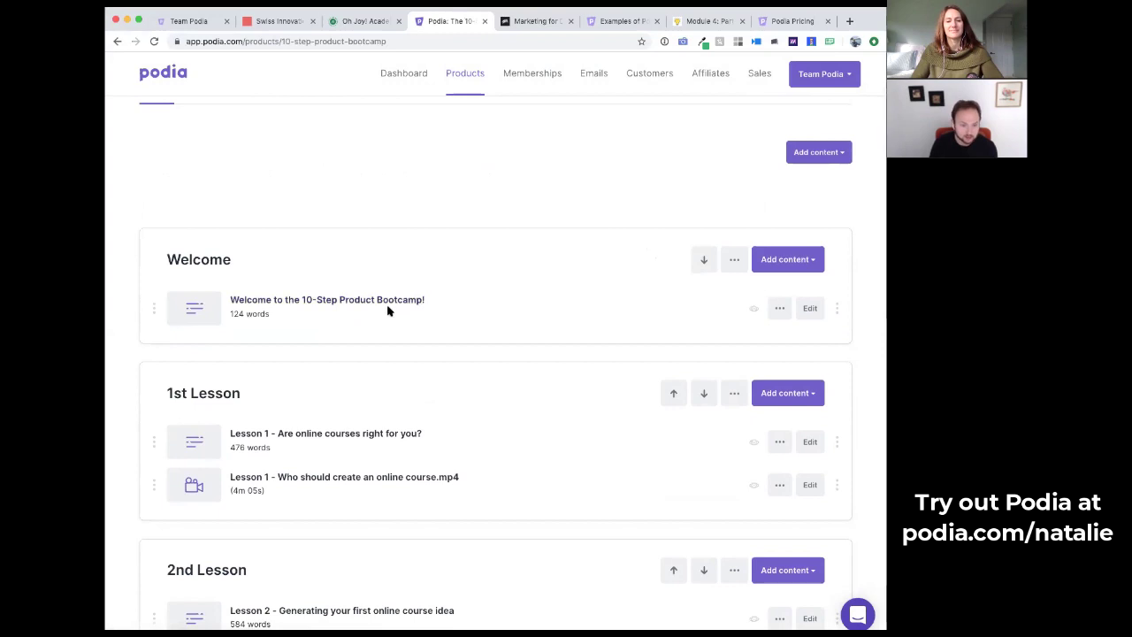
# - Browse the course's lessons and view the welcome lesson in its text editor
pyautogui.scroll(-2, 352, 306)
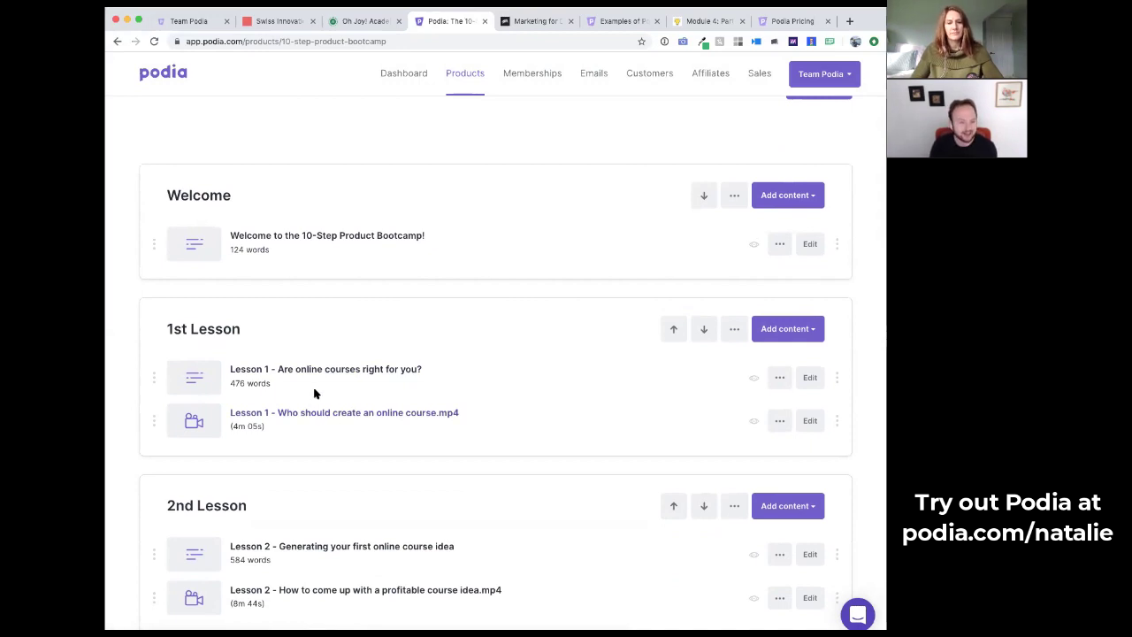
pyautogui.scroll(-3, 337, 419)
pyautogui.scroll(5, 346, 454)
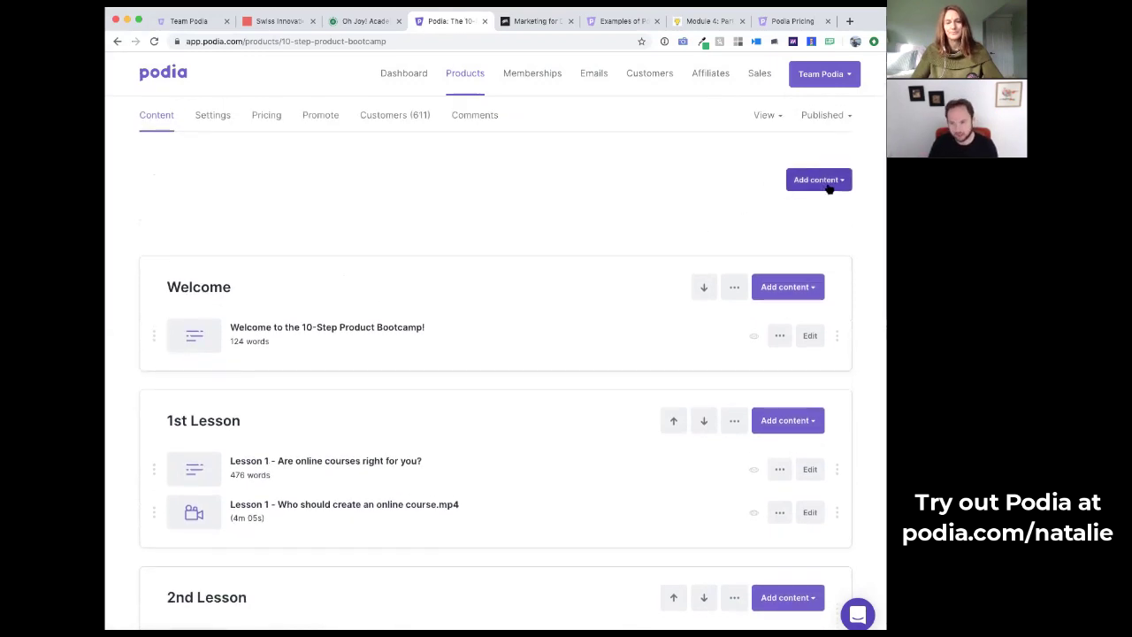
pyautogui.scroll(-1, 703, 309)
pyautogui.moveTo(837, 324); pyautogui.dragTo(809, 322)
pyautogui.click(318, 321)
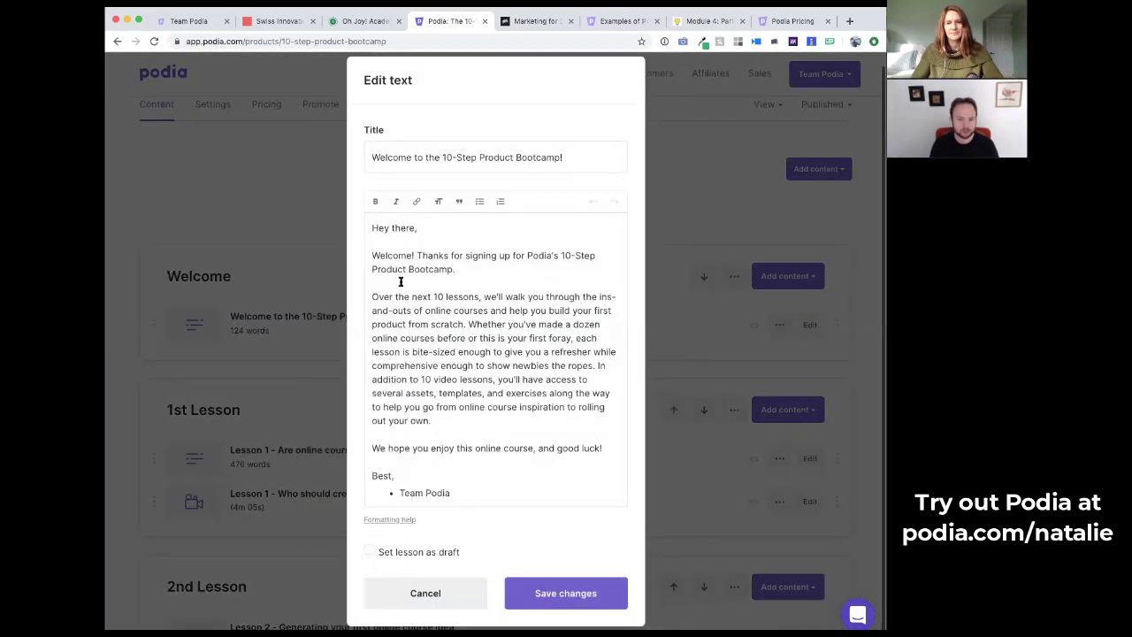
pyautogui.click(327, 319)
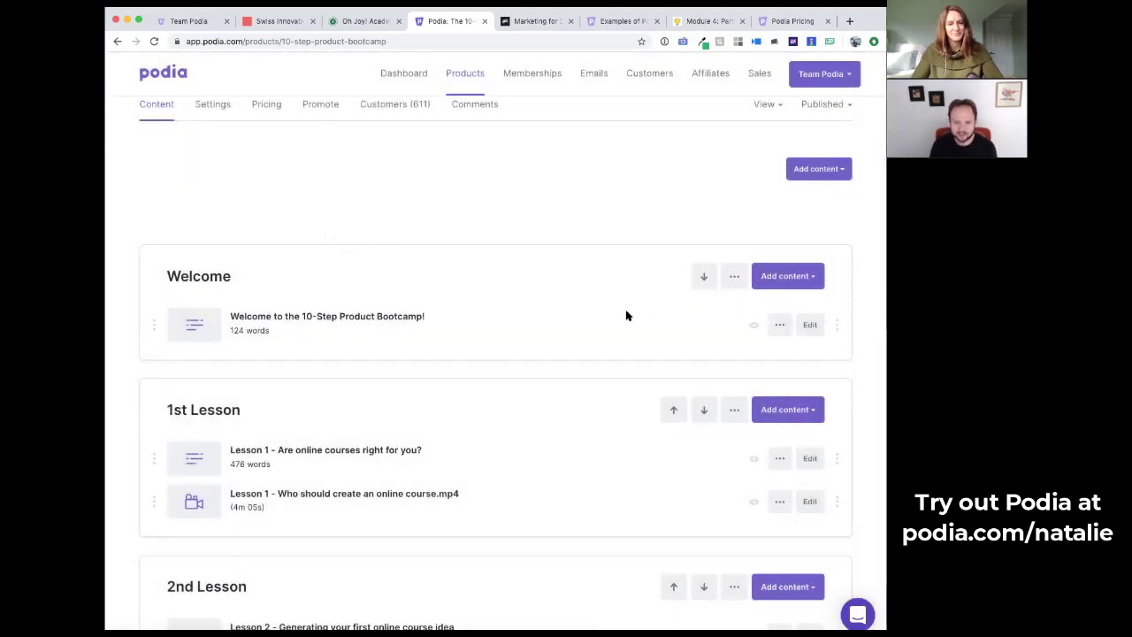
# - Check the lesson preview option in the course content and switch to the Marketing for Developers sales page
pyautogui.scroll(-3, 626, 315)
pyautogui.scroll(2, 626, 316)
pyautogui.scroll(1, 627, 316)
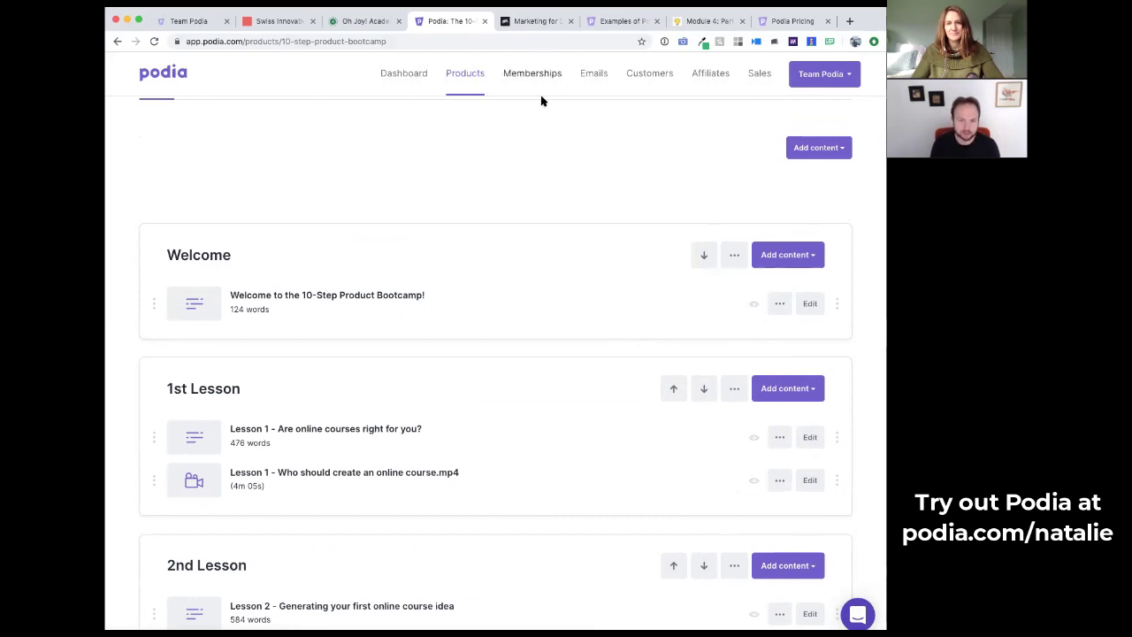
pyautogui.scroll(1, 501, 296)
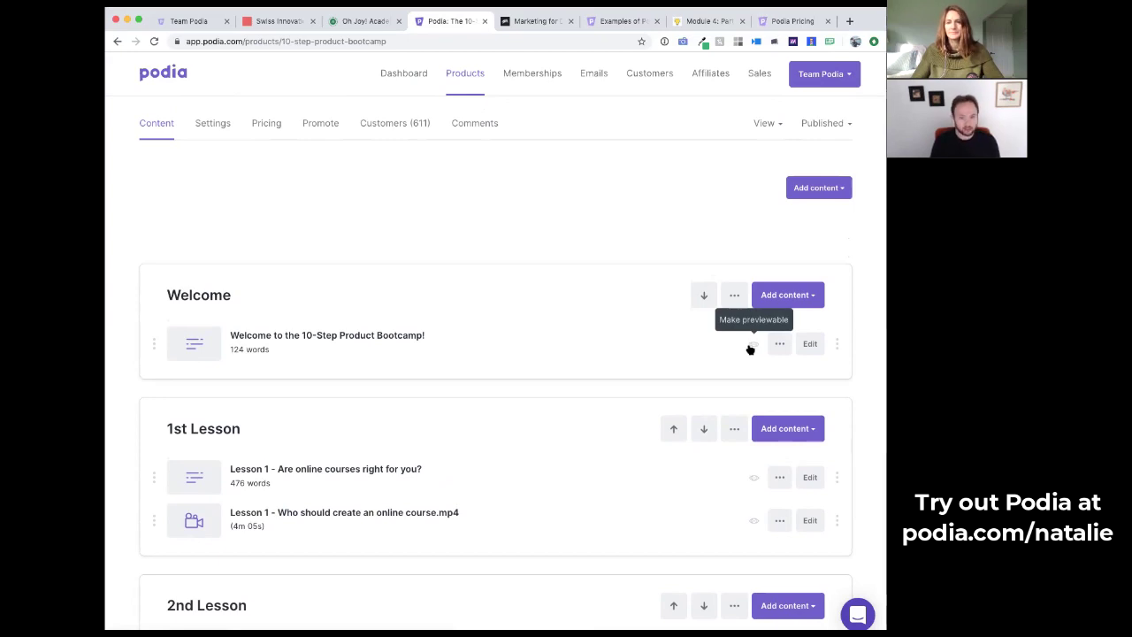
pyautogui.rightClick(534, 22)
pyautogui.click(522, 21)
pyautogui.click(528, 21)
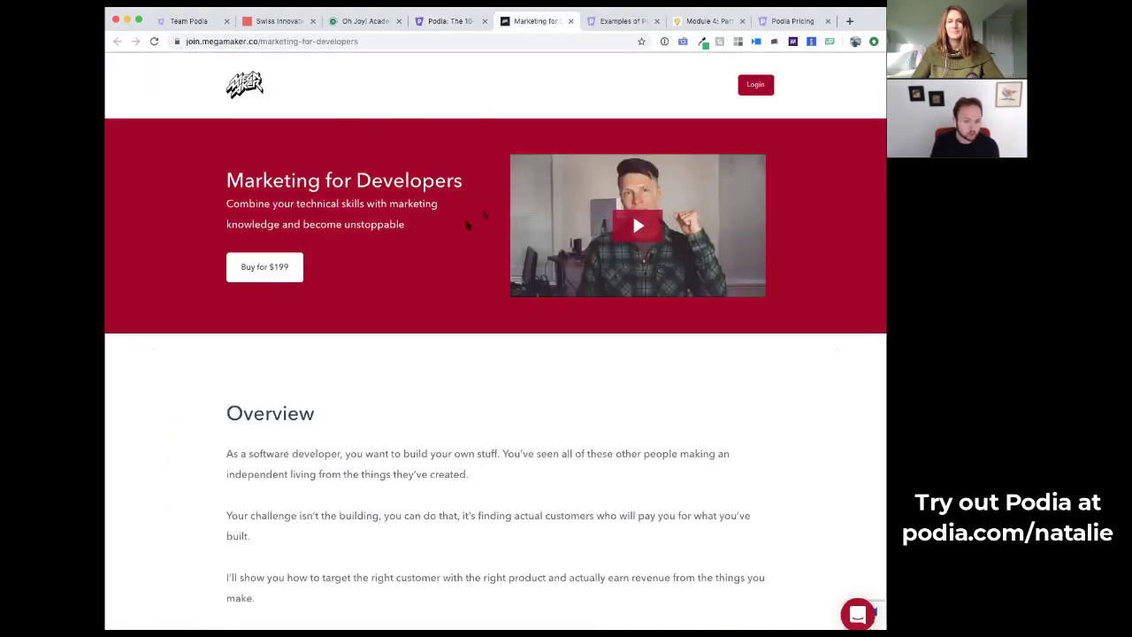
# - Find the course contents on the Marketing for Developers sales page and open the preview of the "Welcome to the course!" lesson
pyautogui.scroll(-10, 484, 215)
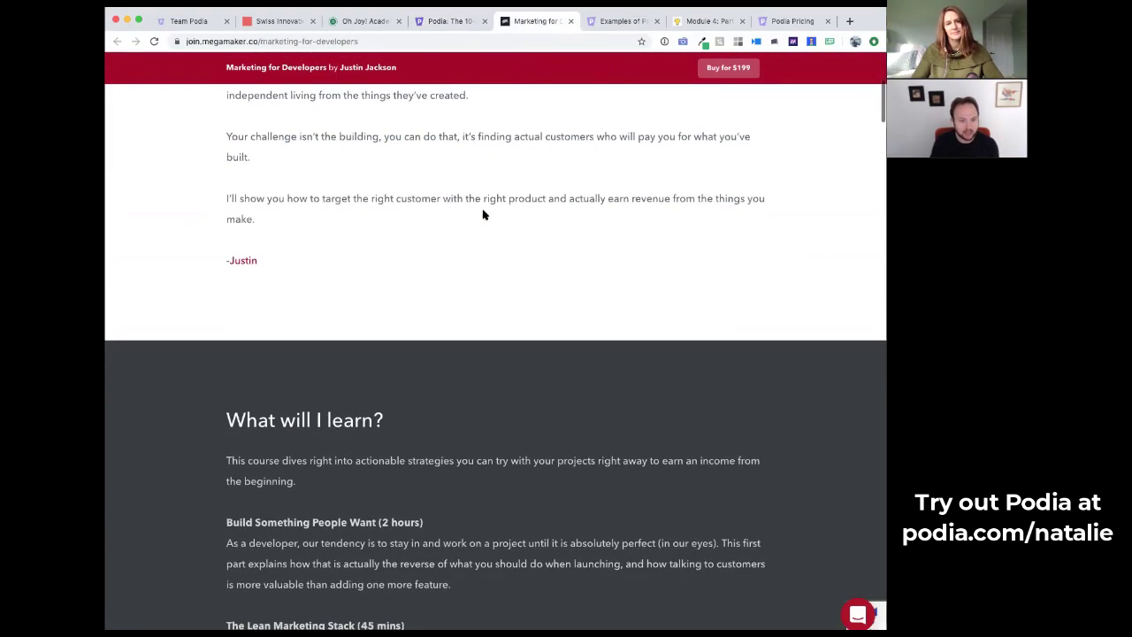
pyautogui.scroll(-20, 483, 210)
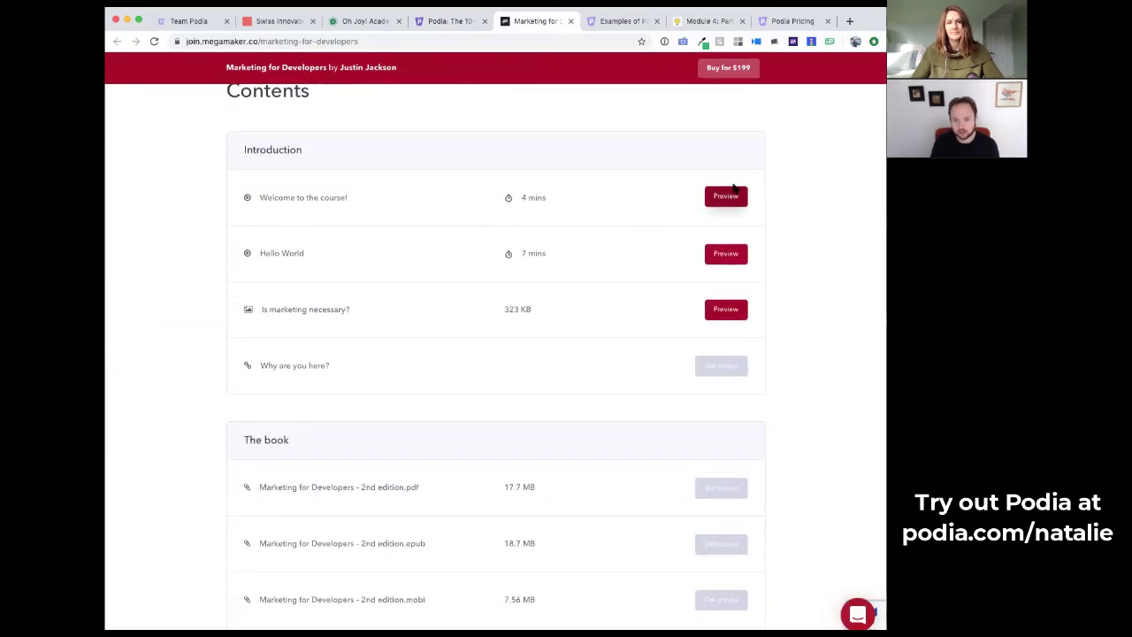
pyautogui.click(713, 203)
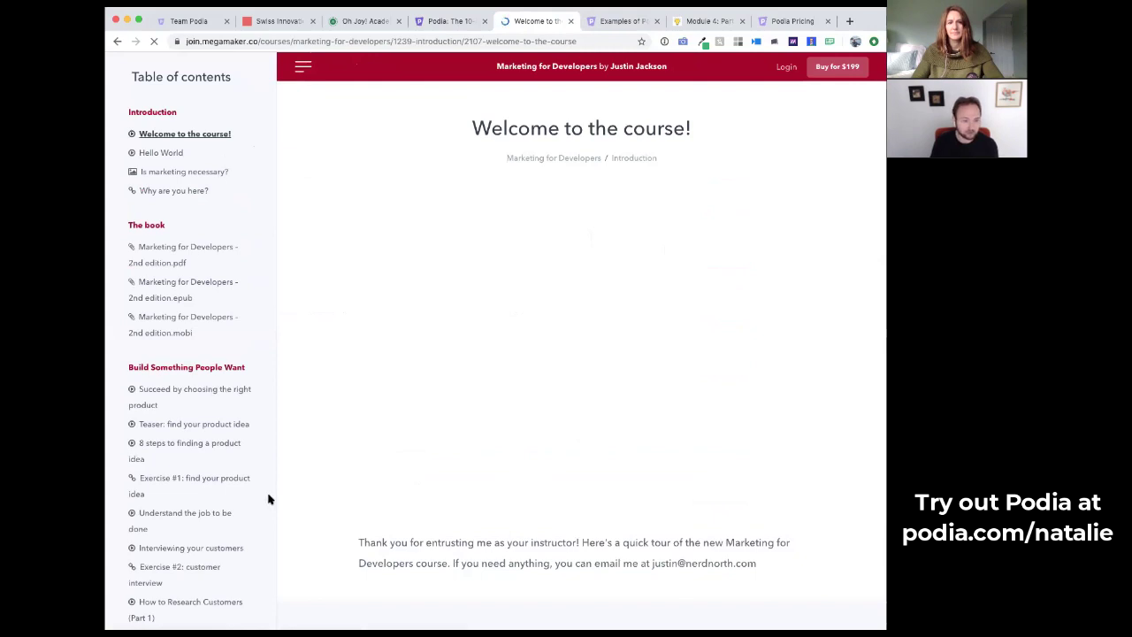
# - Pause the welcome video and look over the lesson preview page, including the purchase section below it
pyautogui.scroll(-2, 553, 317)
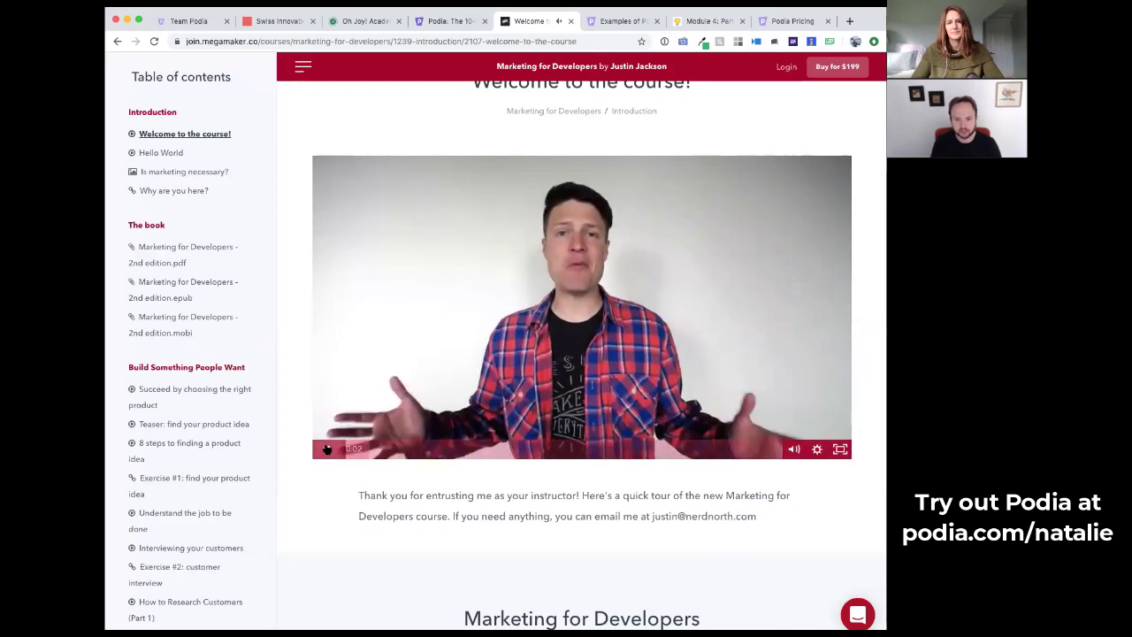
pyautogui.click(392, 253)
pyautogui.scroll(-3, 392, 253)
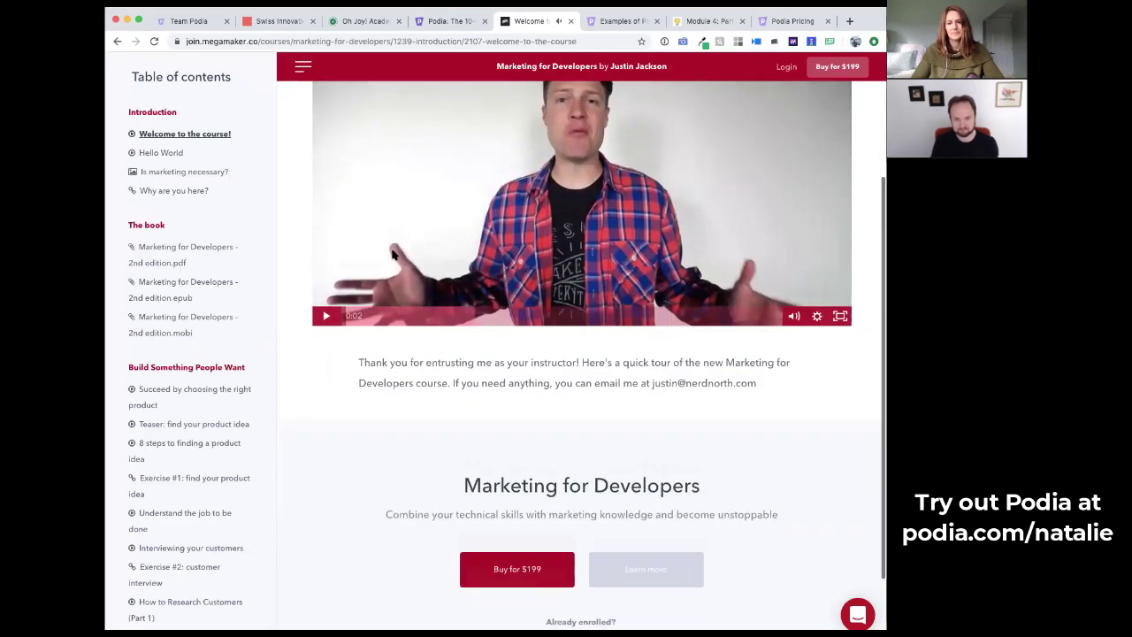
pyautogui.scroll(5, 392, 253)
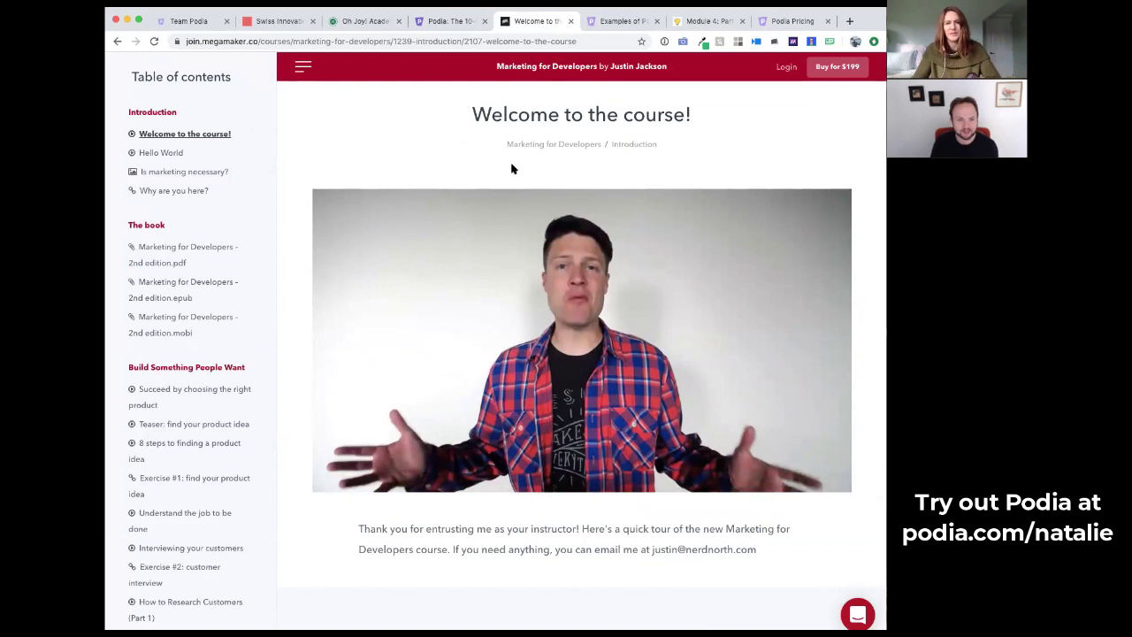
pyautogui.moveTo(463, 296)
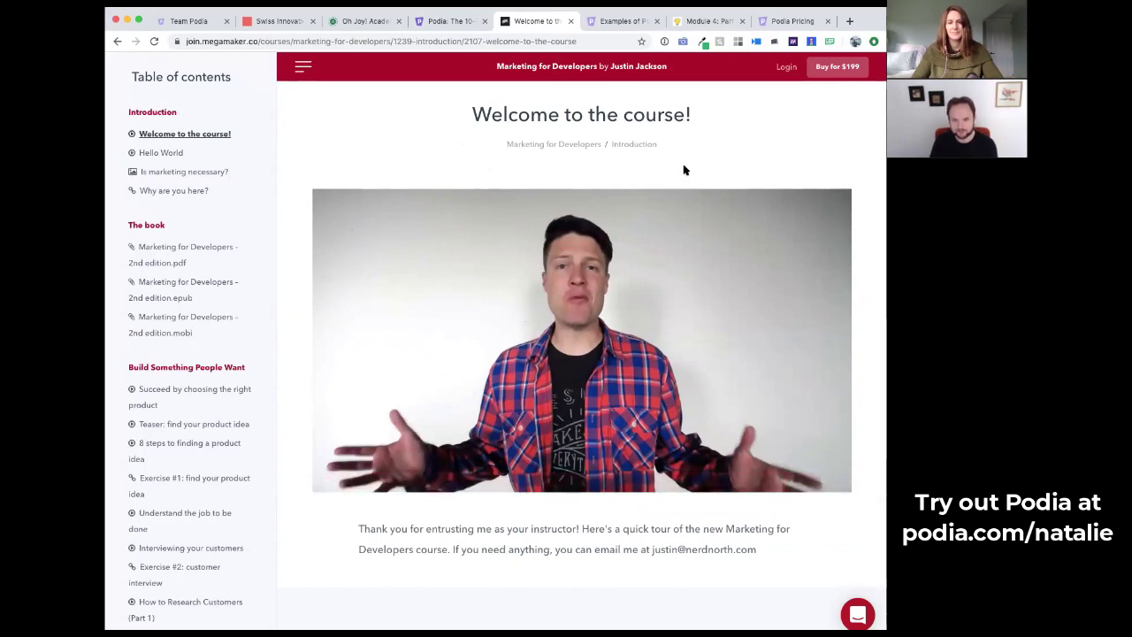
# - Switch to the Your Signature Experience course and look through the lessons of its modules in the table of contents
pyautogui.moveTo(692, 27); pyautogui.dragTo(624, 21)
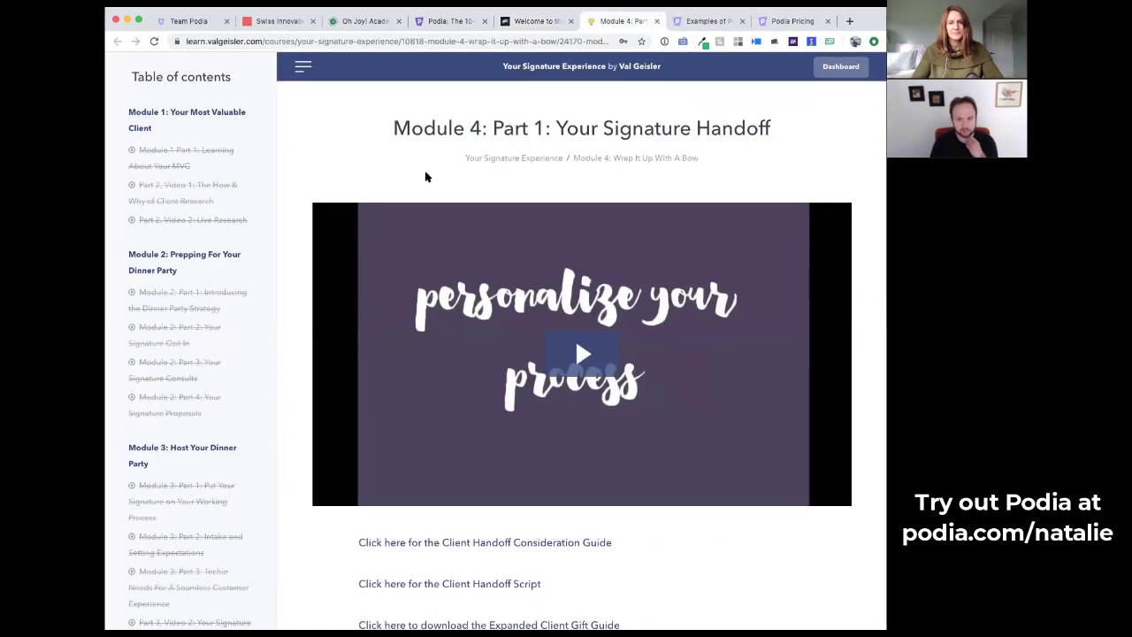
pyautogui.scroll(-5, 217, 301)
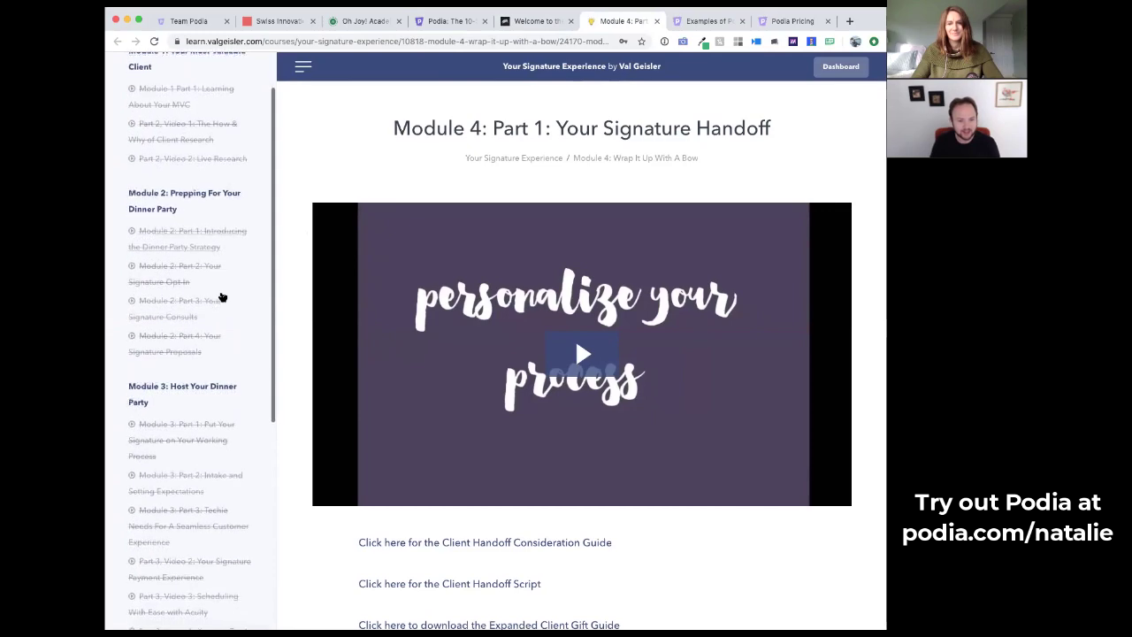
pyautogui.scroll(-2, 195, 442)
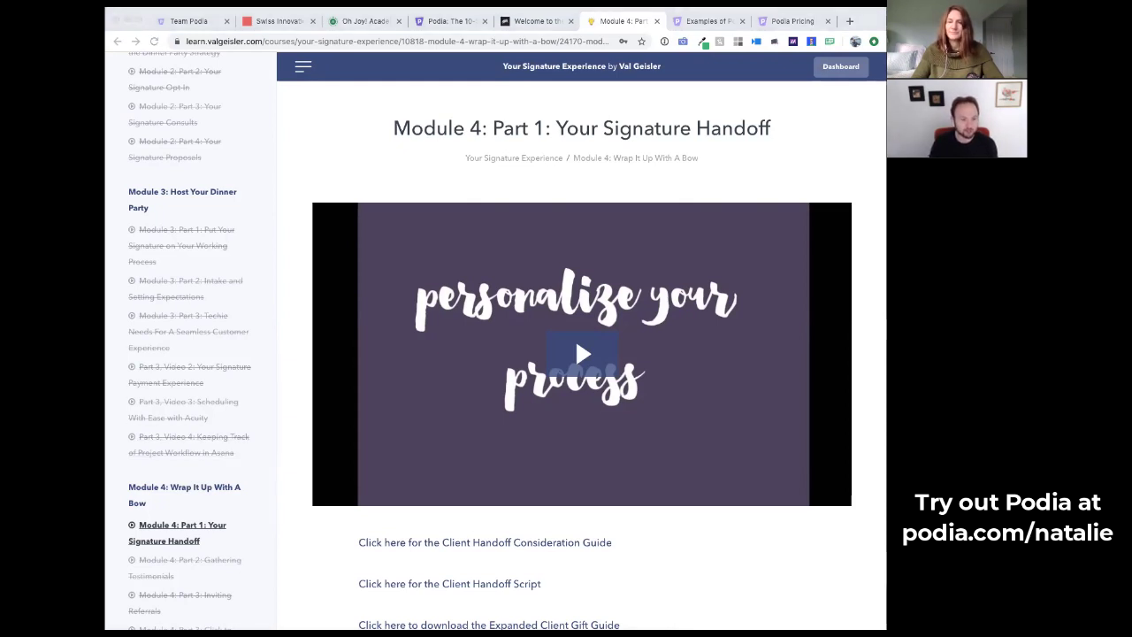
# - Return to The 10-Step Product Bootcamp product and view the start date and close enrollment options in its settings
pyautogui.click(455, 24)
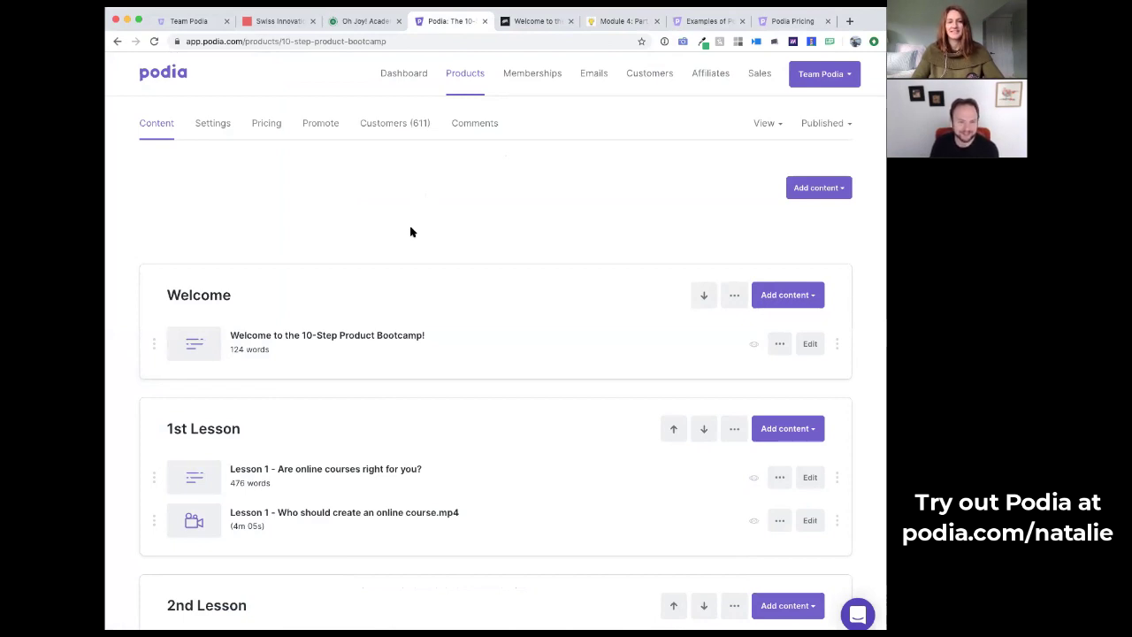
pyautogui.click(217, 128)
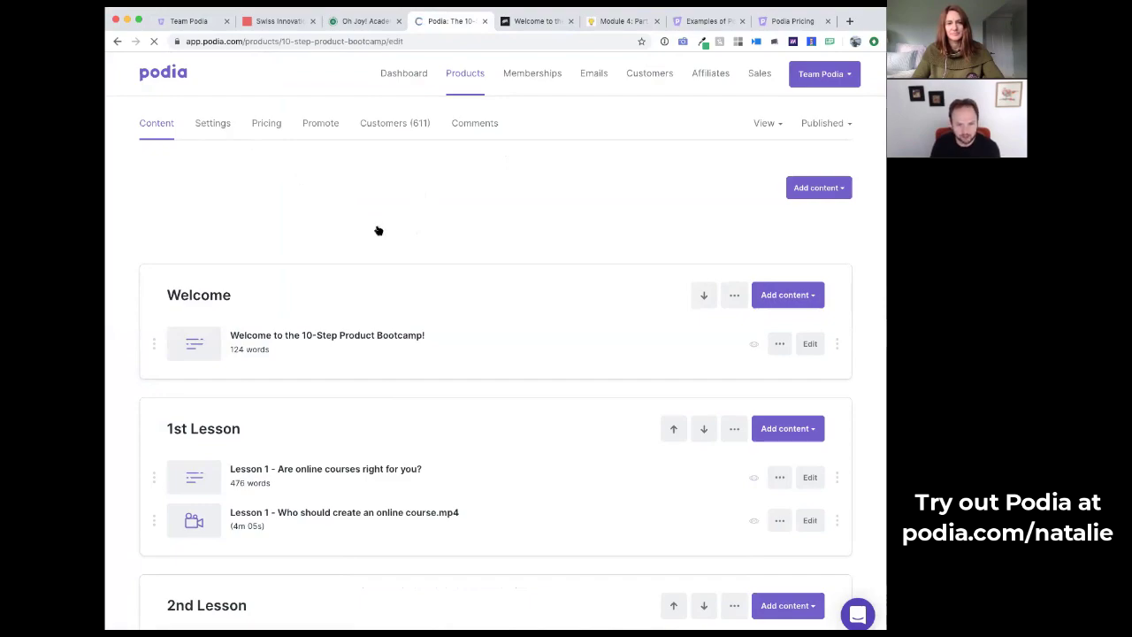
pyautogui.scroll(-3, 327, 179)
pyautogui.scroll(-6, 326, 183)
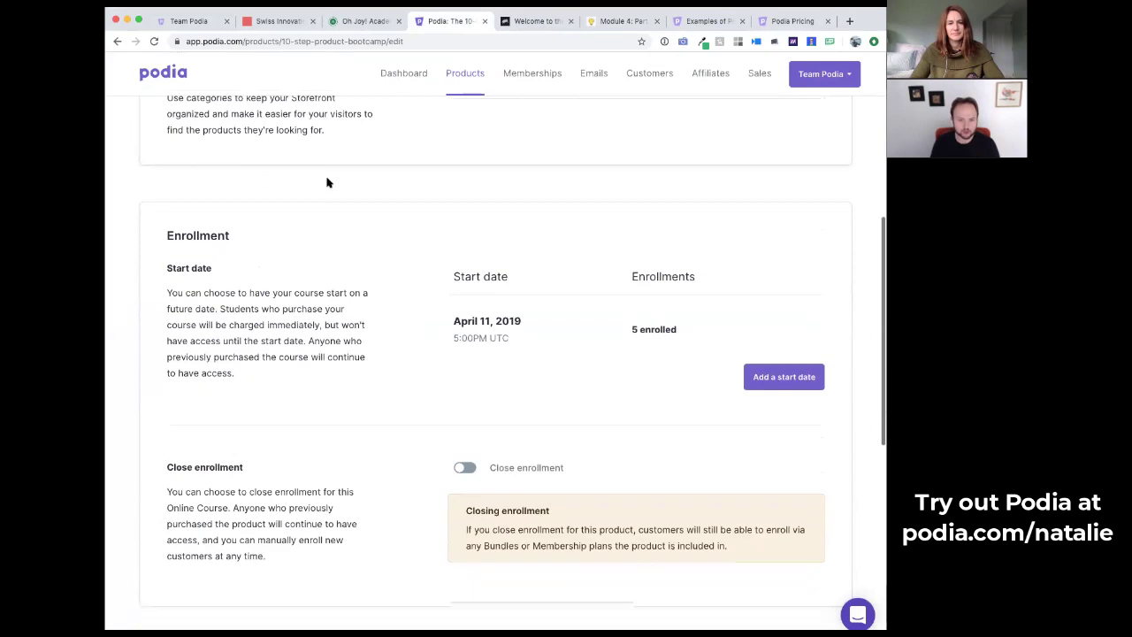
pyautogui.scroll(-2, 432, 207)
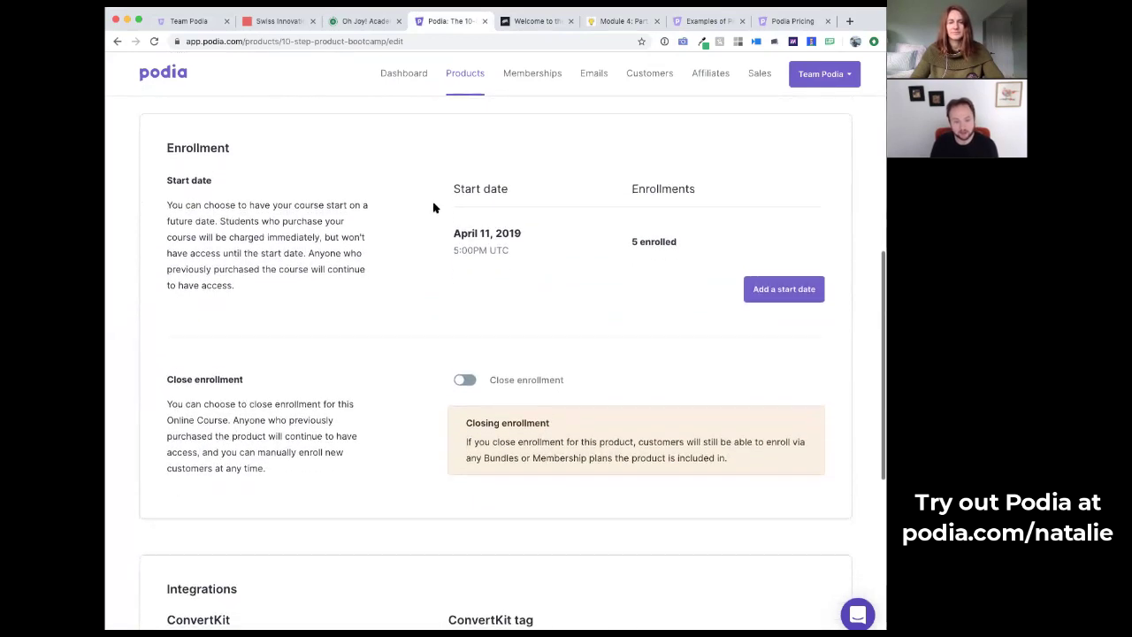
pyautogui.scroll(-1, 434, 207)
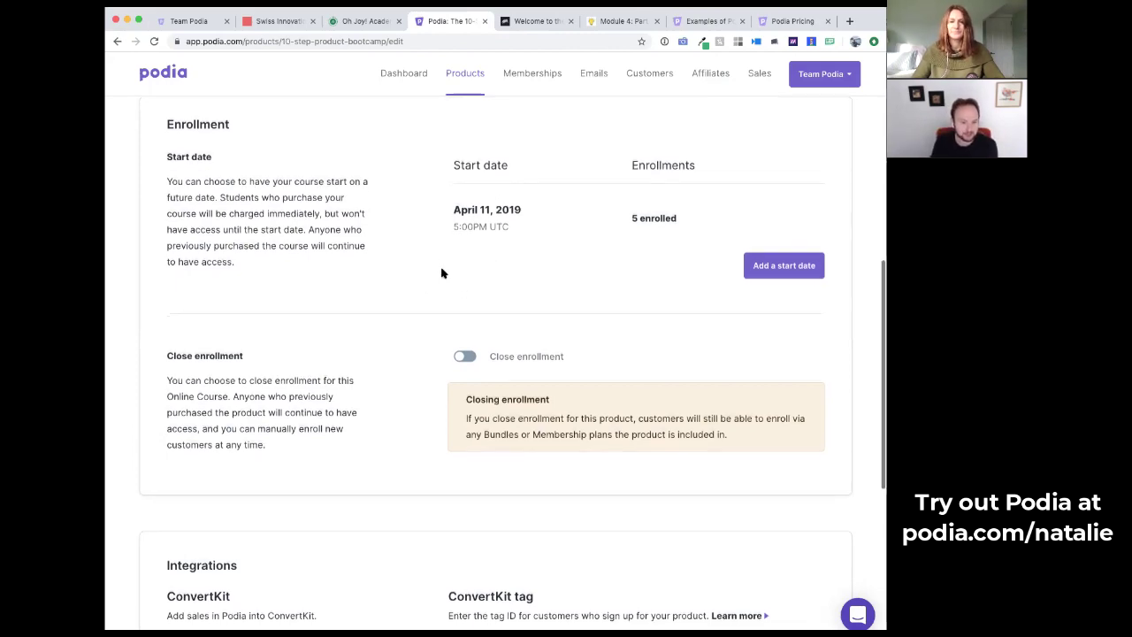
# - Open the product's pricing page and view the price, payment plan and upsell options
pyautogui.scroll(3, 441, 273)
pyautogui.scroll(10, 441, 274)
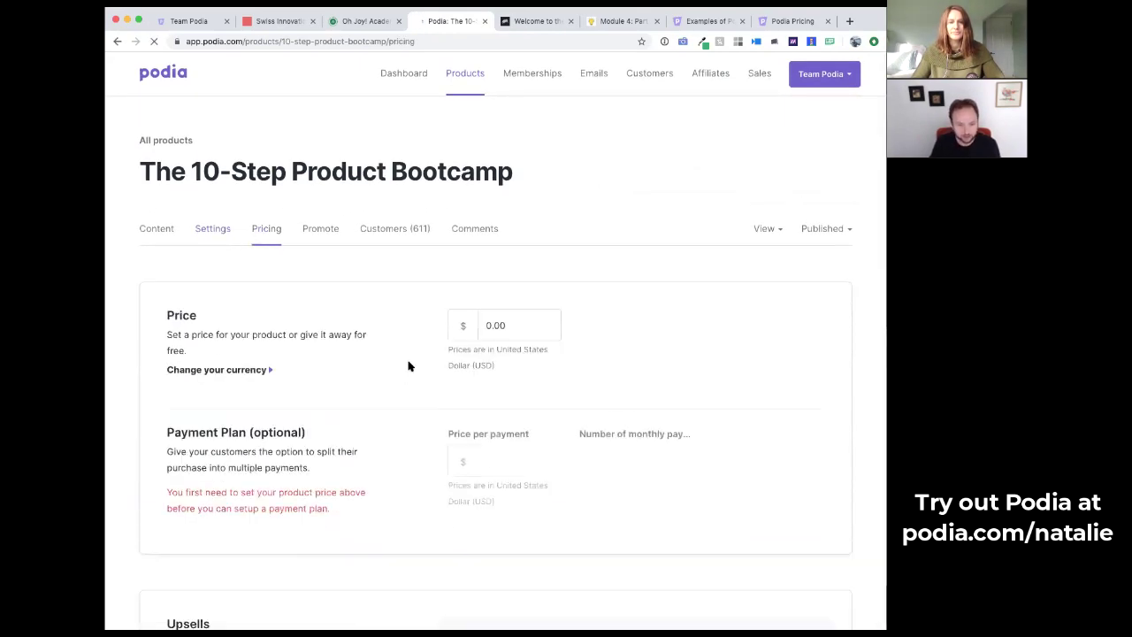
pyautogui.scroll(-2, 409, 365)
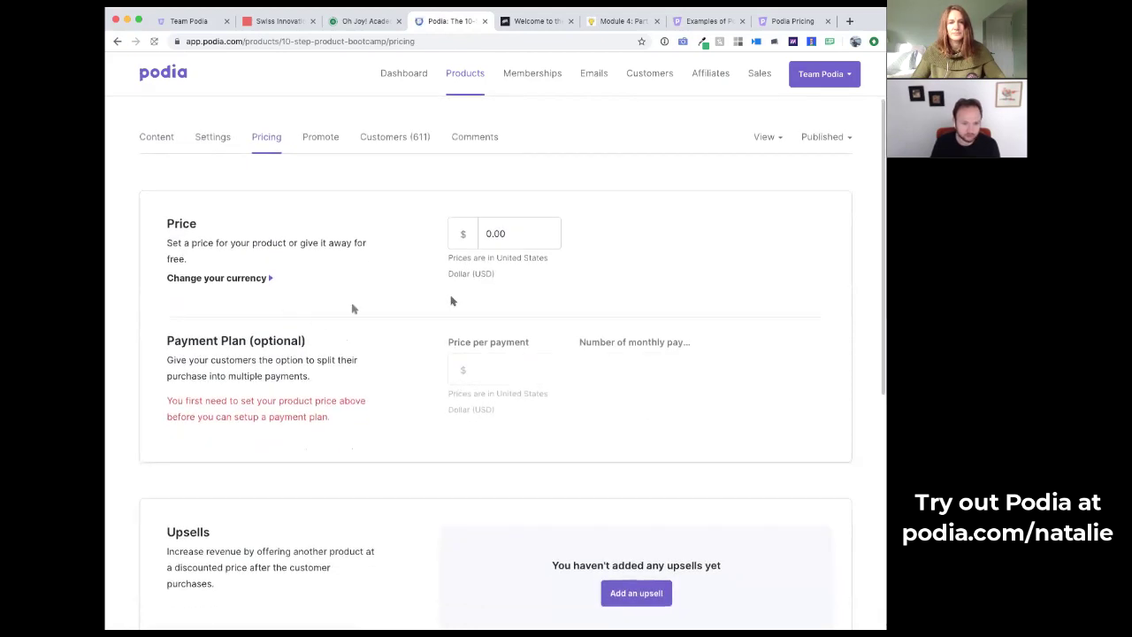
pyautogui.scroll(-1, 500, 345)
pyautogui.scroll(-1, 499, 345)
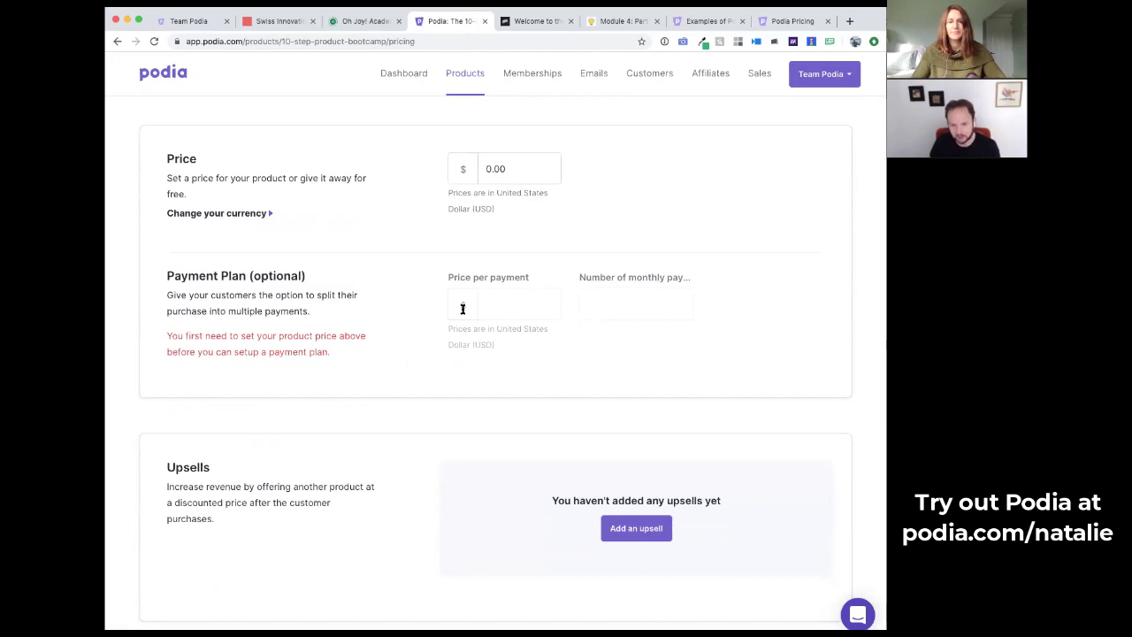
pyautogui.scroll(-3, 462, 309)
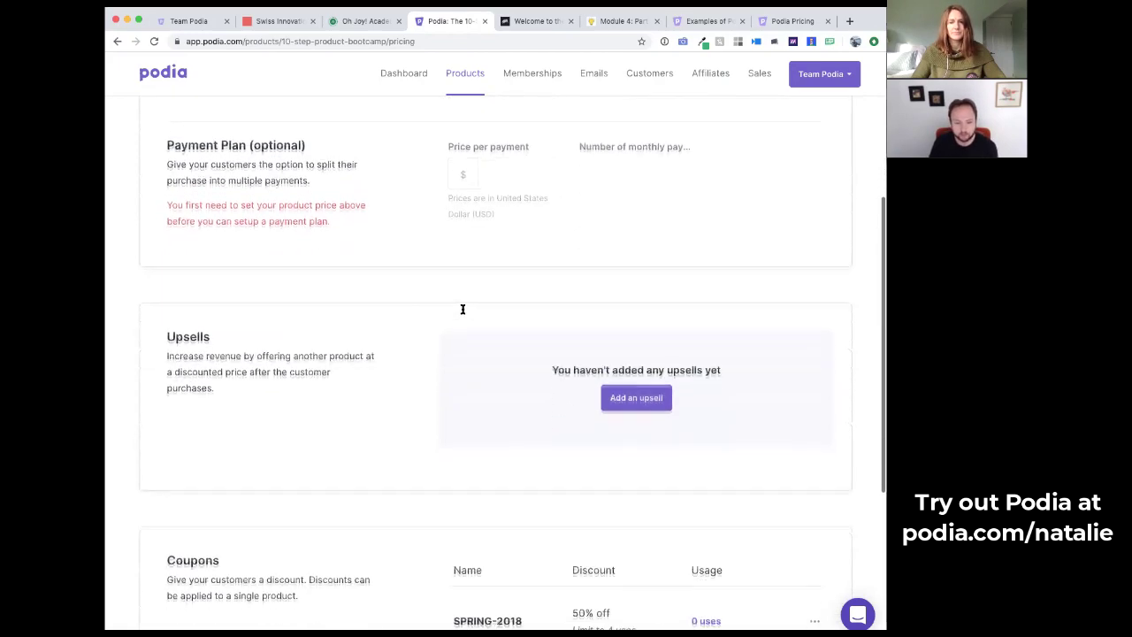
pyautogui.scroll(-1, 651, 394)
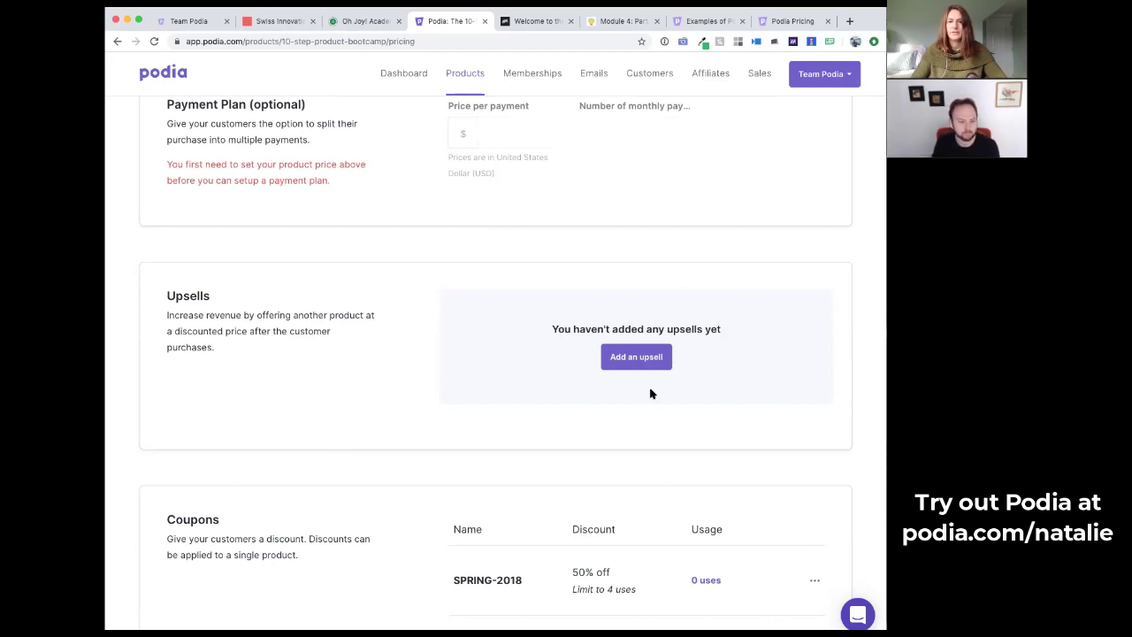
# - Compare the upsells and coupons sections on the product's pricing page
pyautogui.scroll(-3, 651, 394)
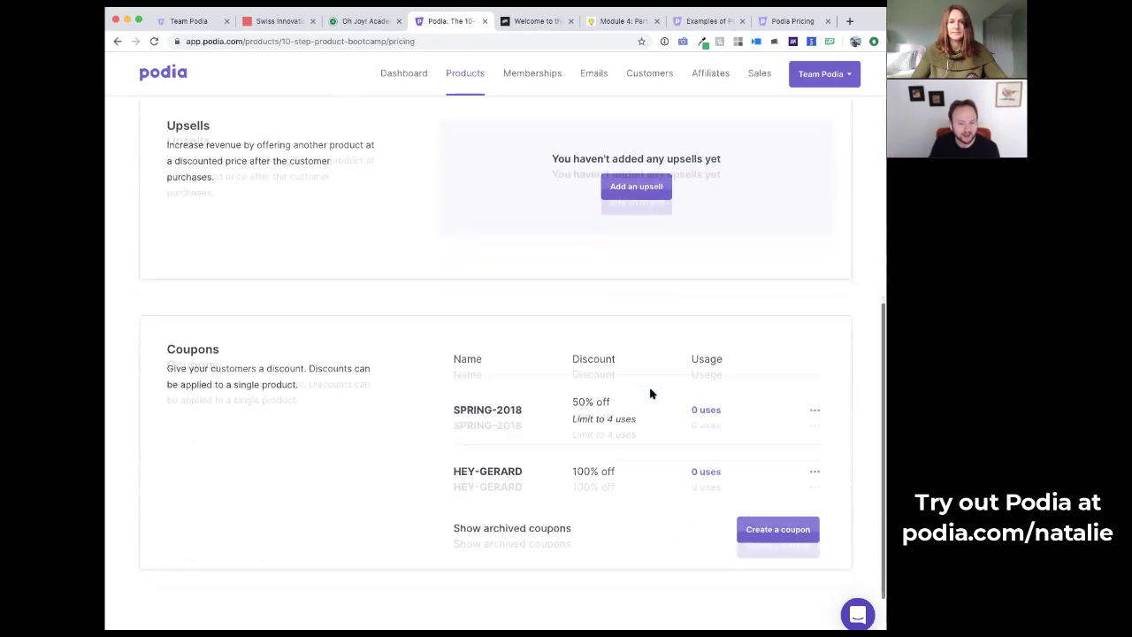
pyautogui.scroll(2, 652, 392)
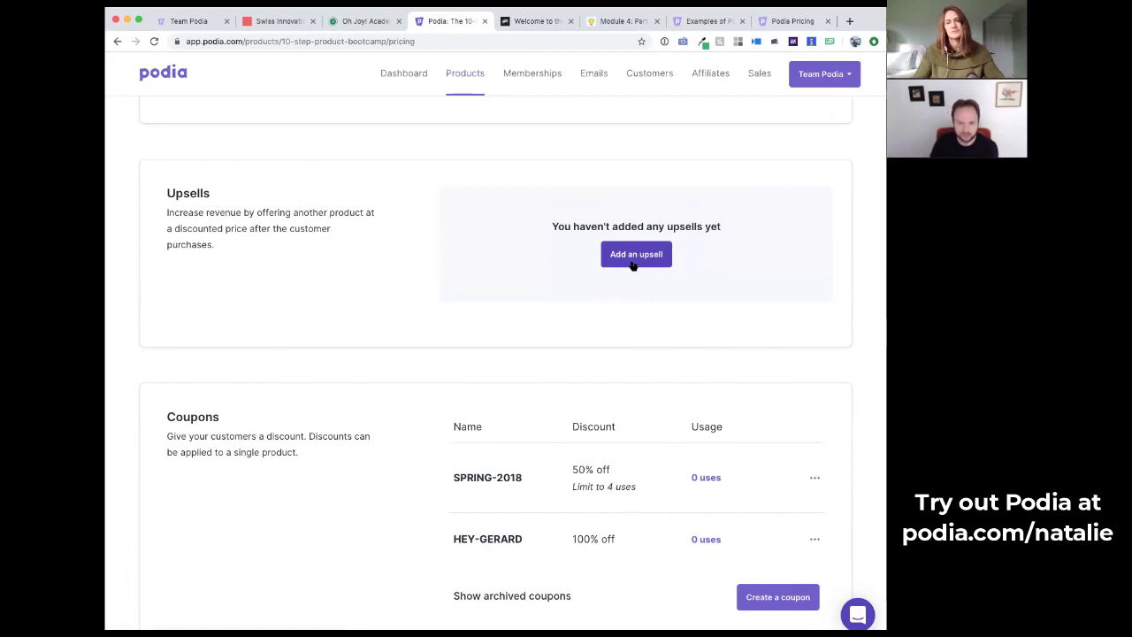
pyautogui.scroll(-3, 634, 265)
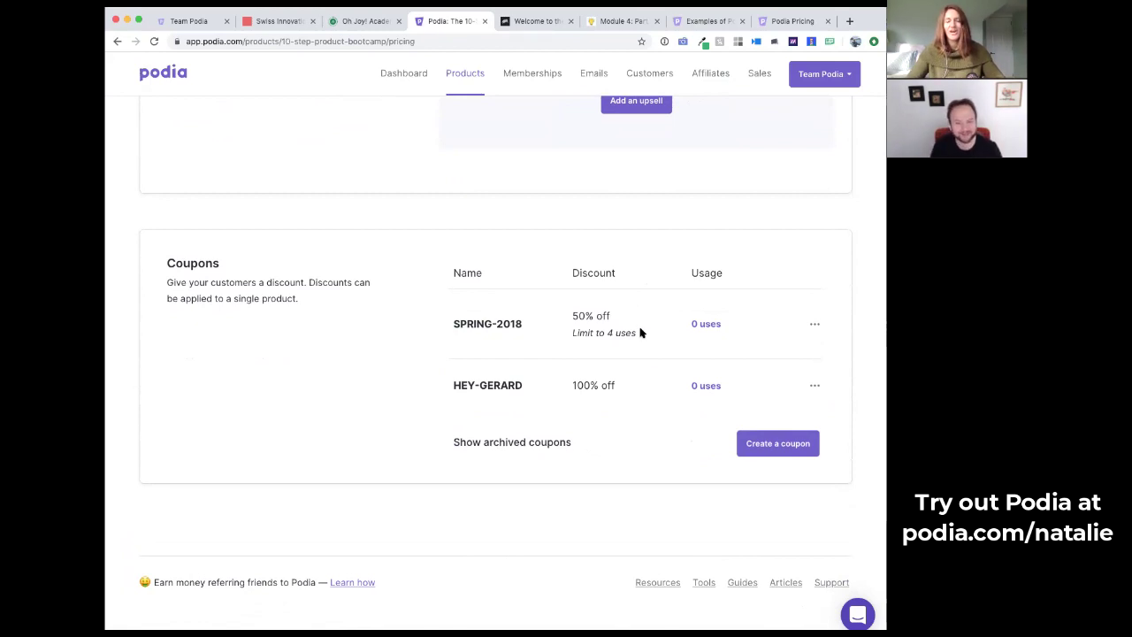
pyautogui.scroll(3, 725, 463)
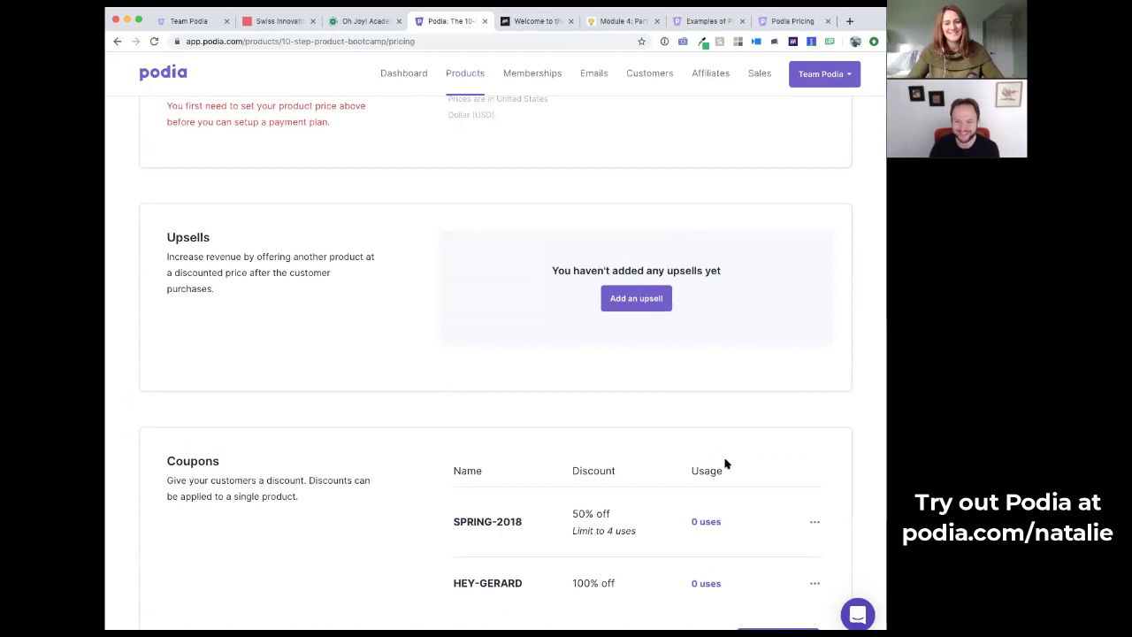
# - View the coupon types offered when creating a coupon, and close the form without creating one
pyautogui.scroll(-3, 726, 464)
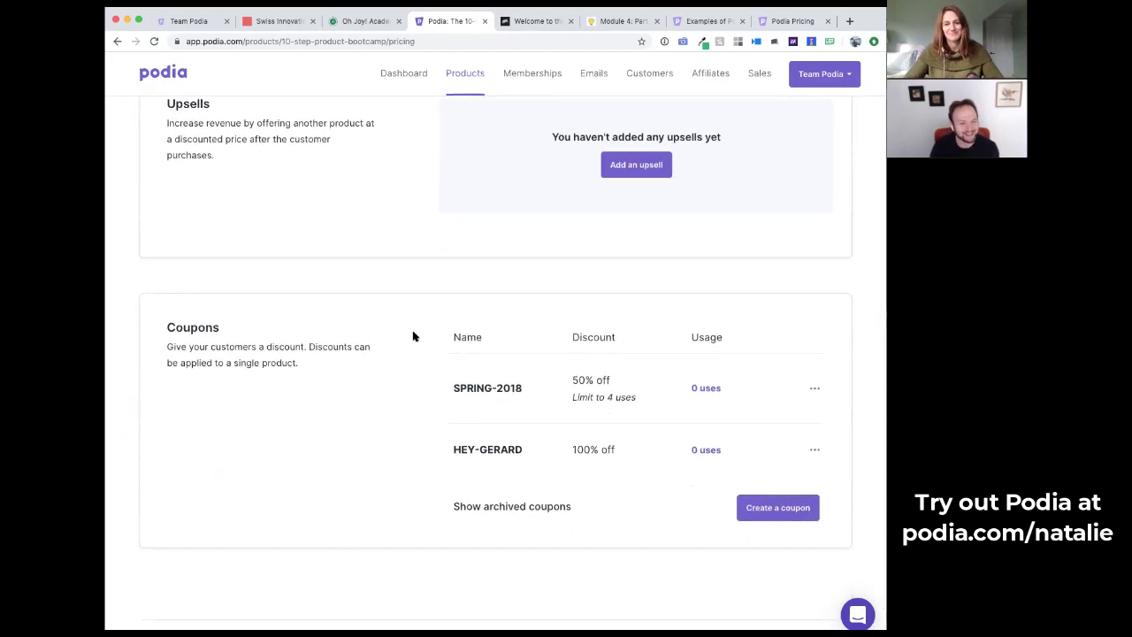
pyautogui.click(790, 507)
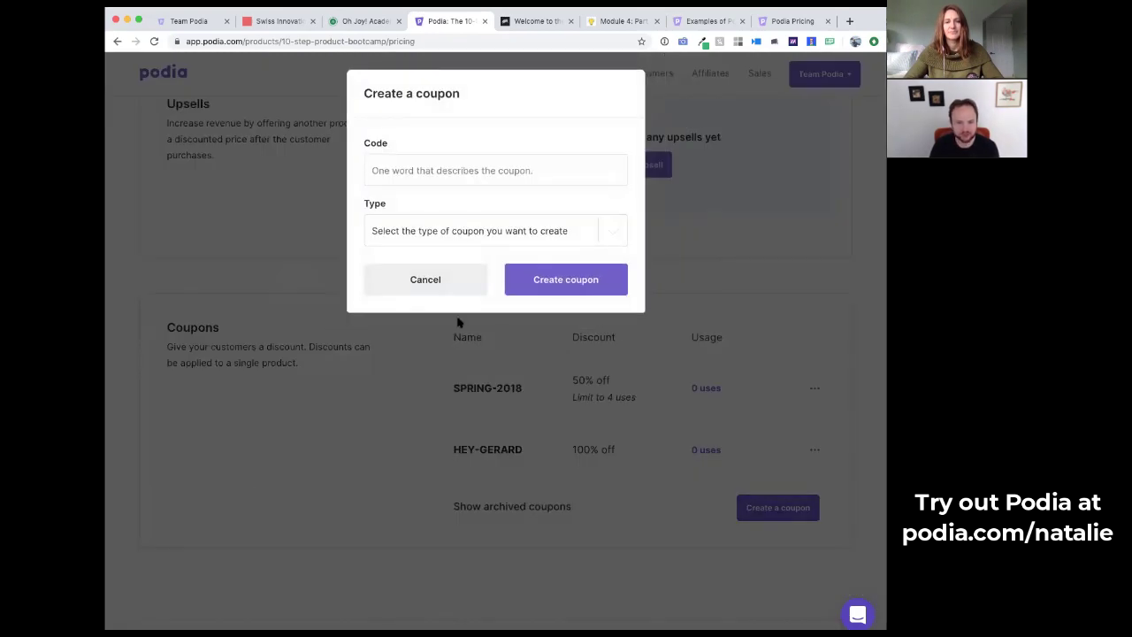
pyautogui.click(618, 229)
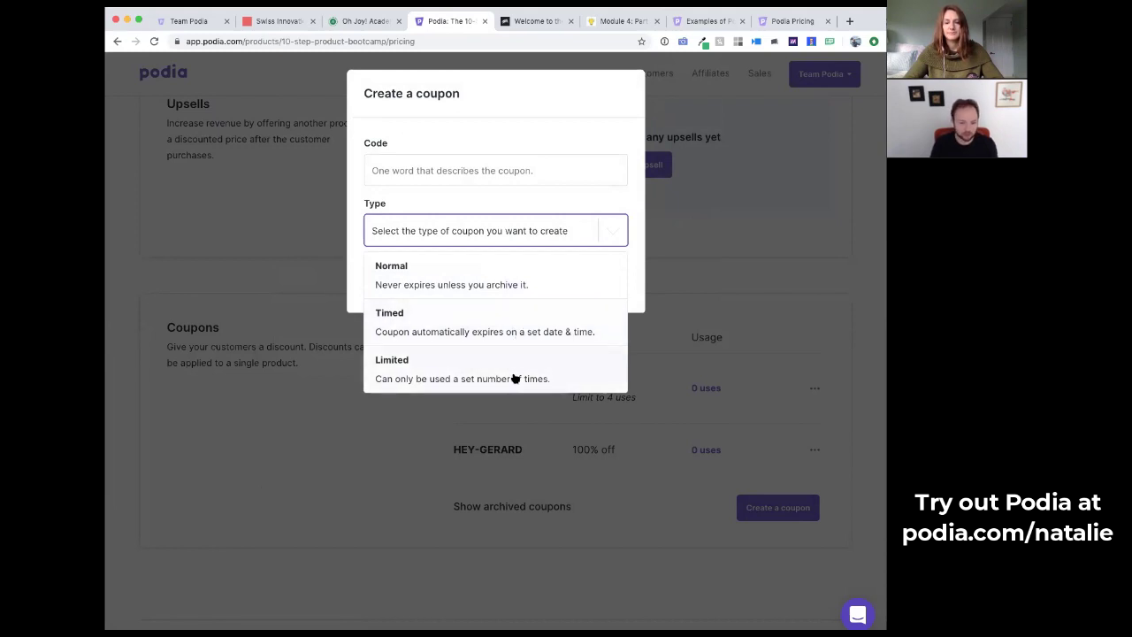
pyautogui.click(646, 246)
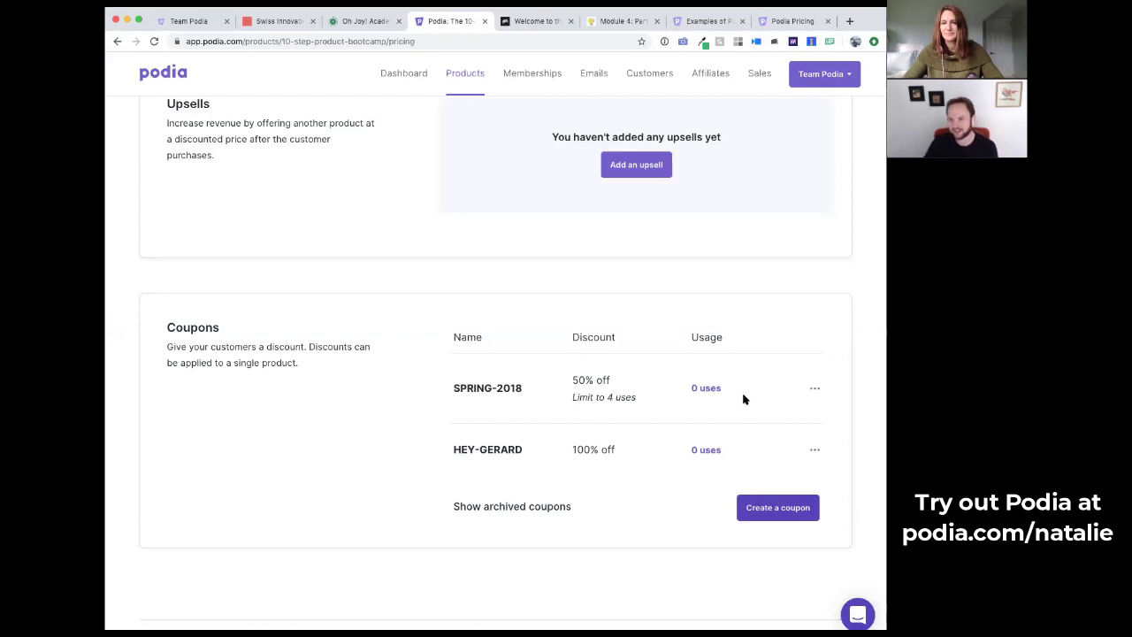
# - Copy the SPRING-2018 coupon's shareable URL and check the product page it opens in a separate browser tab
pyautogui.click(814, 392)
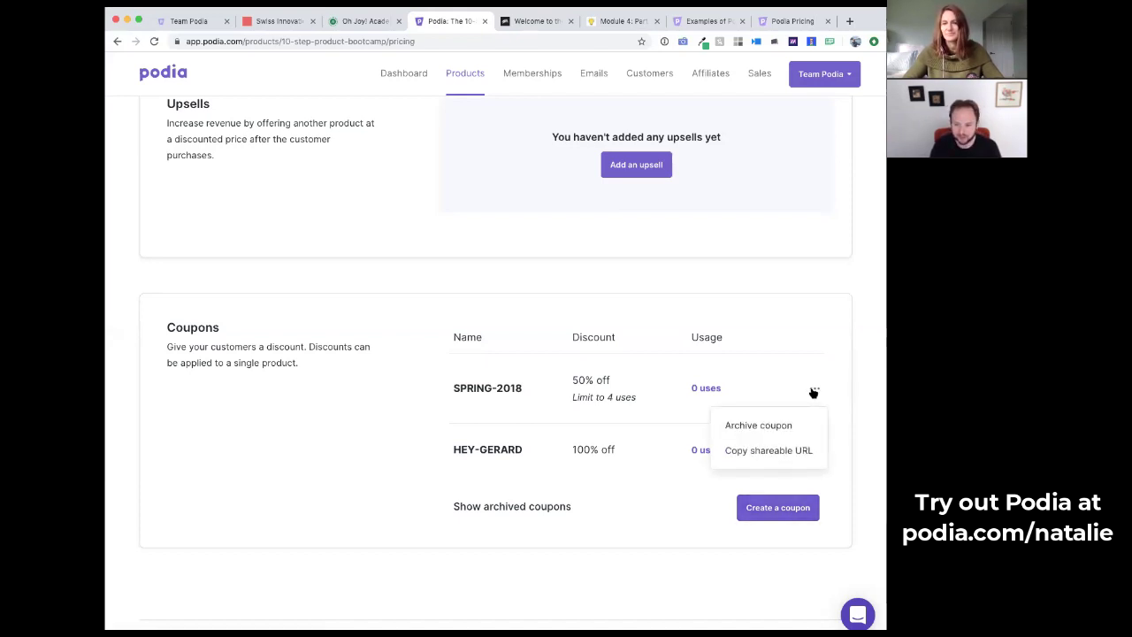
pyautogui.click(770, 451)
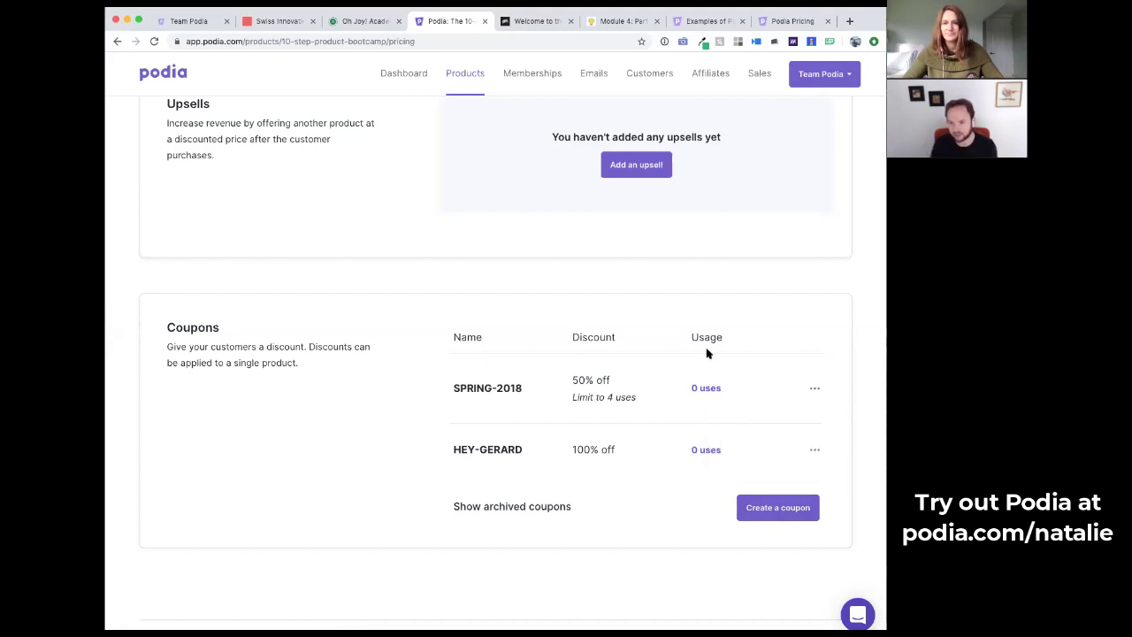
pyautogui.click(456, 42)
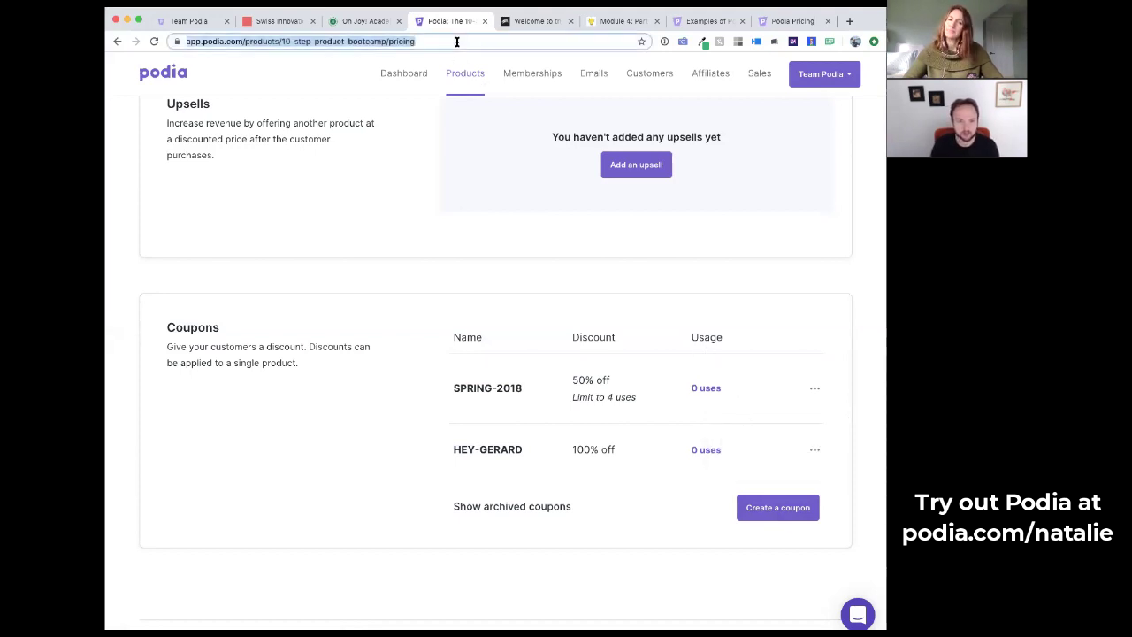
pyautogui.press('super+v')
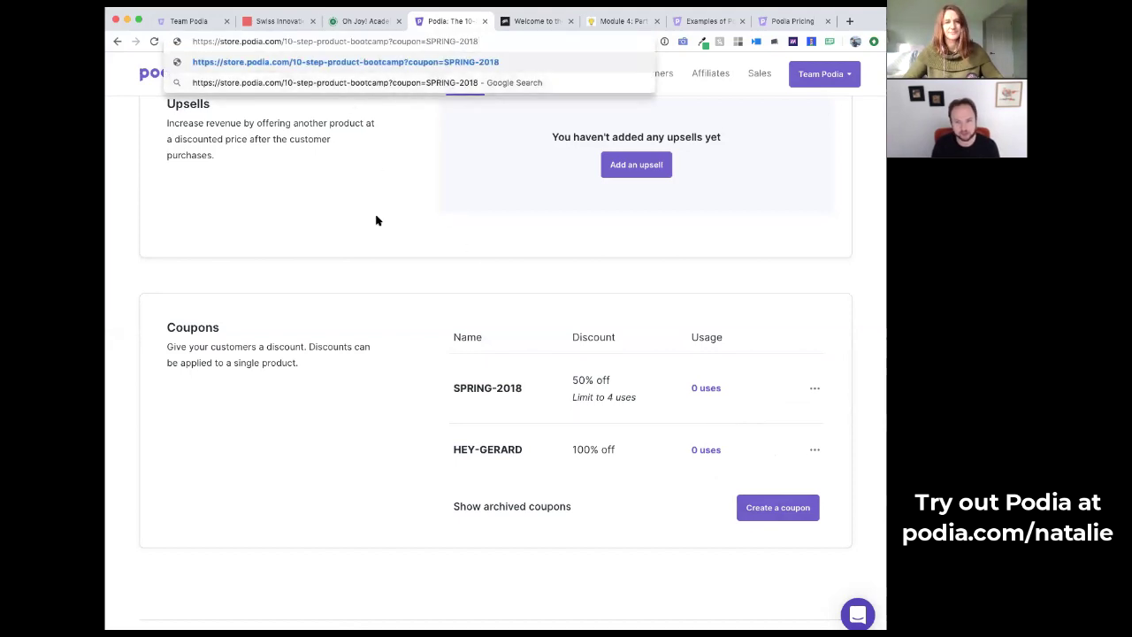
pyautogui.press('super+Return')
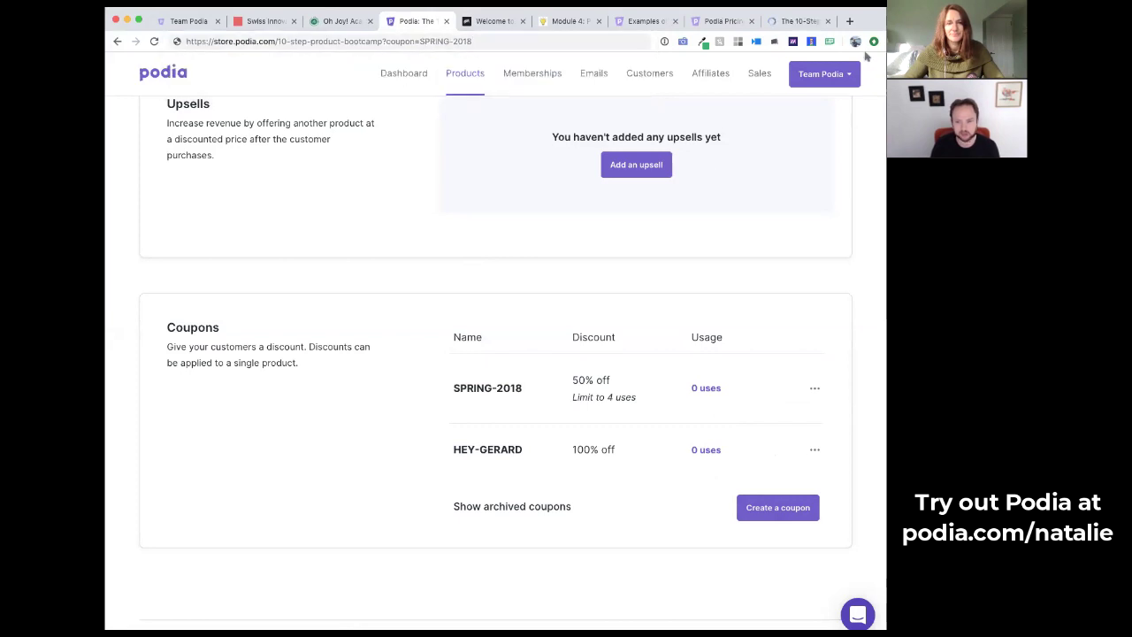
pyautogui.click(803, 21)
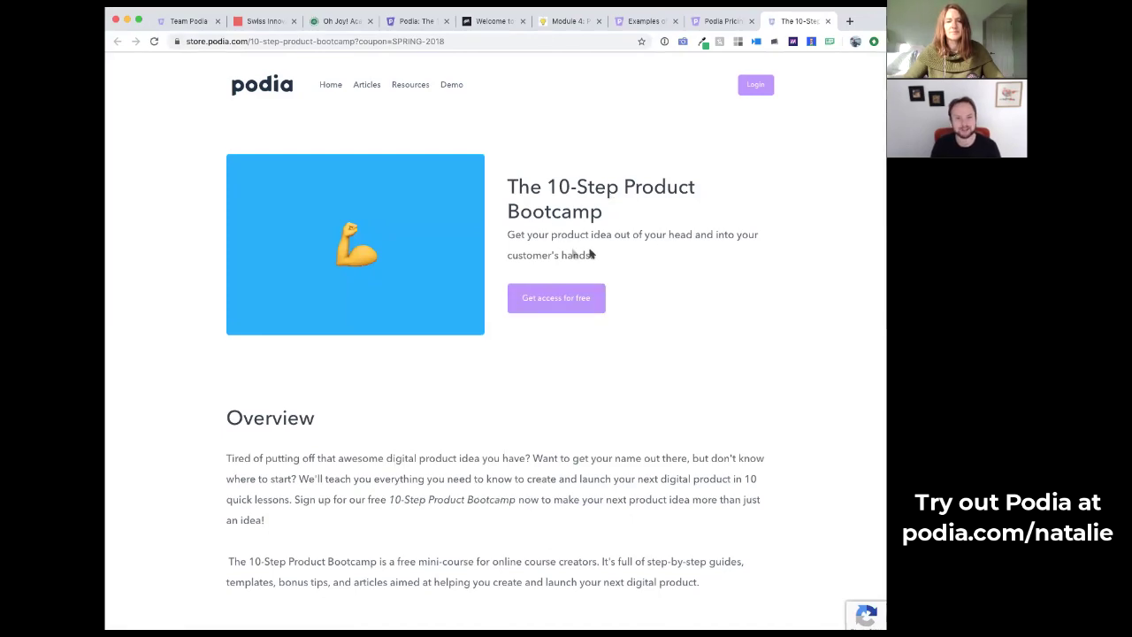
pyautogui.press('super+w')
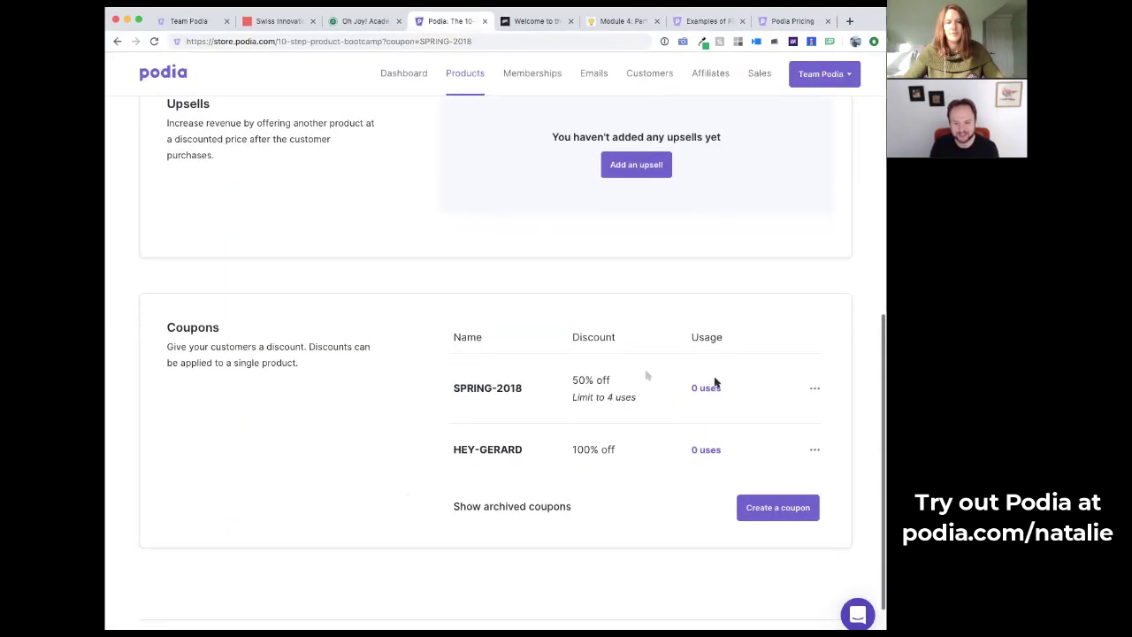
# - Search for "embed" in a separate browser tab and open Podia's Embeddable Buy Button feature page
pyautogui.scroll(10, 684, 431)
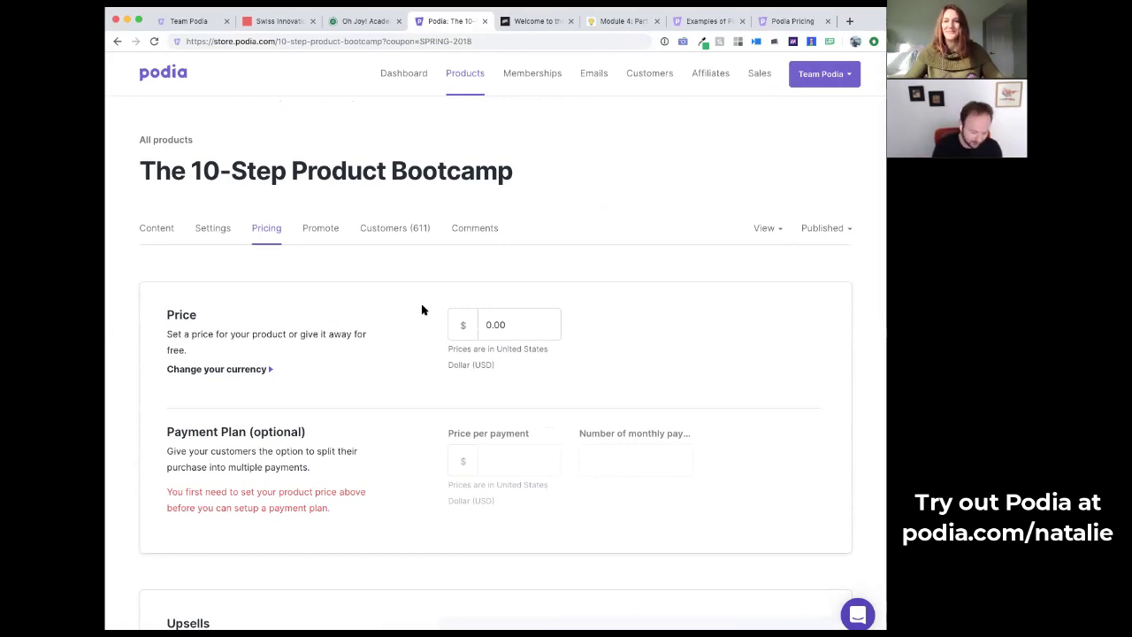
pyautogui.hotkey('ctrl', 't')
pyautogui.write('e,mb')
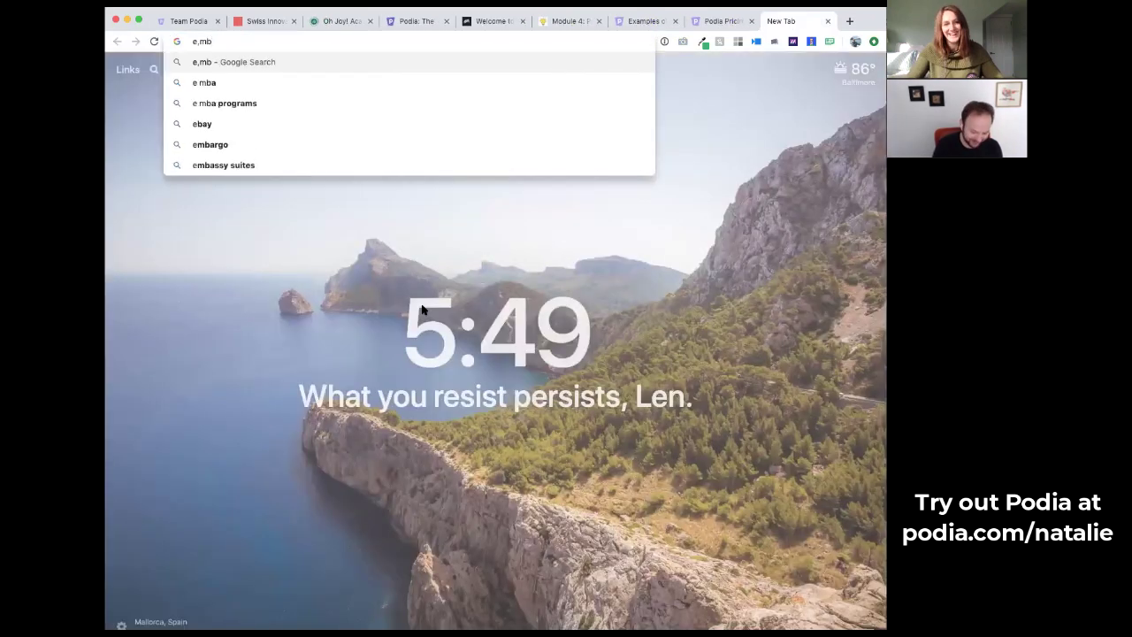
pyautogui.press('BackSpace')
pyautogui.press('BackSpace')
pyautogui.press('BackSpace')
pyautogui.write('mbedded')
pyautogui.press('Down')
pyautogui.press('Down')
pyautogui.press('Down')
pyautogui.press('Down')
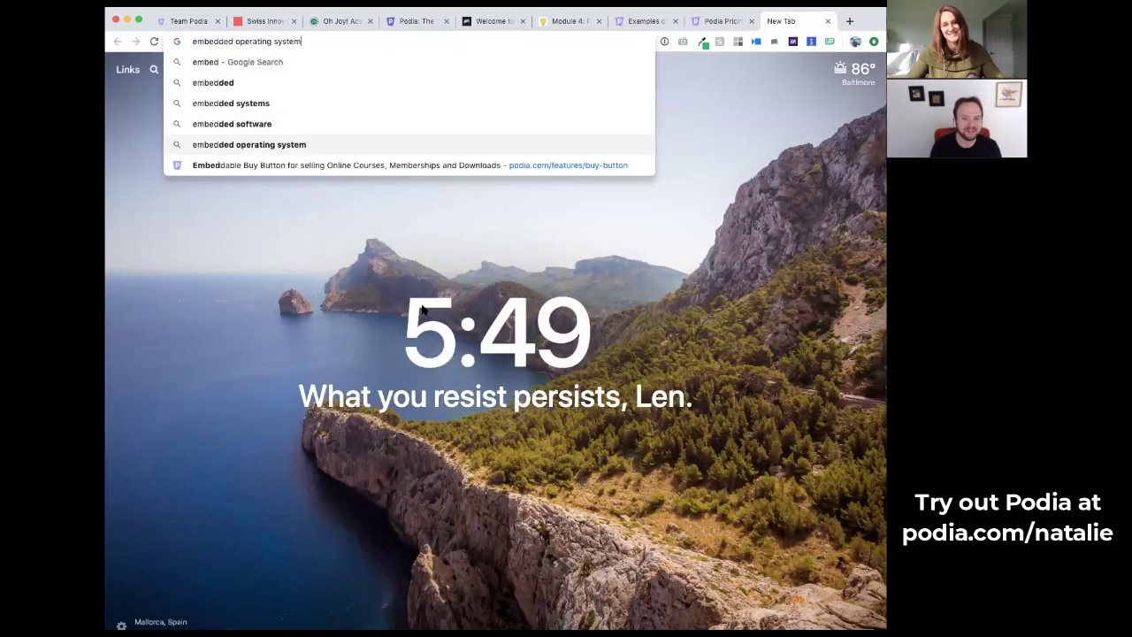
pyautogui.press('Return')
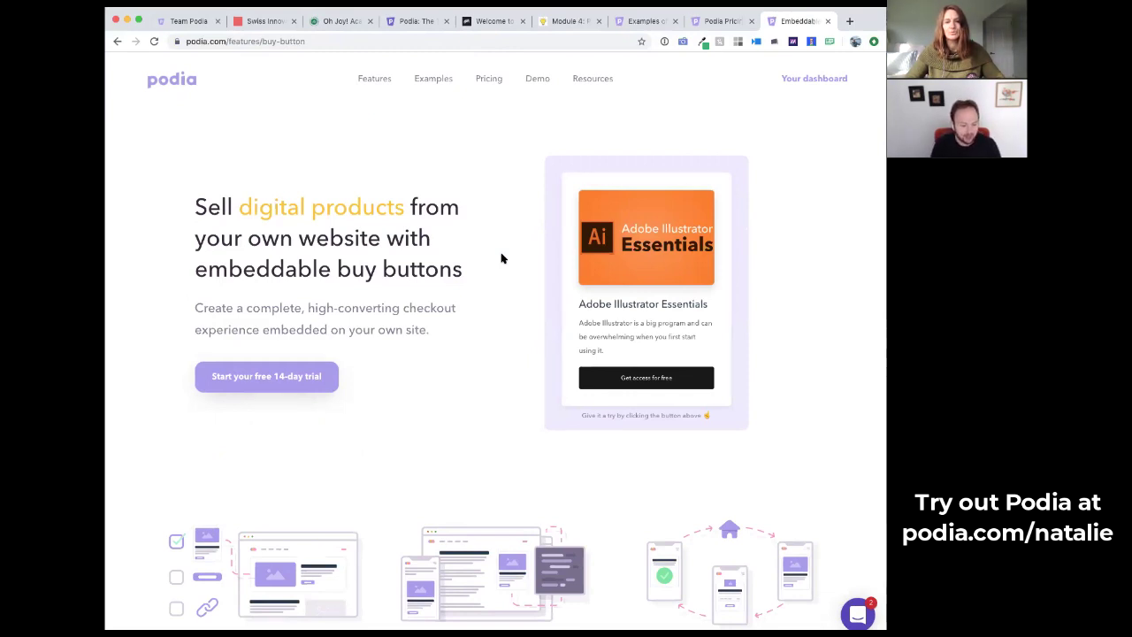
# - Review the product card, buy button and text link examples on the embeddable buy button page
pyautogui.scroll(-10, 501, 258)
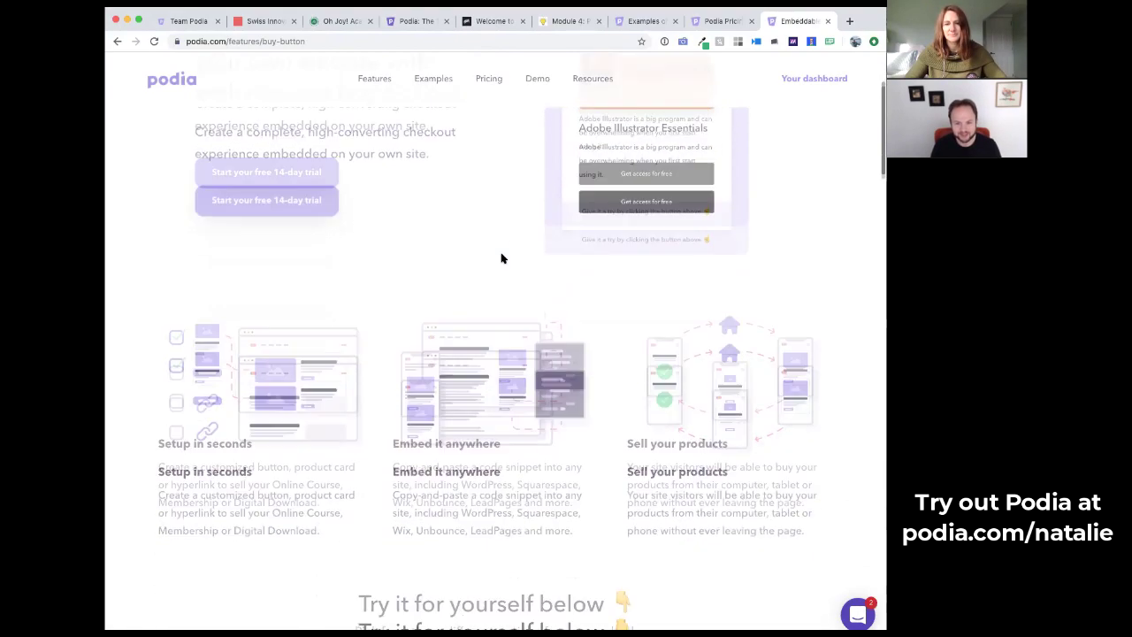
pyautogui.scroll(-1, 503, 260)
pyautogui.scroll(1, 504, 259)
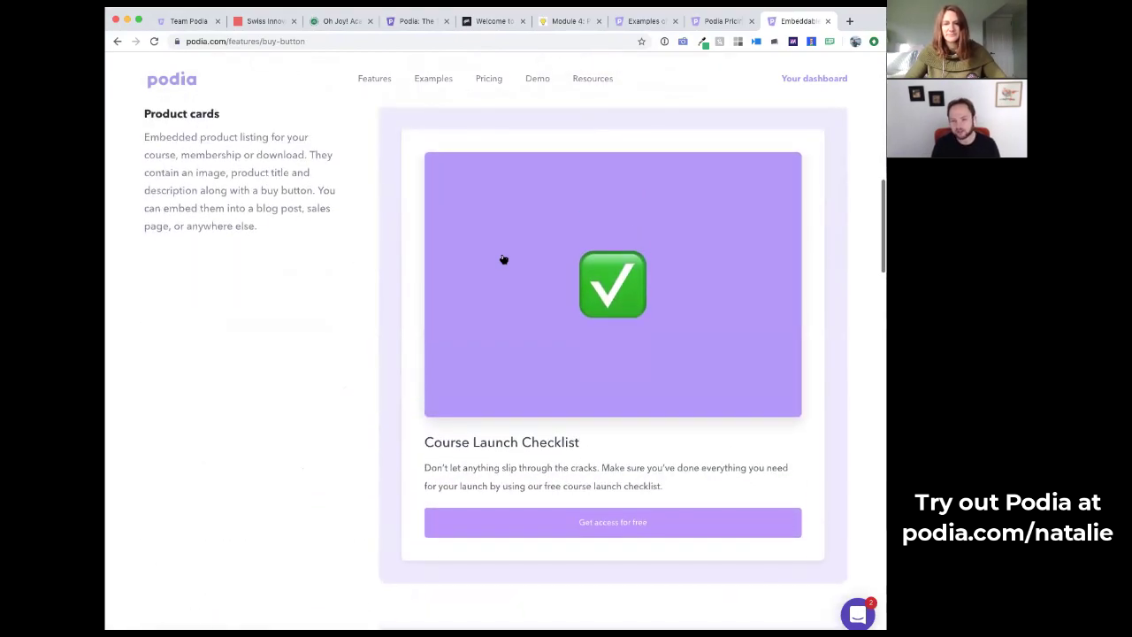
pyautogui.scroll(-5, 502, 257)
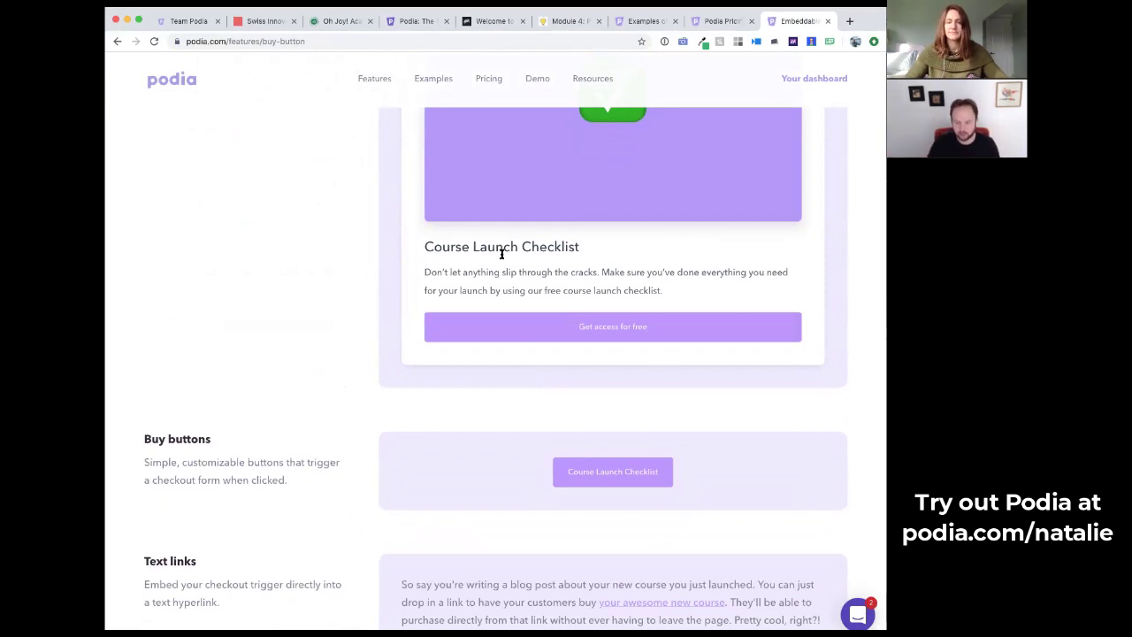
pyautogui.scroll(-3, 501, 254)
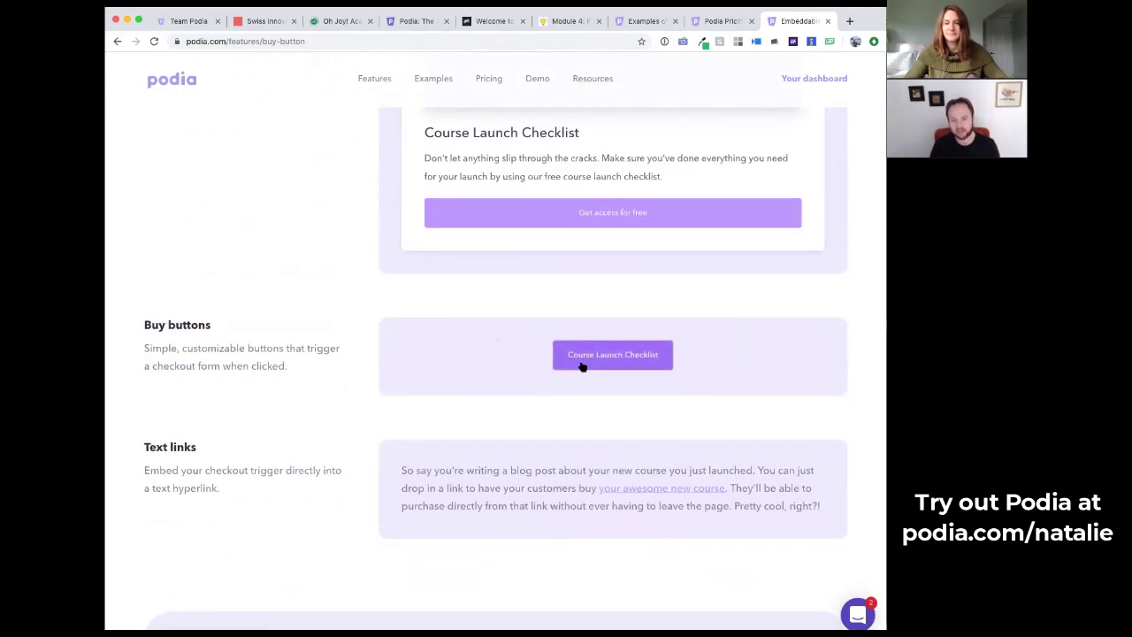
# - Preview the checkout form behind the Course Launch Checklist buy button example and close it without signing up
pyautogui.click(583, 364)
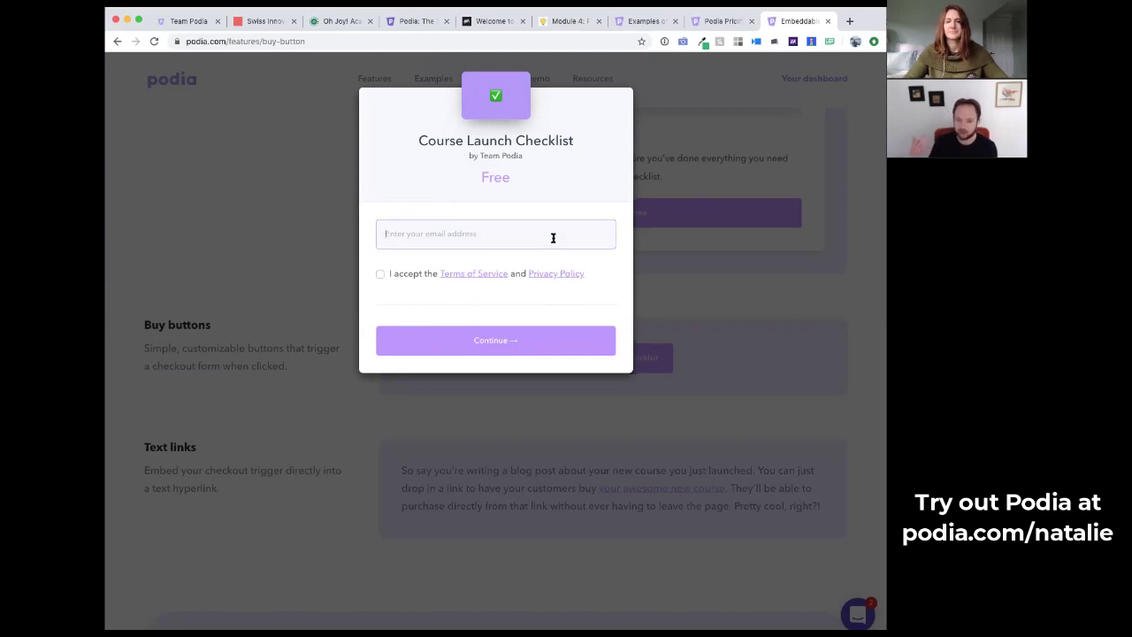
pyautogui.click(725, 263)
pyautogui.click(608, 109)
pyautogui.scroll(-3, 628, 335)
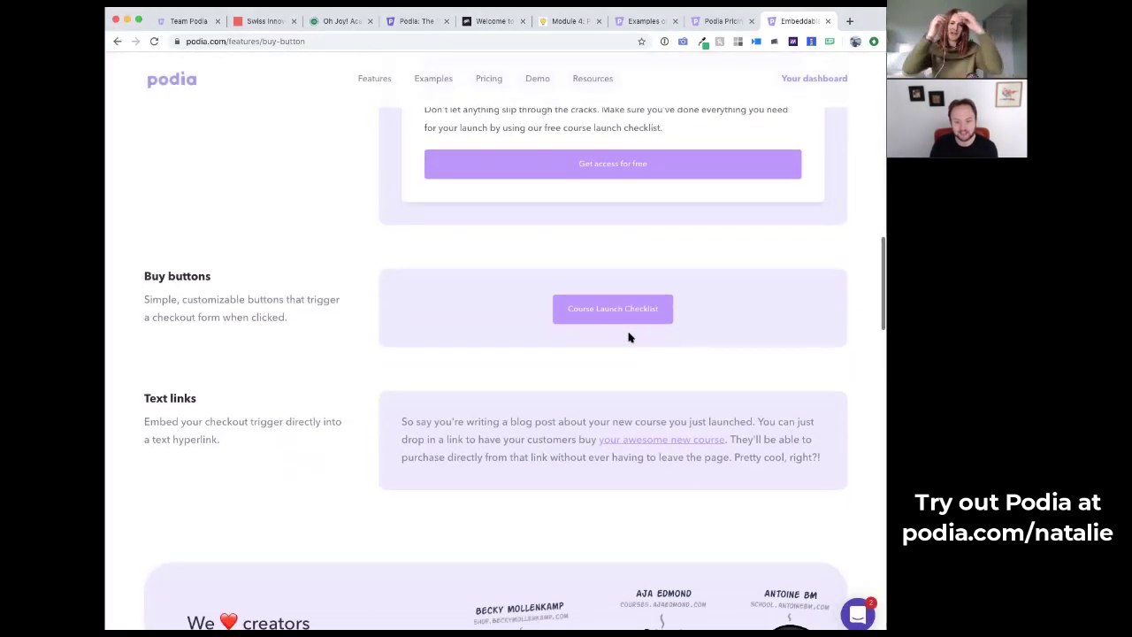
pyautogui.scroll(5, 623, 315)
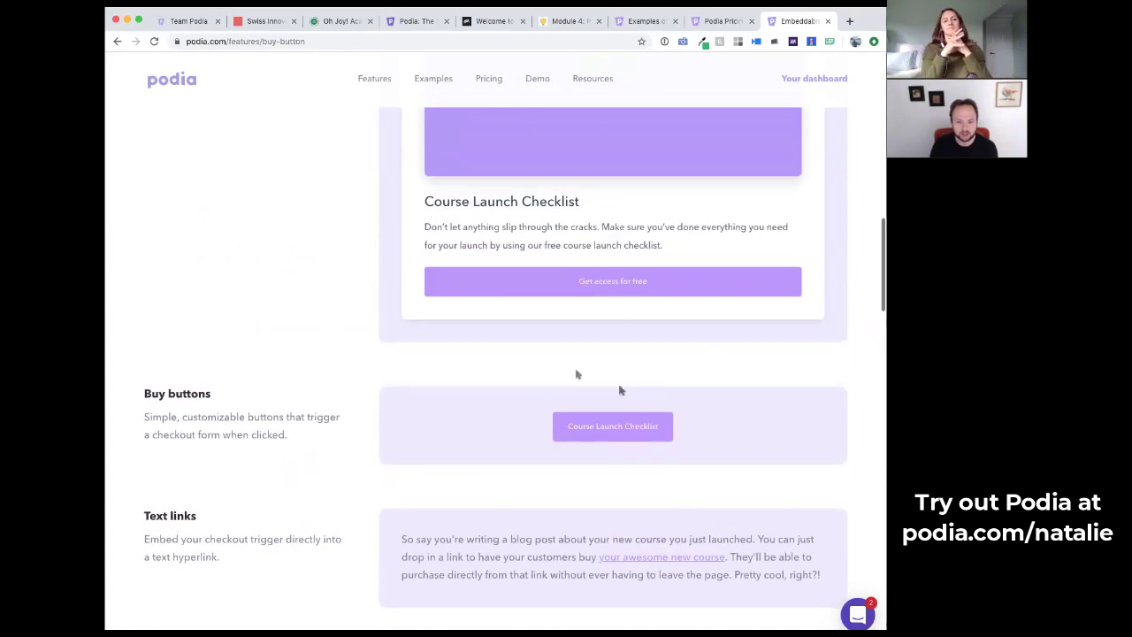
# - Preview the checkout form behind the "your awesome new course" text link and close it without signing up
pyautogui.click(594, 436)
pyautogui.scroll(6, 595, 434)
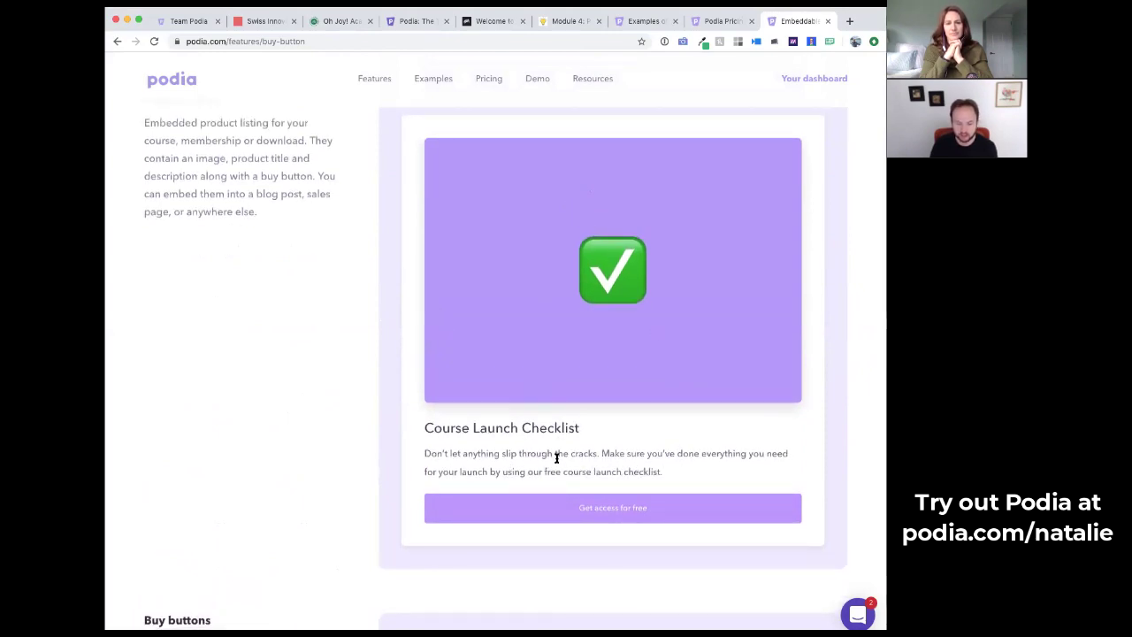
pyautogui.scroll(-10, 655, 464)
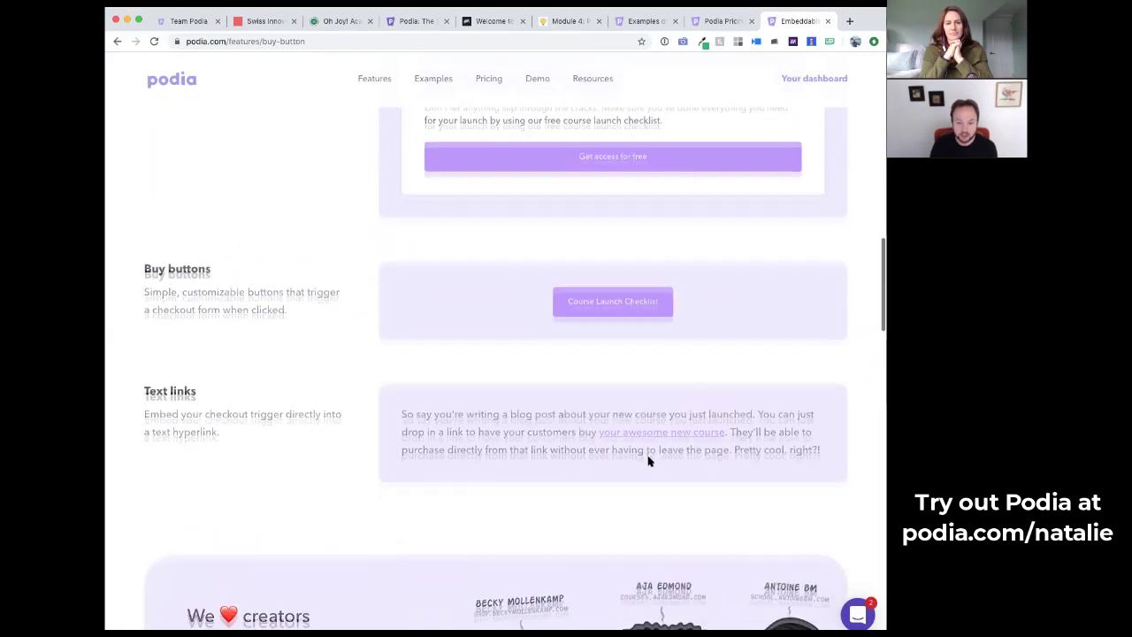
pyautogui.click(628, 423)
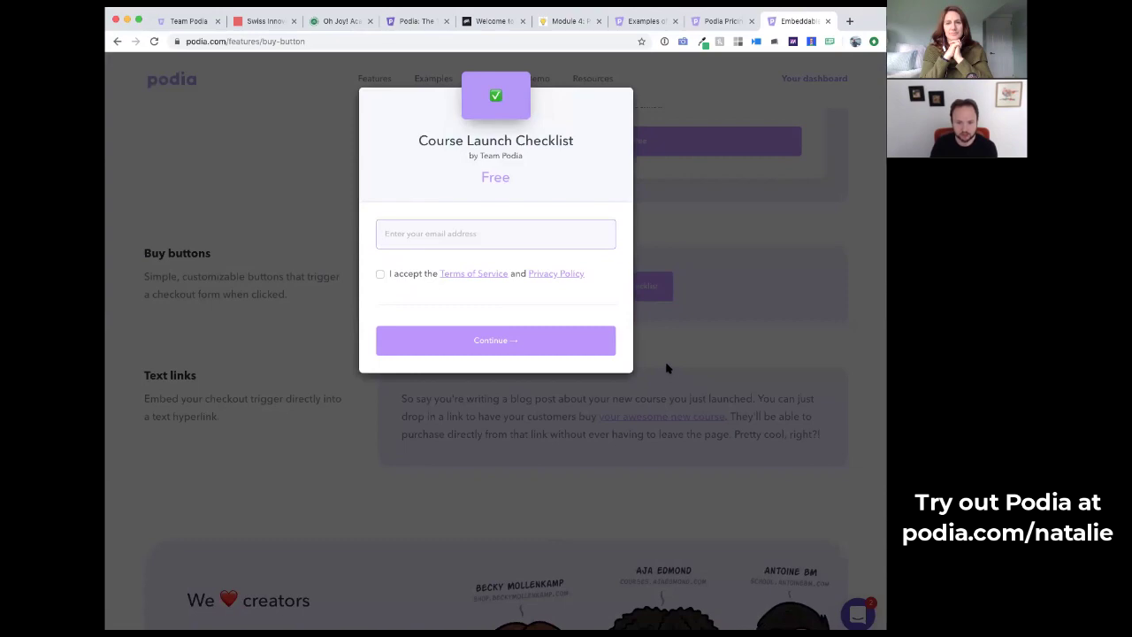
pyautogui.click(672, 298)
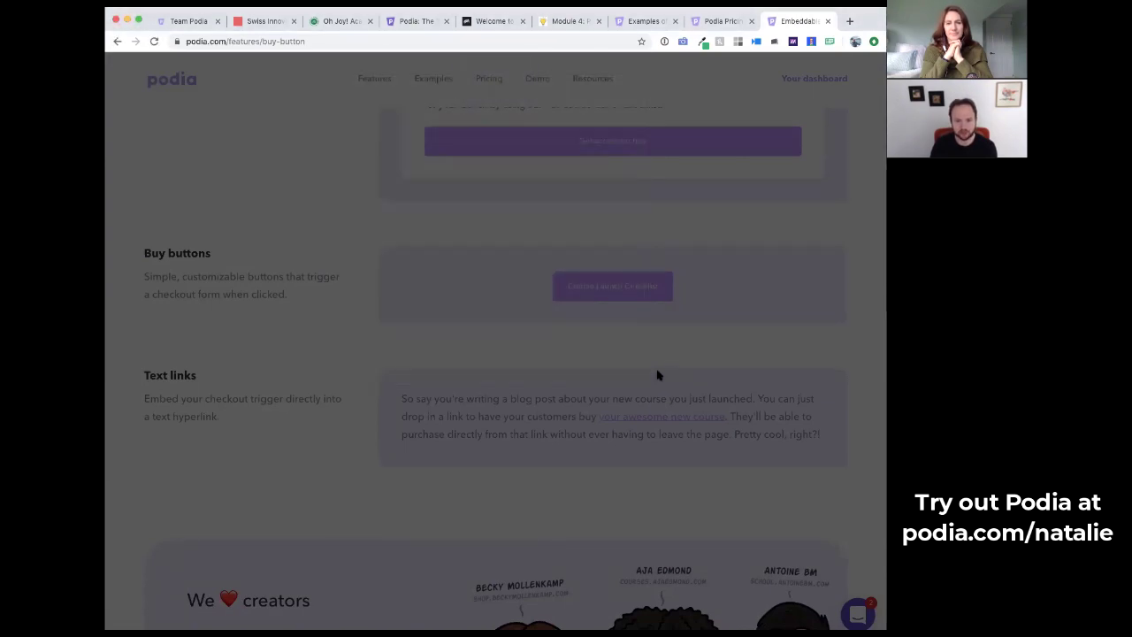
# - Look again at the embedded Course Launch Checklist product card example
pyautogui.scroll(4, 610, 317)
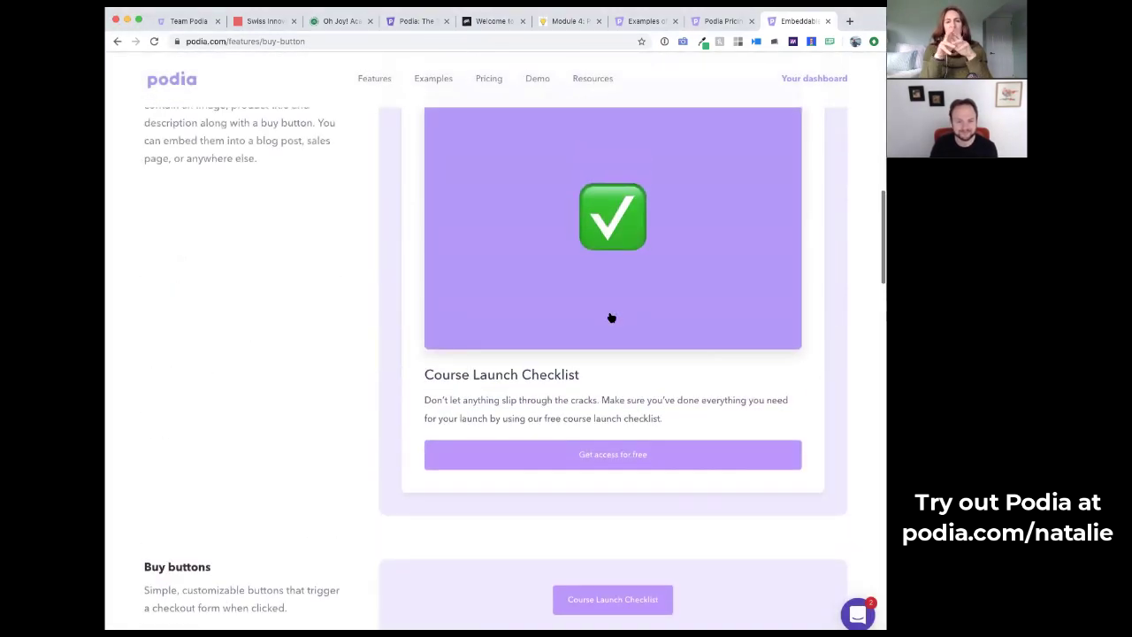
pyautogui.scroll(3, 610, 318)
pyautogui.scroll(-3, 611, 318)
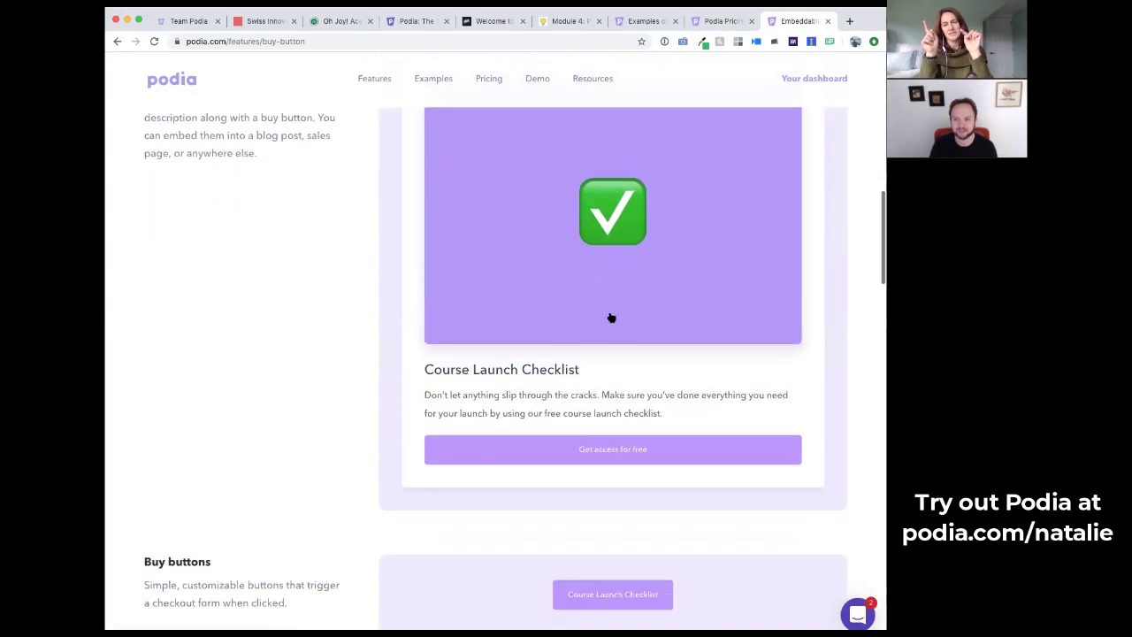
pyautogui.scroll(-1, 607, 316)
pyautogui.scroll(2, 602, 286)
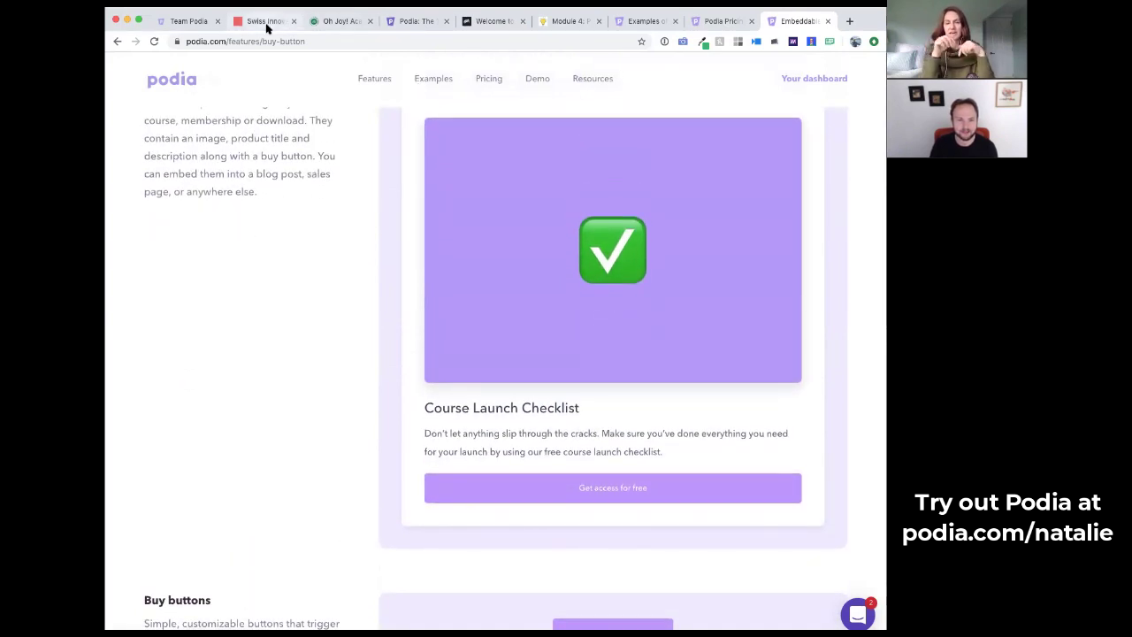
# - Return to the Swiss Innovation Academy storefront and open its 100 Service Design Principles course page
pyautogui.click(265, 21)
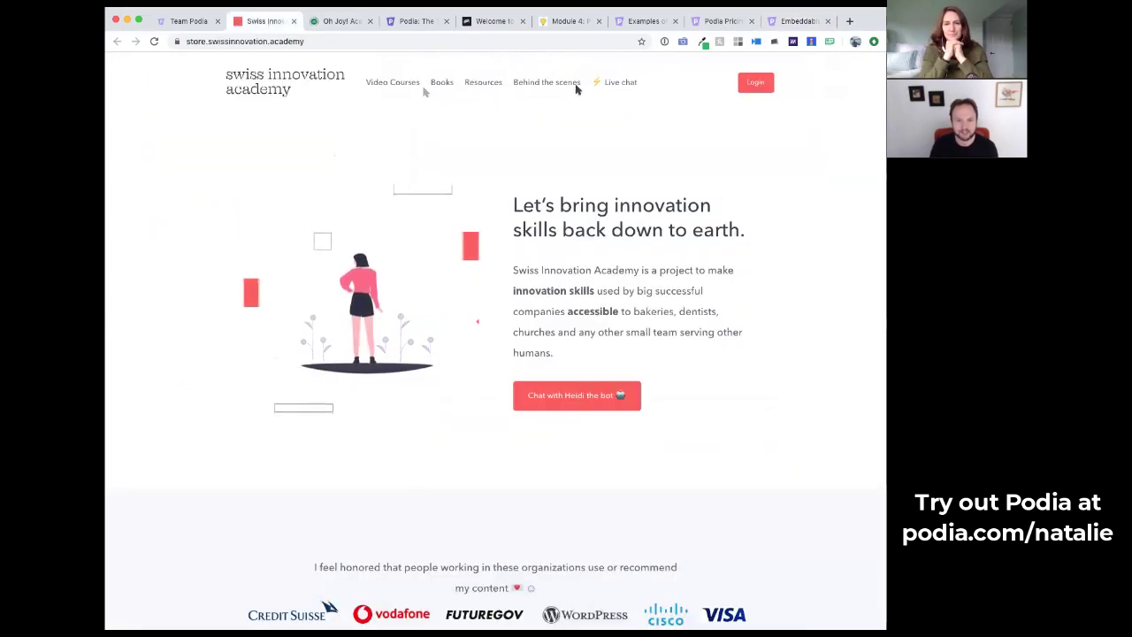
pyautogui.scroll(-15, 622, 218)
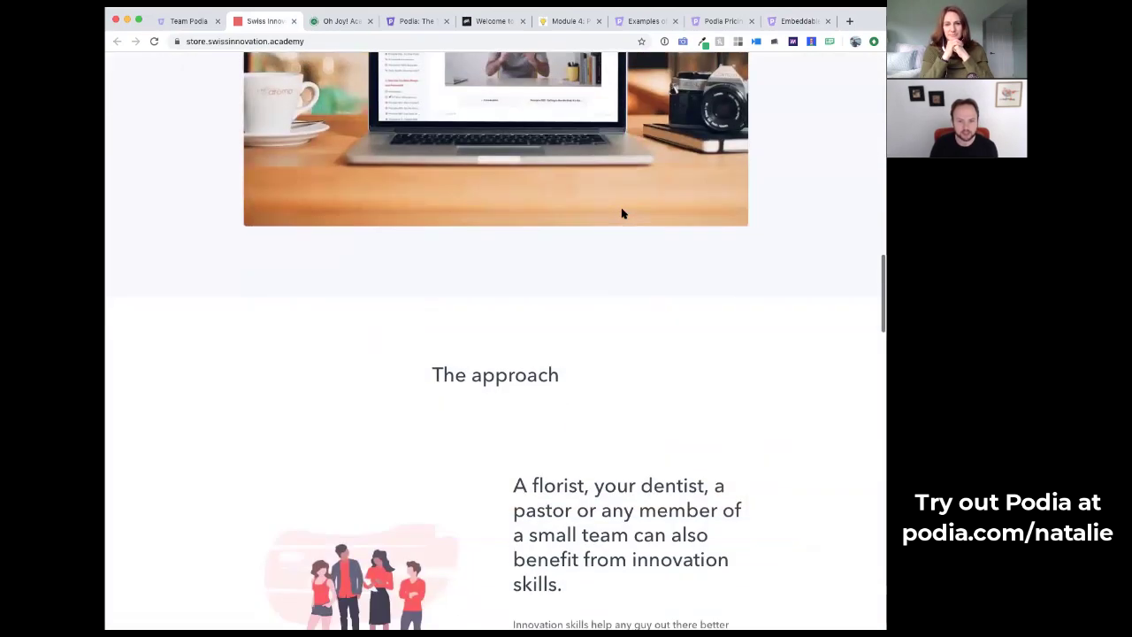
pyautogui.scroll(4, 622, 214)
pyautogui.click(497, 202)
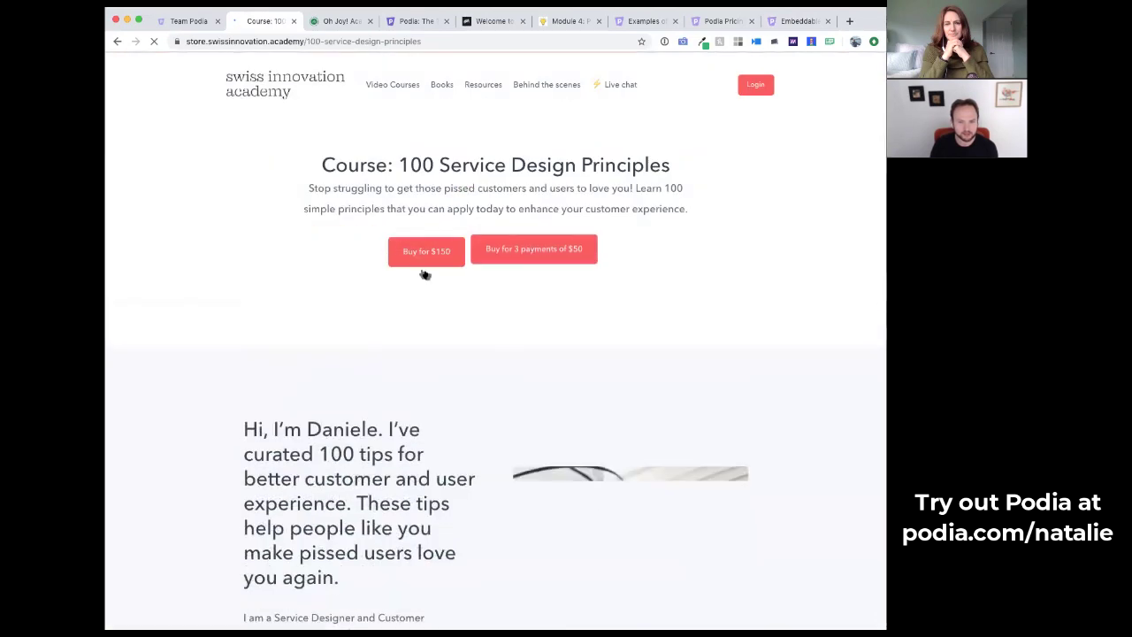
# - Walk through the course's one-time $150 checkout with an email address and accepted terms up to card payment, and close it without paying
pyautogui.click(430, 256)
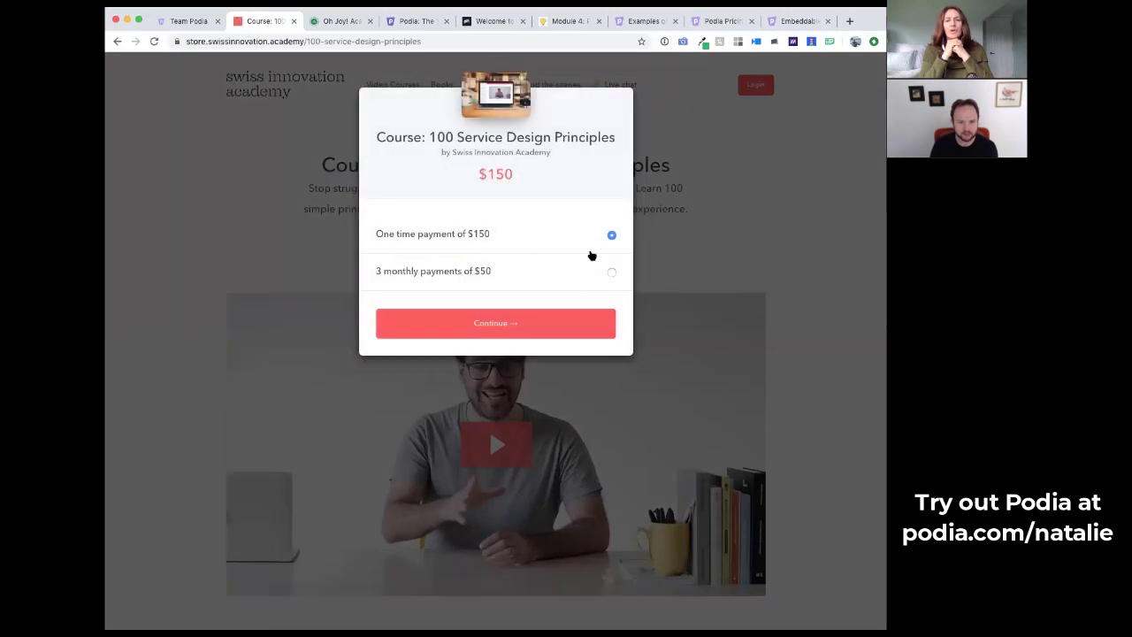
pyautogui.click(495, 329)
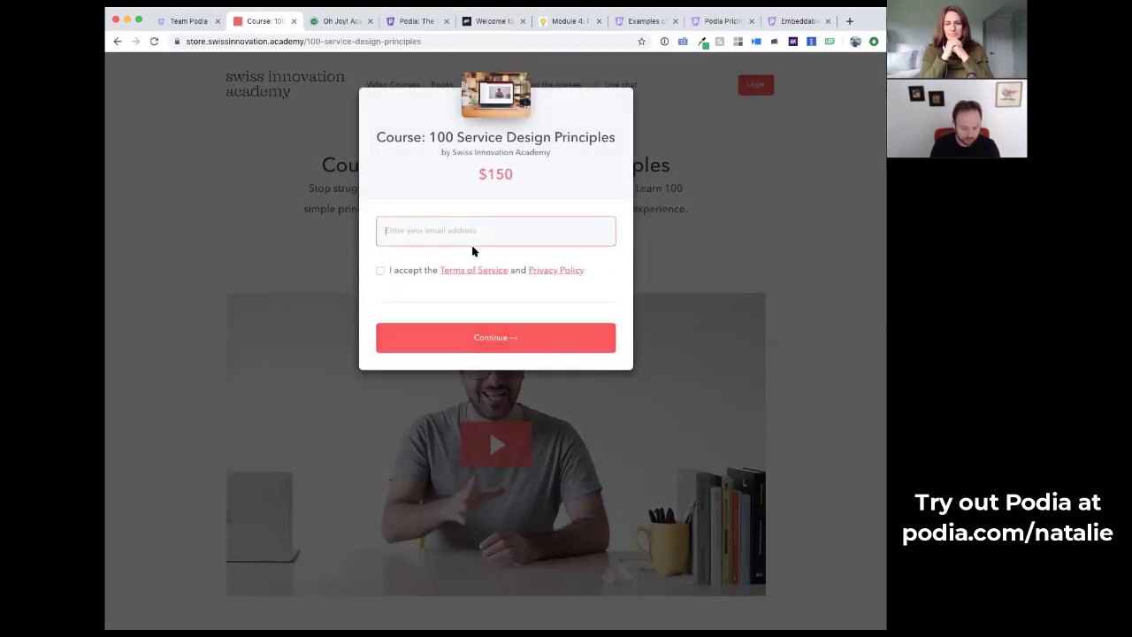
pyautogui.write('len@')
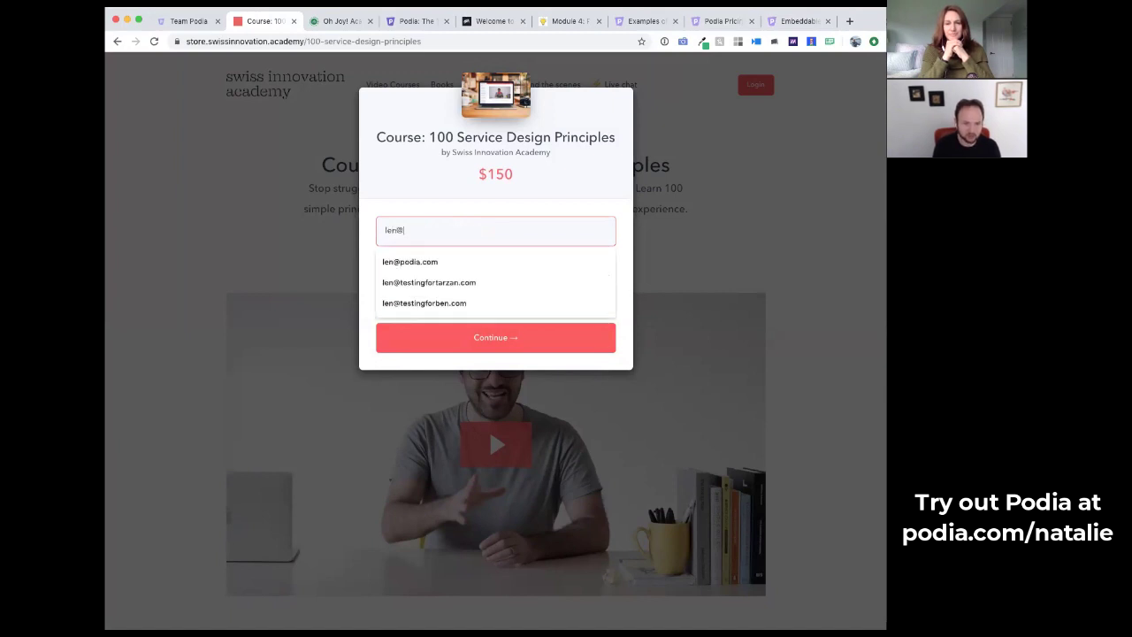
pyautogui.press('Down')
pyautogui.press('Return')
pyautogui.click(389, 270)
pyautogui.click(470, 336)
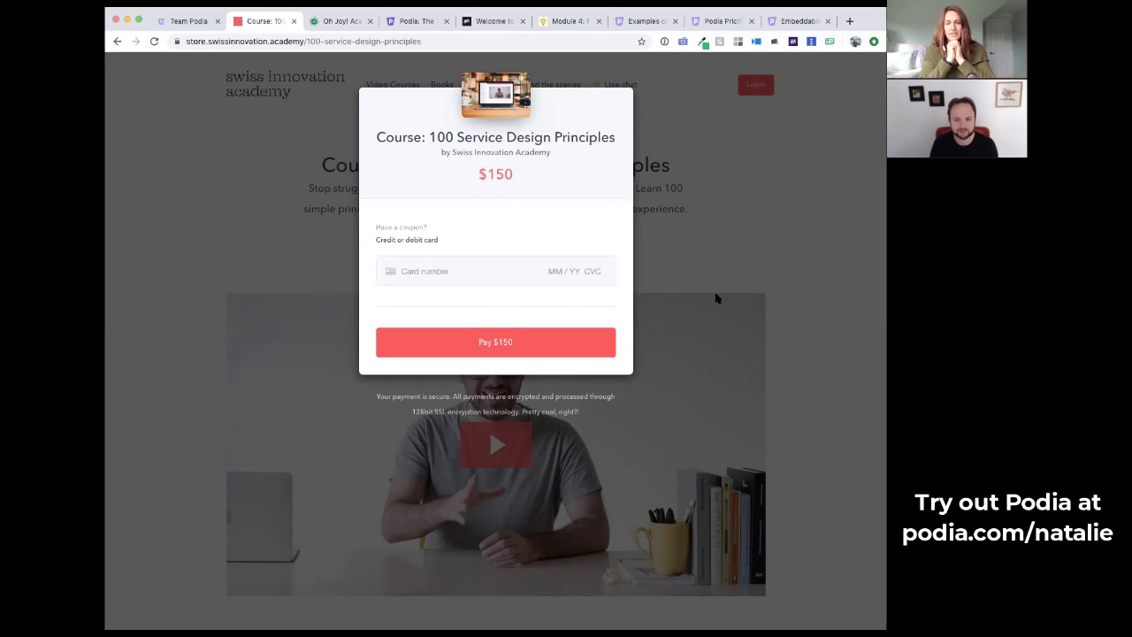
pyautogui.click(437, 61)
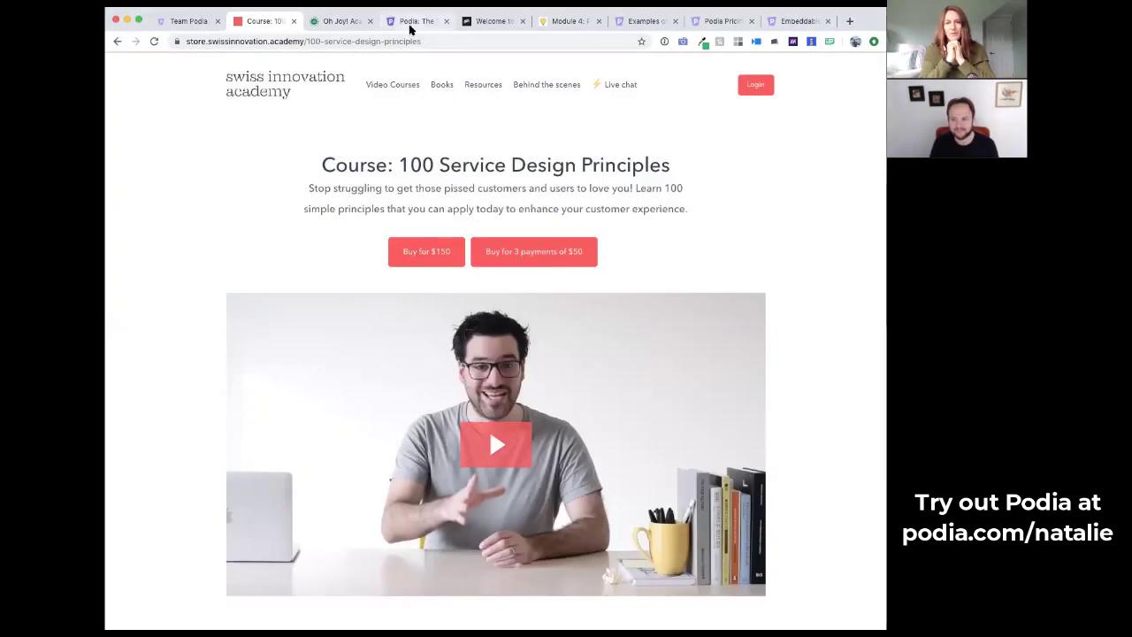
# - Switch back to the Podia dashboard and view the newsletters in its email marketing section
pyautogui.click(411, 27)
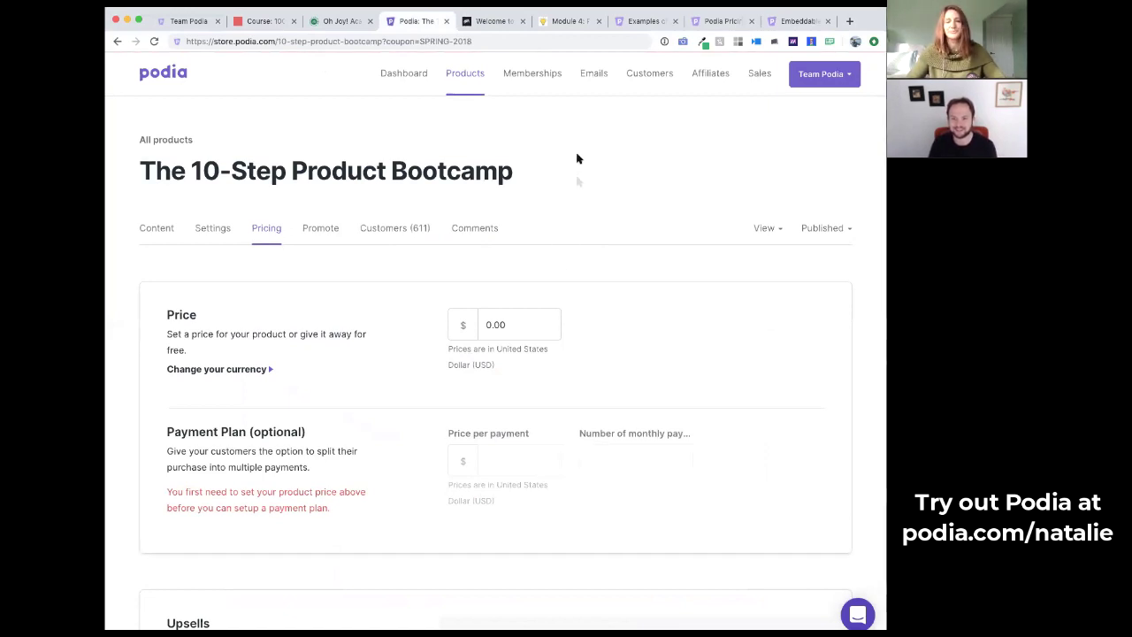
pyautogui.click(591, 84)
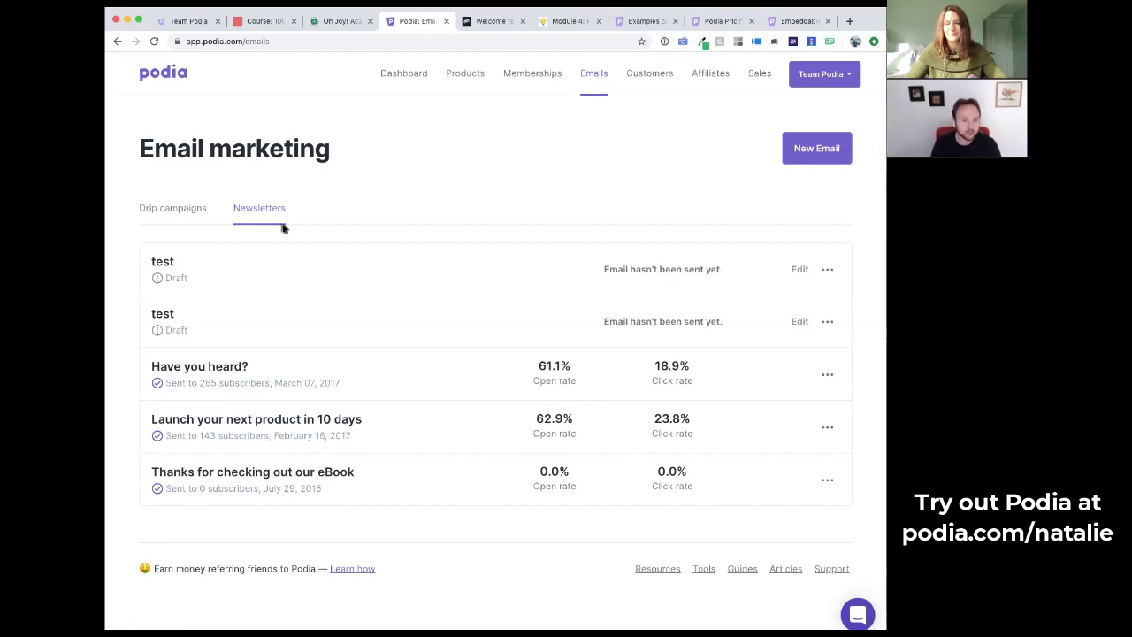
pyautogui.scroll(-1, 460, 271)
pyautogui.scroll(1, 417, 233)
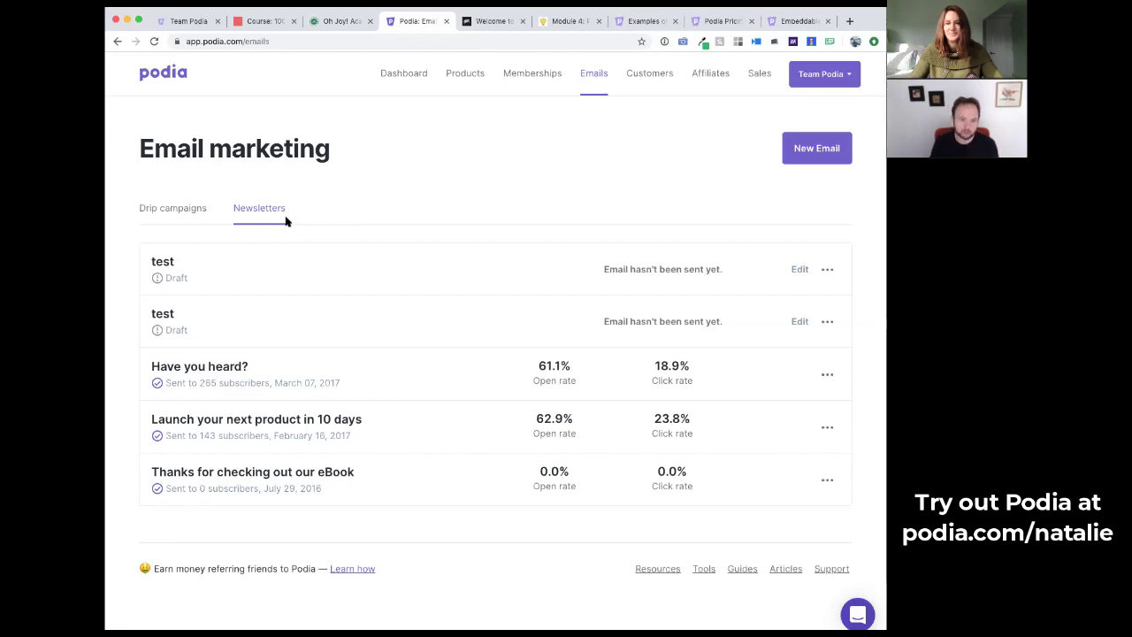
# - Open the account's Integrations settings and review the email service and Zapier integrations offered
pyautogui.click(855, 80)
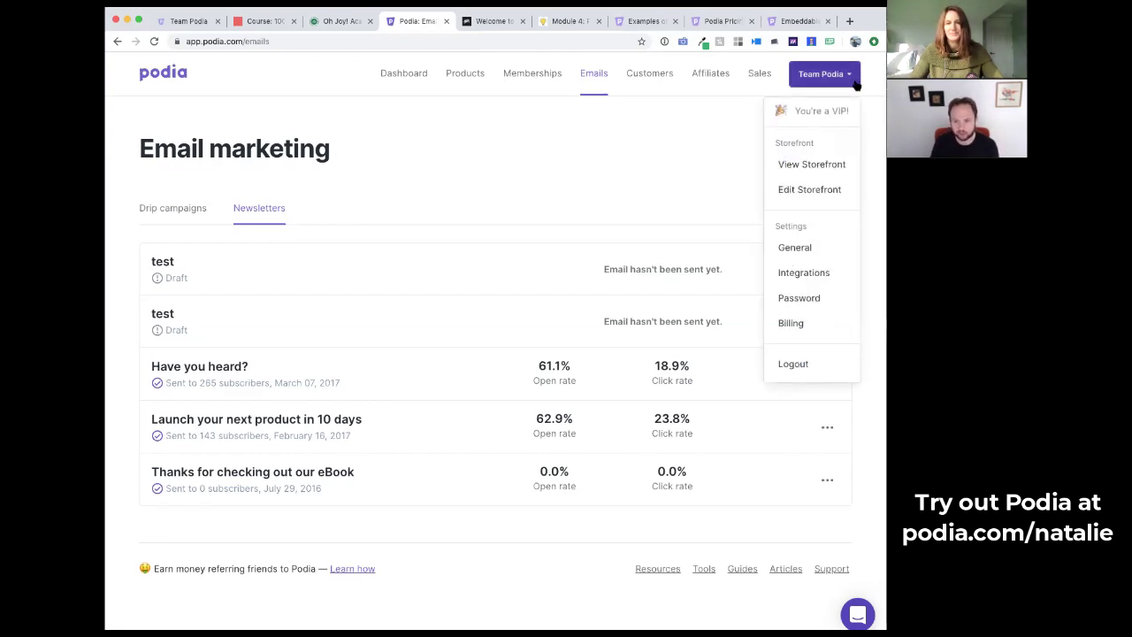
pyautogui.click(809, 271)
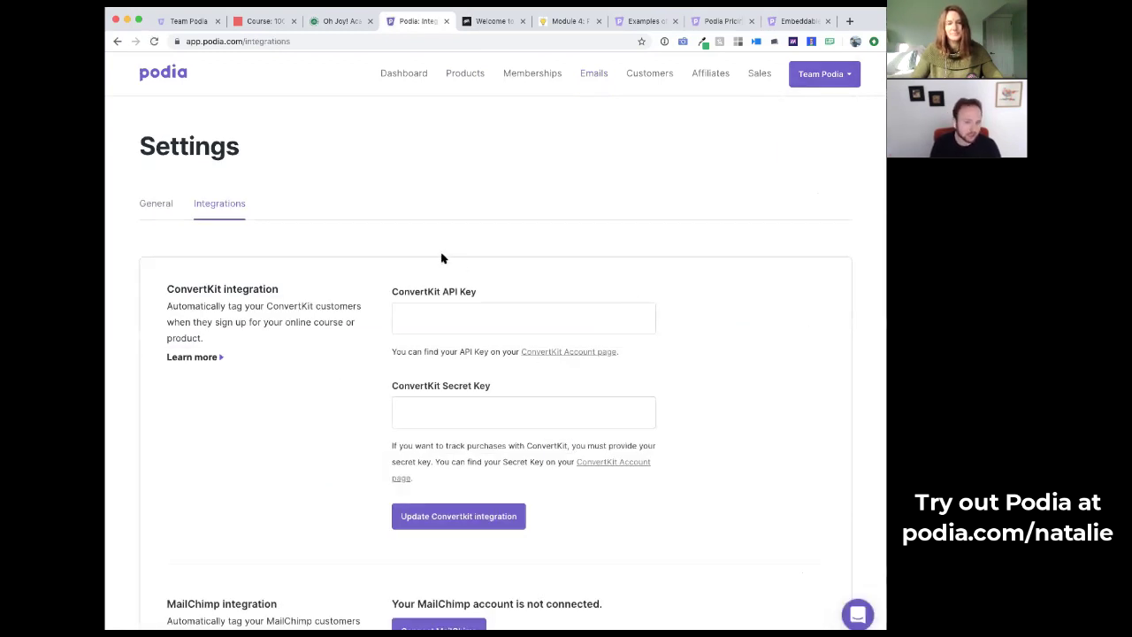
pyautogui.scroll(-2, 442, 258)
pyautogui.scroll(-5, 285, 232)
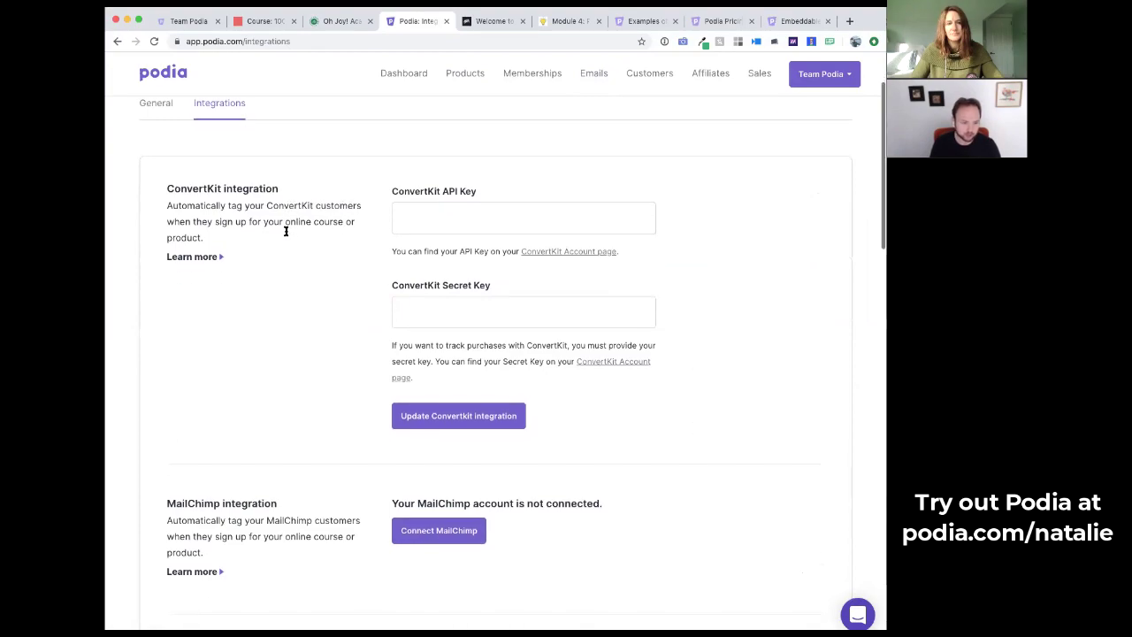
pyautogui.scroll(-10, 286, 234)
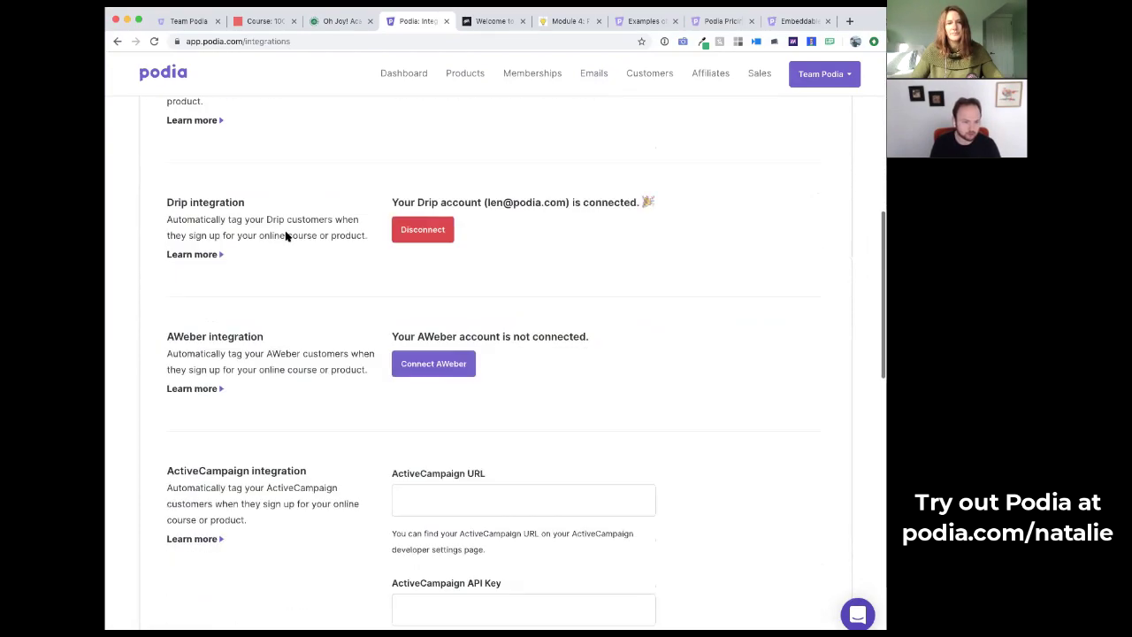
pyautogui.scroll(-10, 285, 236)
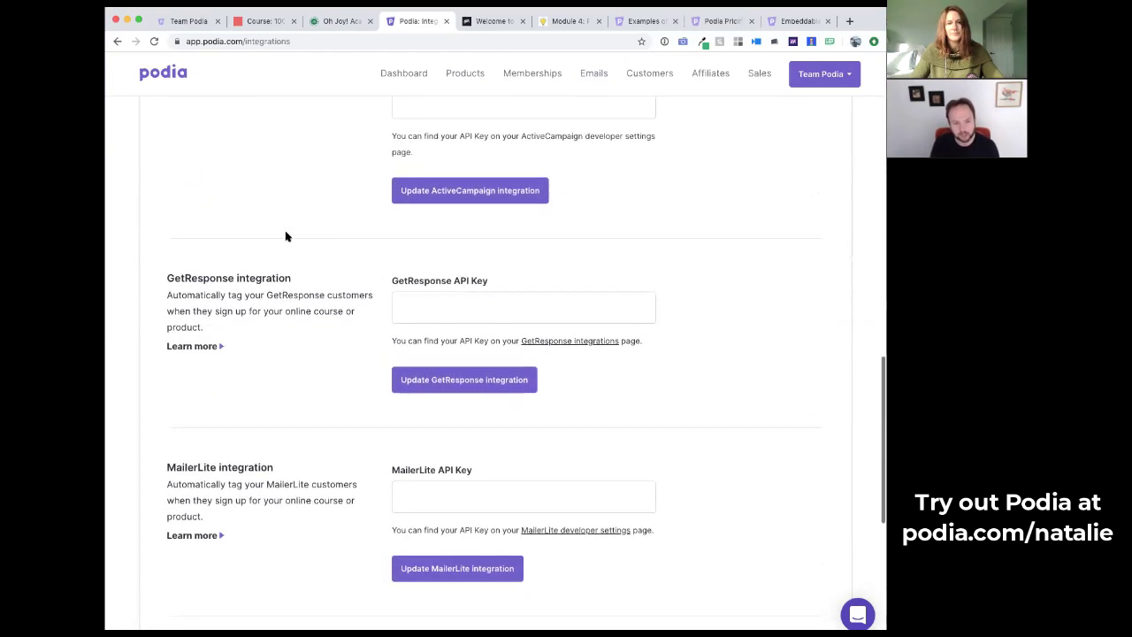
pyautogui.scroll(-5, 285, 236)
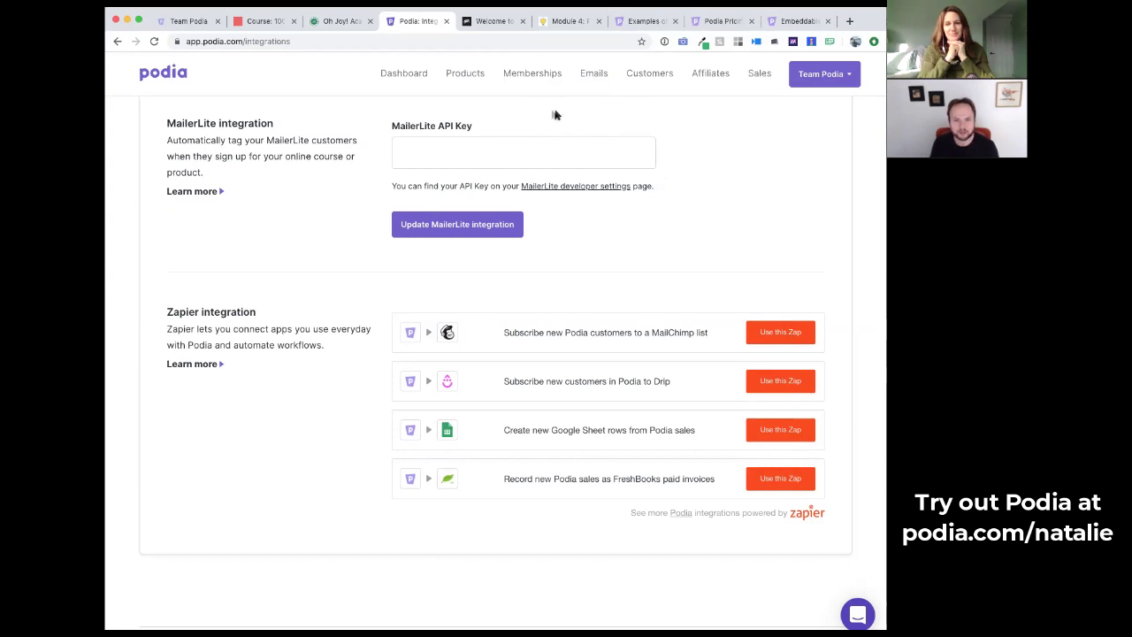
# - Open the affiliates section and review its dashboard and the default and product-specific commission settings
pyautogui.click(708, 74)
pyautogui.scroll(-2, 681, 239)
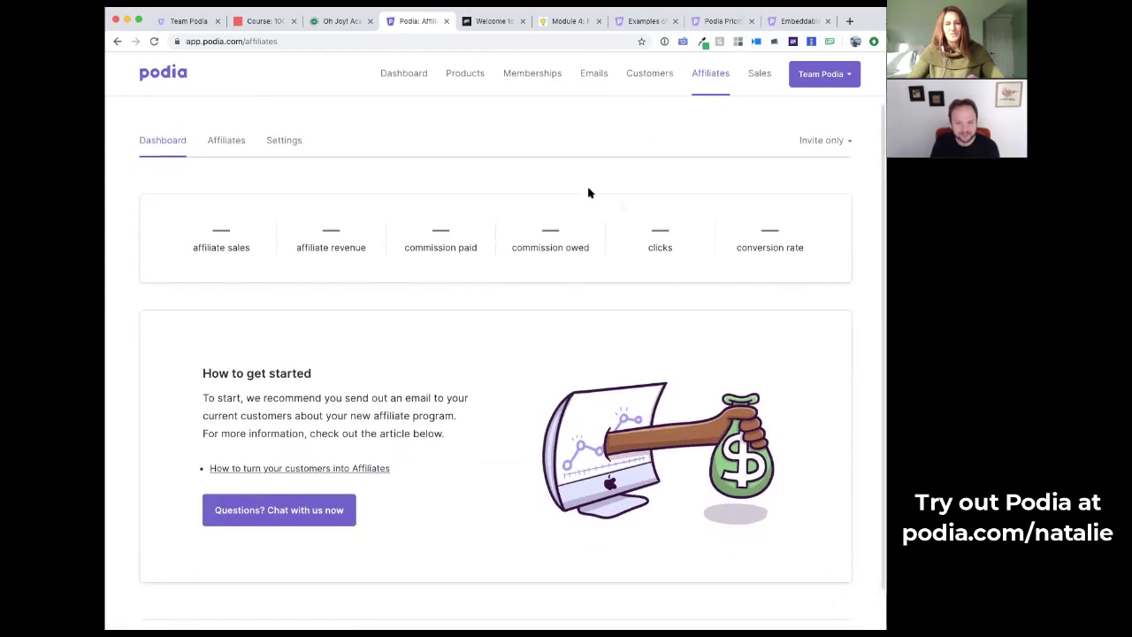
pyautogui.scroll(1, 576, 177)
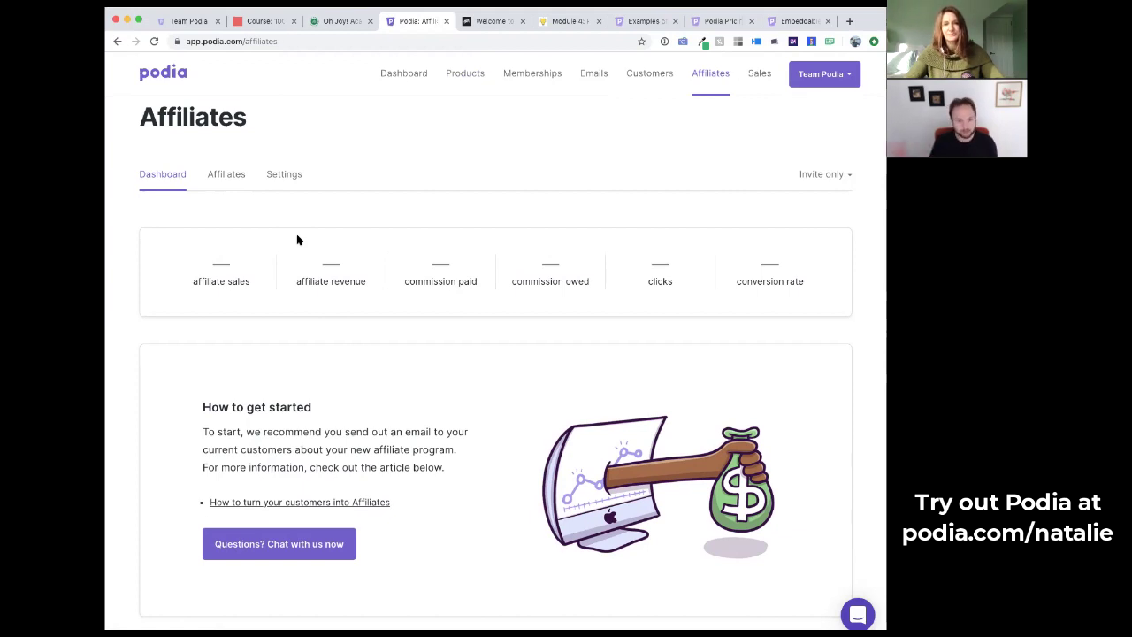
pyautogui.scroll(-1, 285, 278)
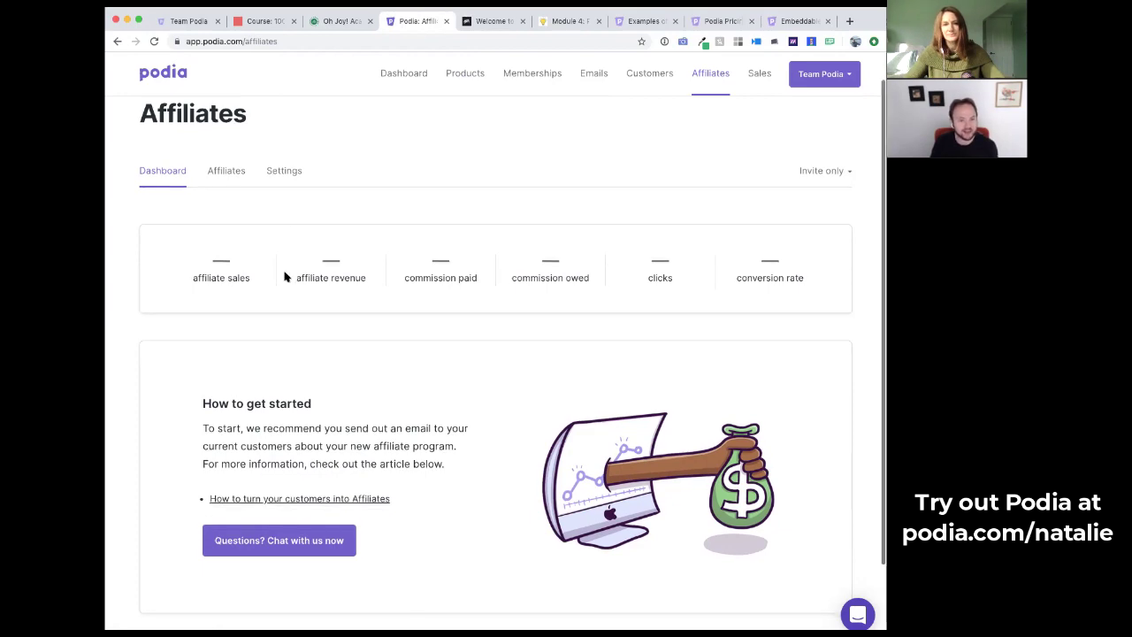
pyautogui.click(289, 187)
pyautogui.scroll(-3, 375, 284)
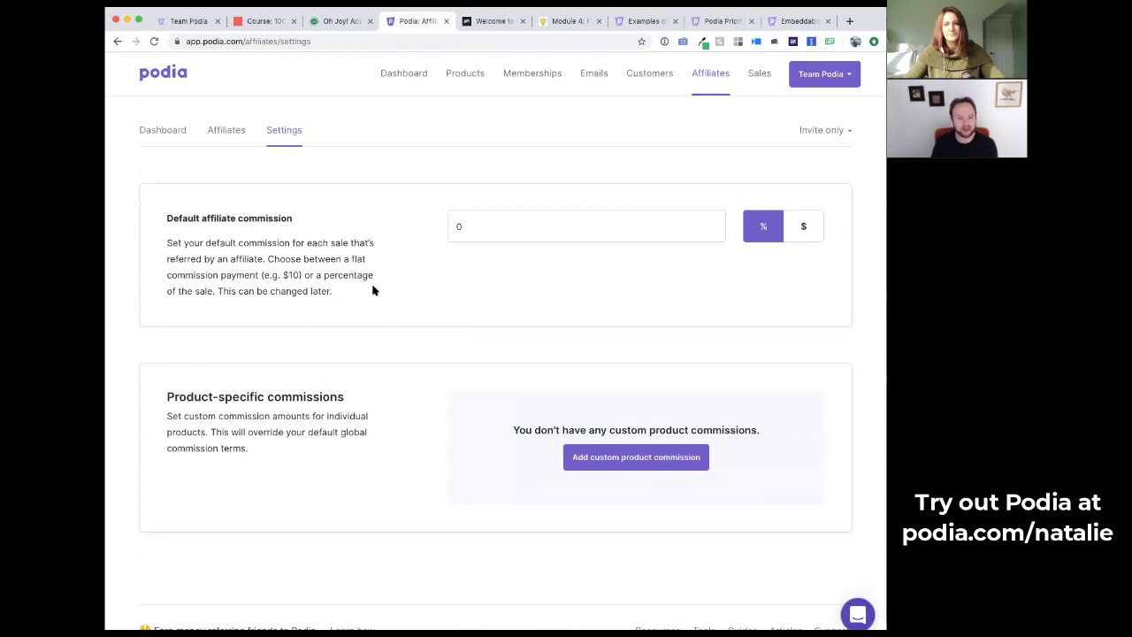
pyautogui.scroll(1, 373, 290)
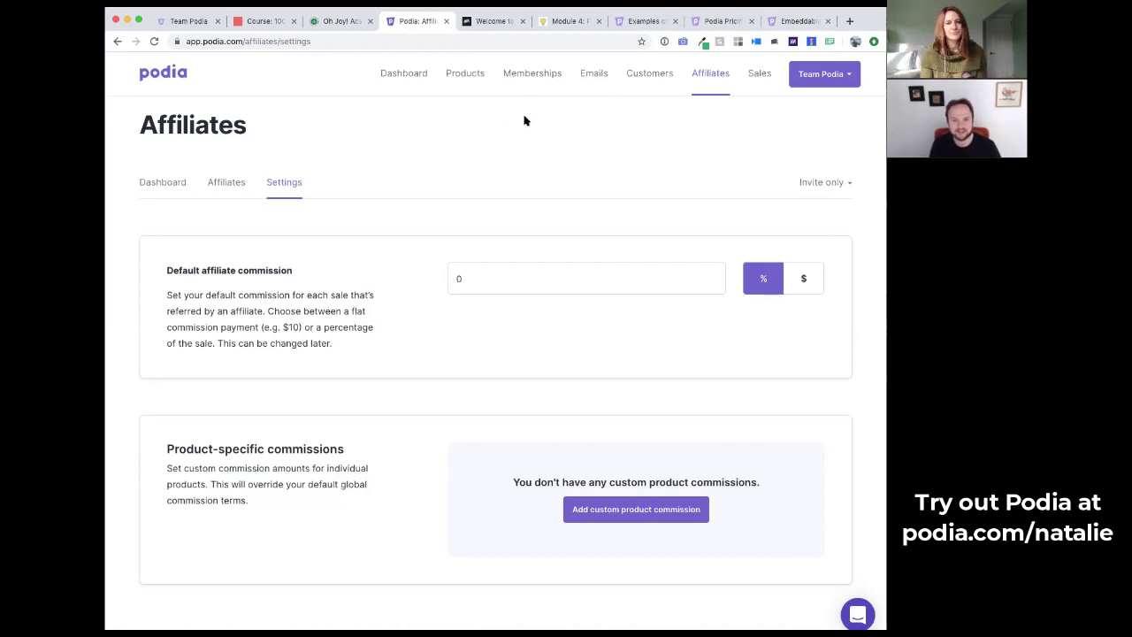
# - Open the memberships section and look through The Podia Community's posts
pyautogui.click(533, 77)
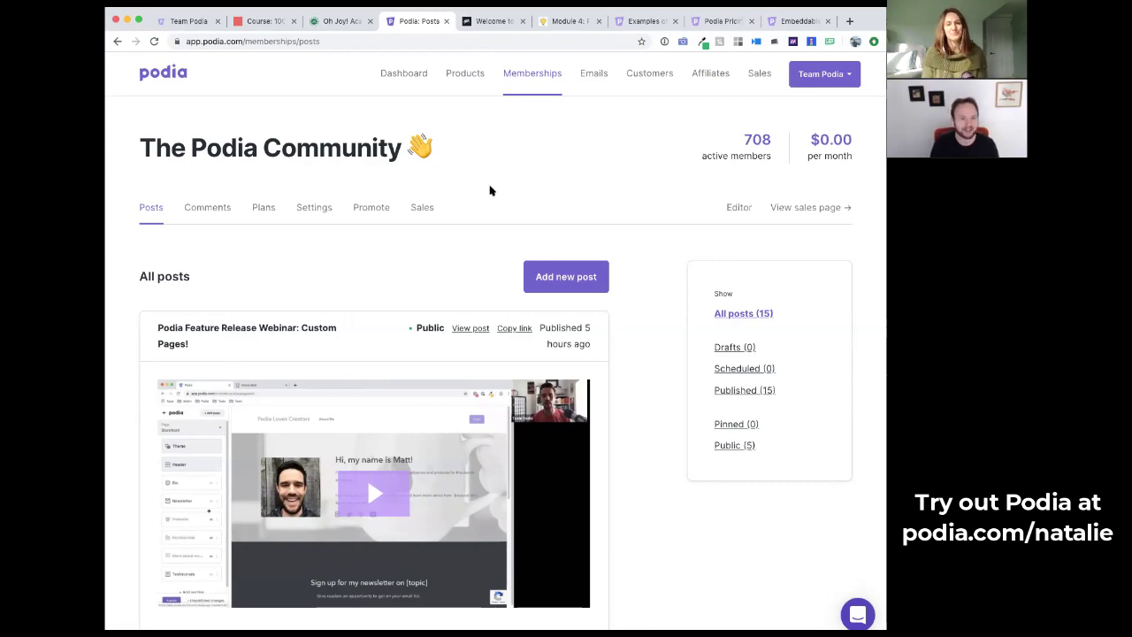
pyautogui.scroll(-1, 416, 273)
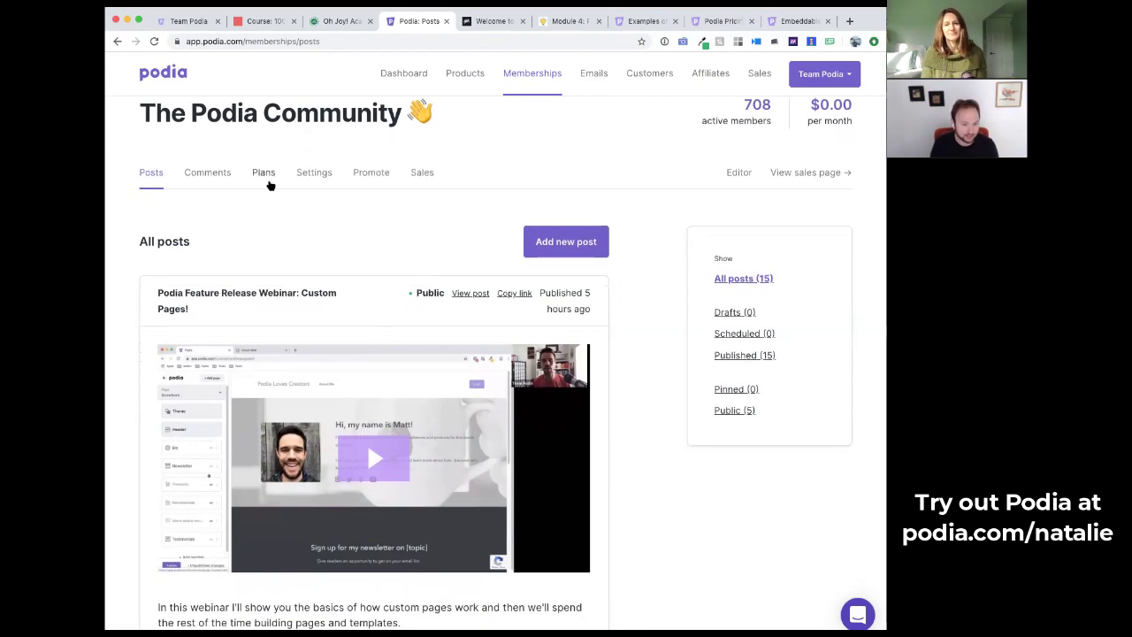
pyautogui.scroll(-3, 271, 181)
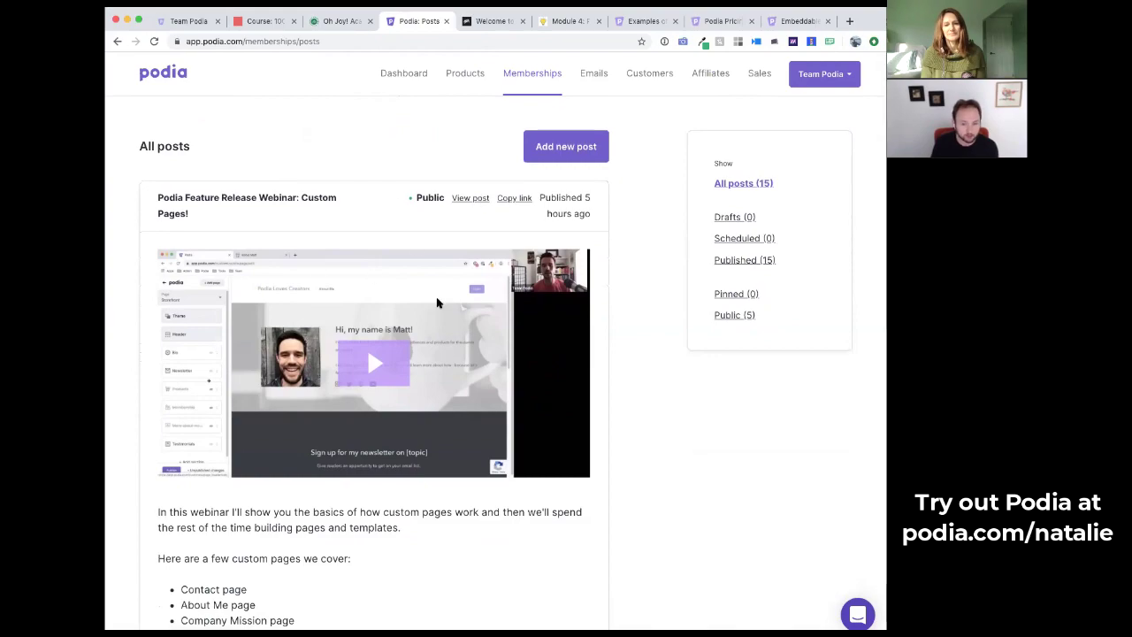
pyautogui.scroll(-3, 350, 229)
pyautogui.scroll(-7, 349, 228)
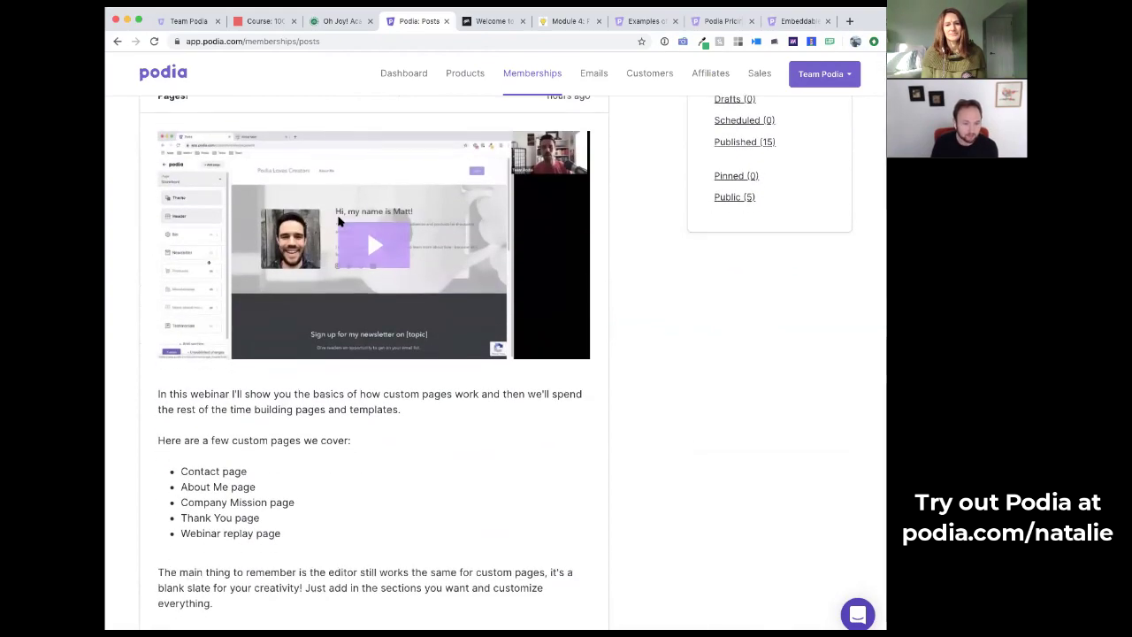
pyautogui.scroll(5, 349, 228)
pyautogui.scroll(-2, 352, 227)
pyautogui.scroll(-5, 352, 227)
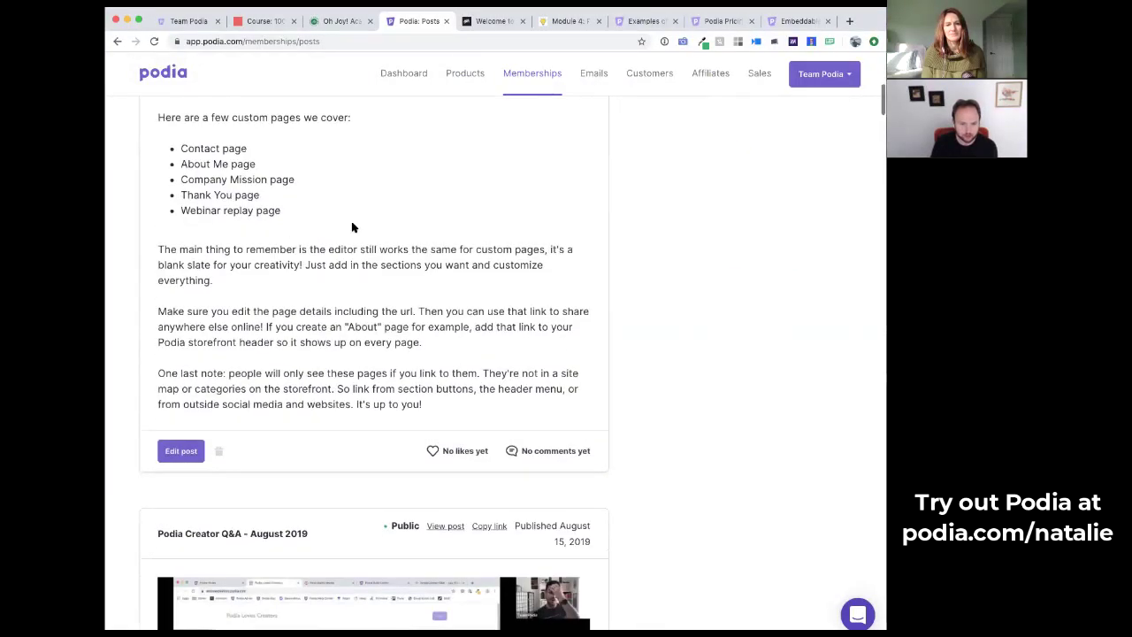
pyautogui.scroll(12, 354, 228)
pyautogui.scroll(4, 339, 376)
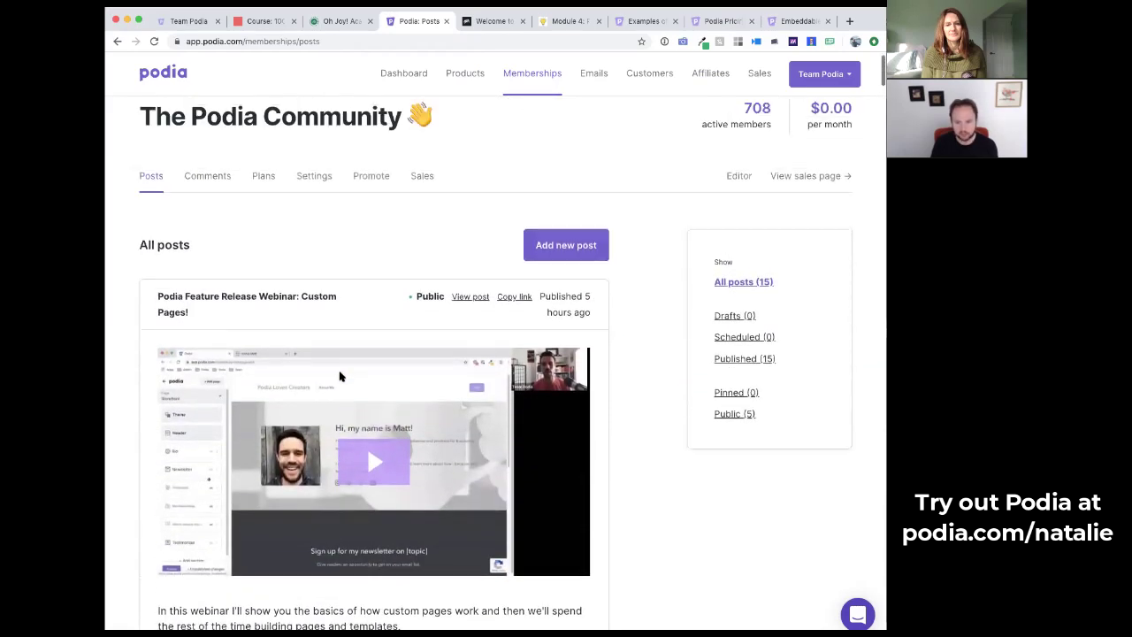
# - View The Podia Community's membership plans and open the form for a new plan
pyautogui.click(267, 190)
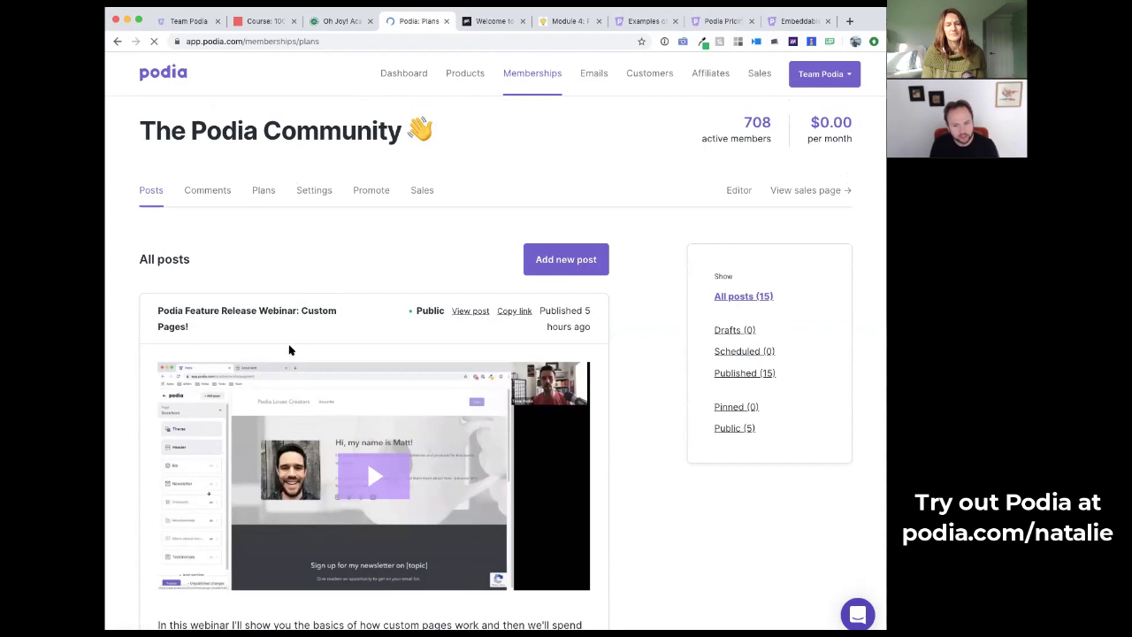
pyautogui.scroll(-1, 381, 273)
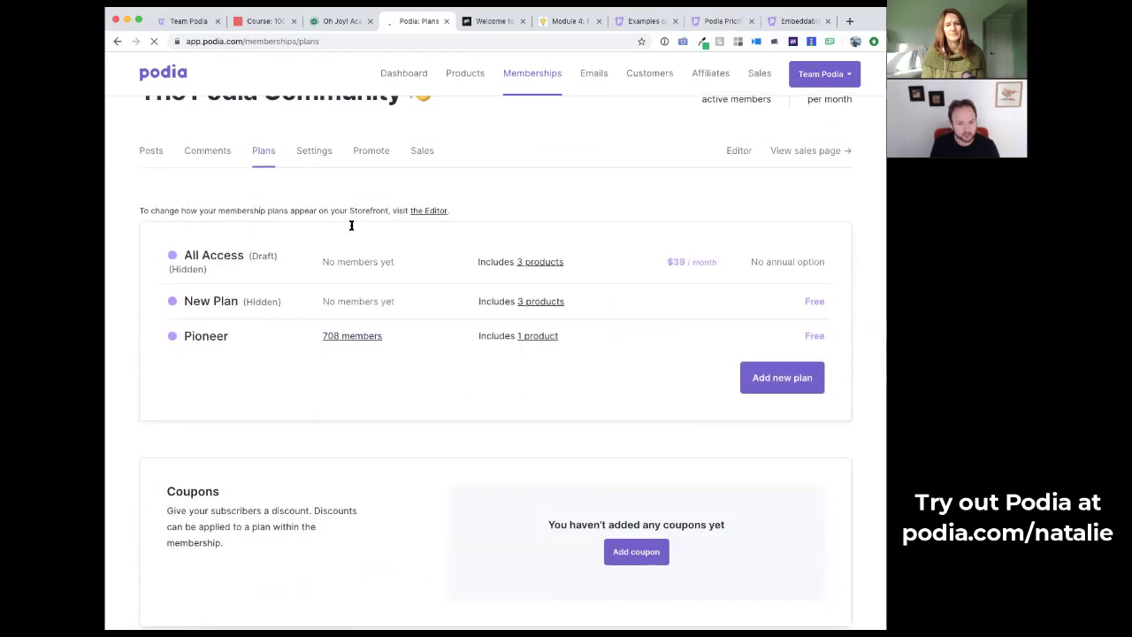
pyautogui.click(773, 377)
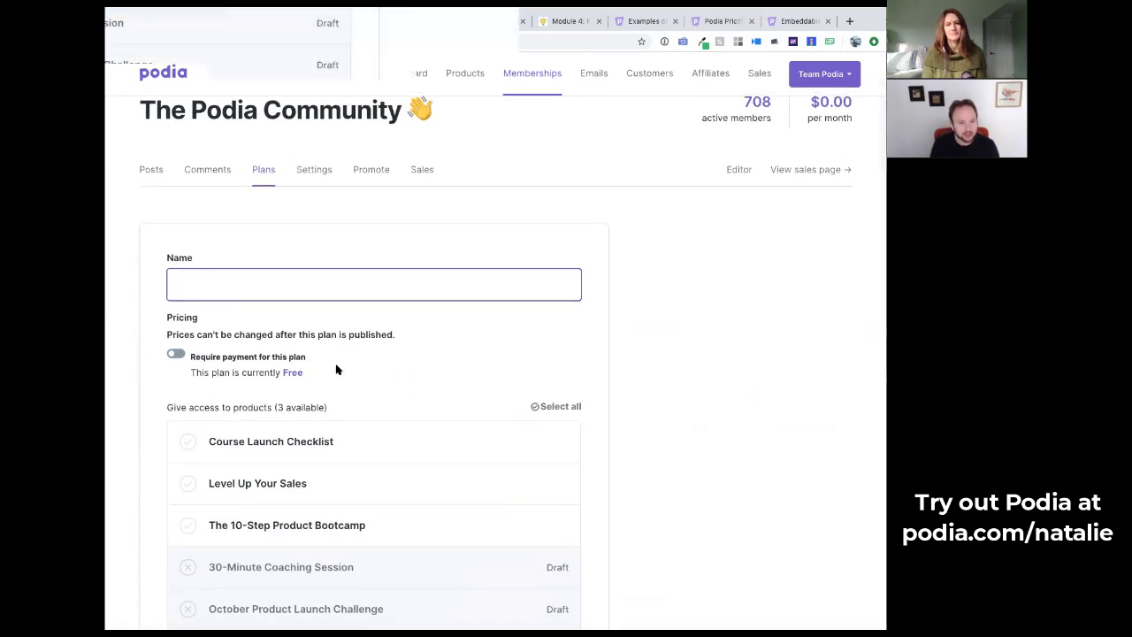
pyautogui.scroll(-1, 336, 370)
pyautogui.scroll(-3, 336, 370)
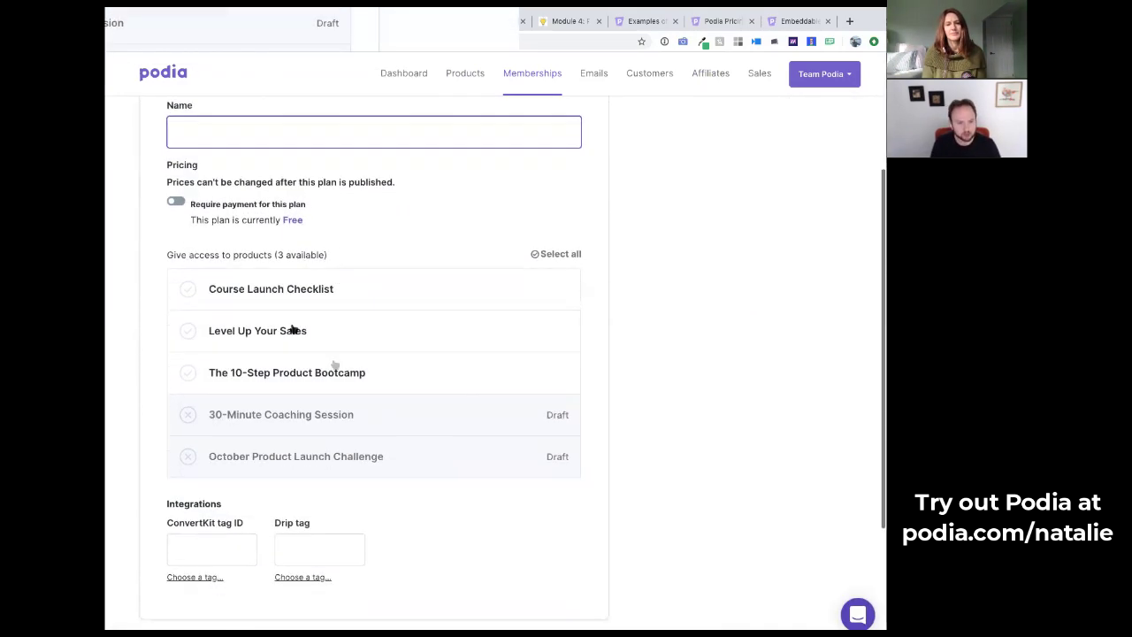
# - Try giving the new plan access to Course Launch Checklist and Level Up Your Sales, and clear the product selections
pyautogui.click(190, 288)
pyautogui.click(225, 337)
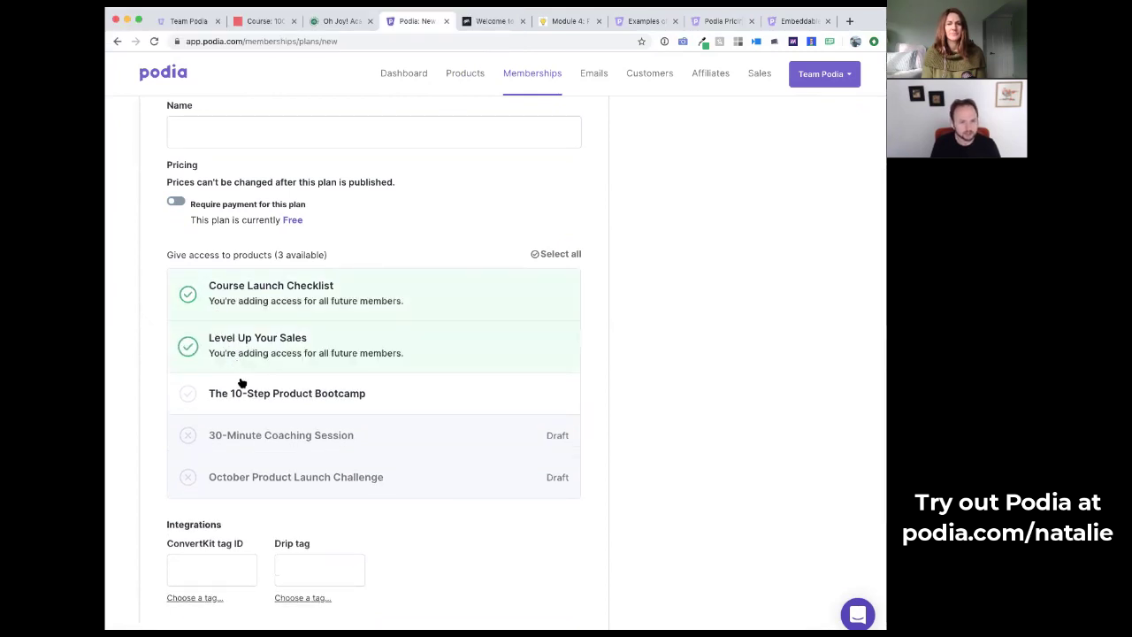
pyautogui.click(241, 381)
pyautogui.click(242, 380)
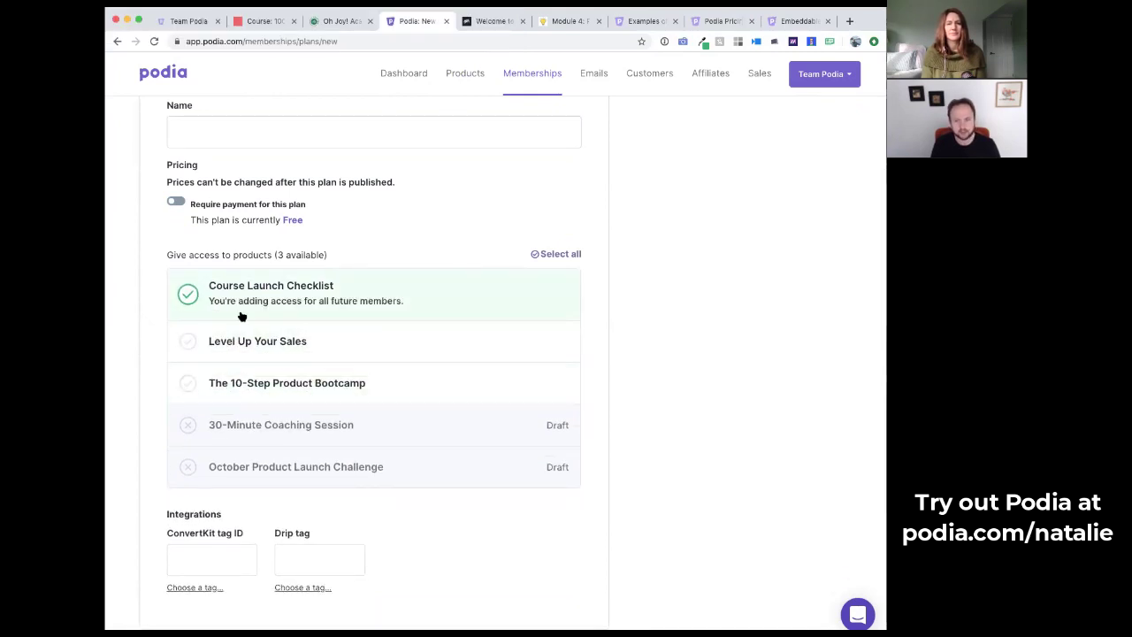
pyautogui.click(244, 312)
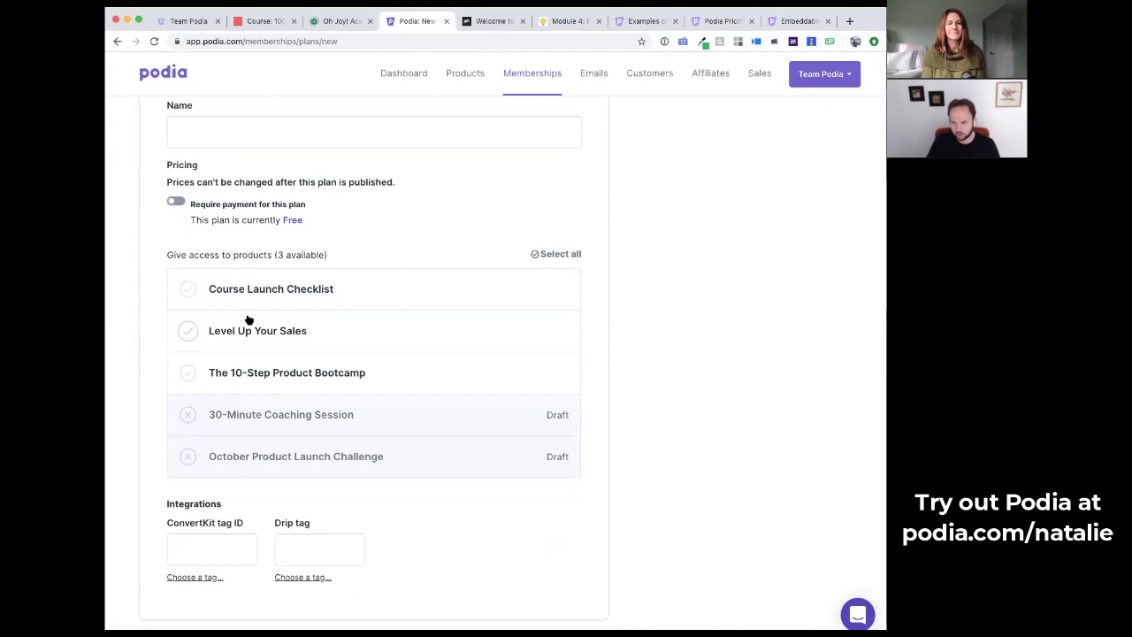
pyautogui.scroll(-1, 254, 386)
pyautogui.scroll(3, 254, 386)
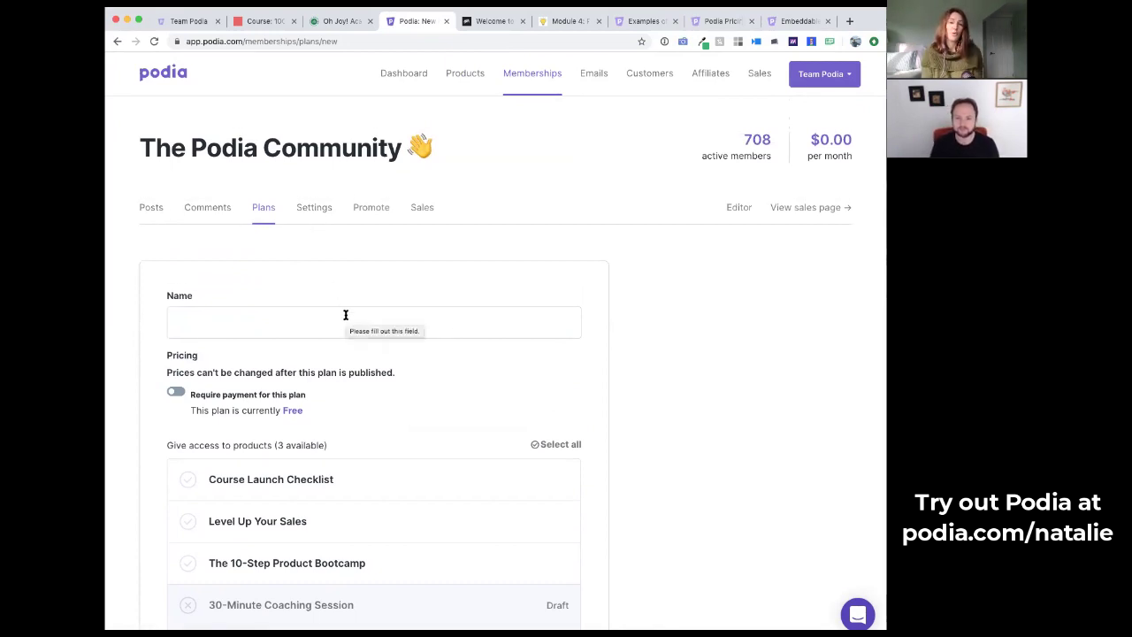
# - Open the membership's settings and review its name, Facebook, Slack and Palapa link fields
pyautogui.scroll(-1, 345, 315)
pyautogui.scroll(-1, 345, 315)
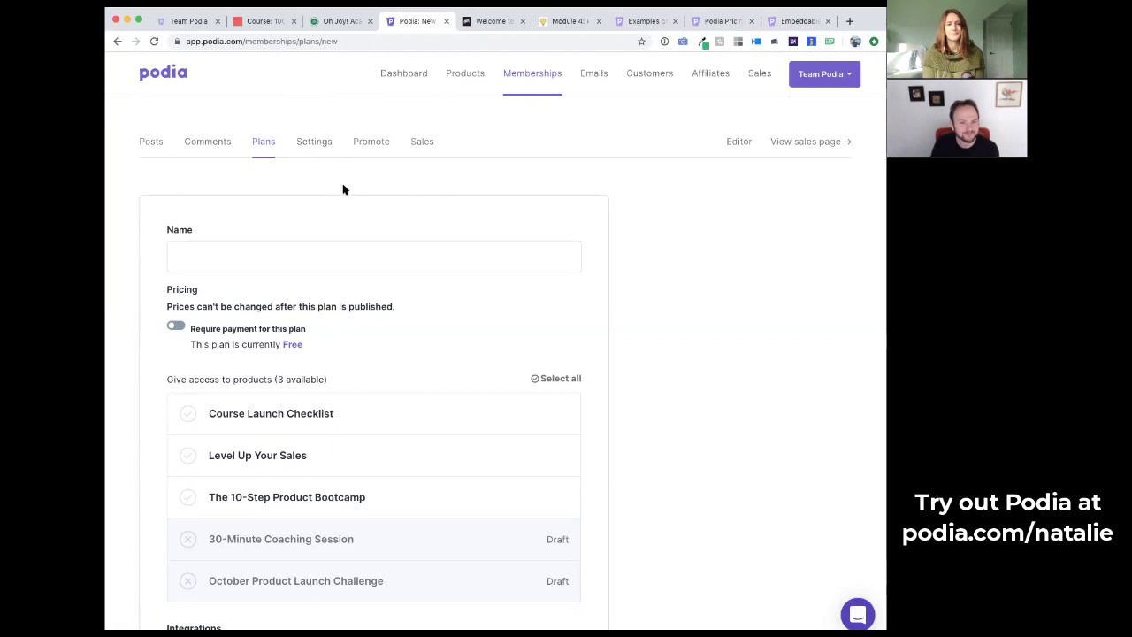
pyautogui.click(305, 143)
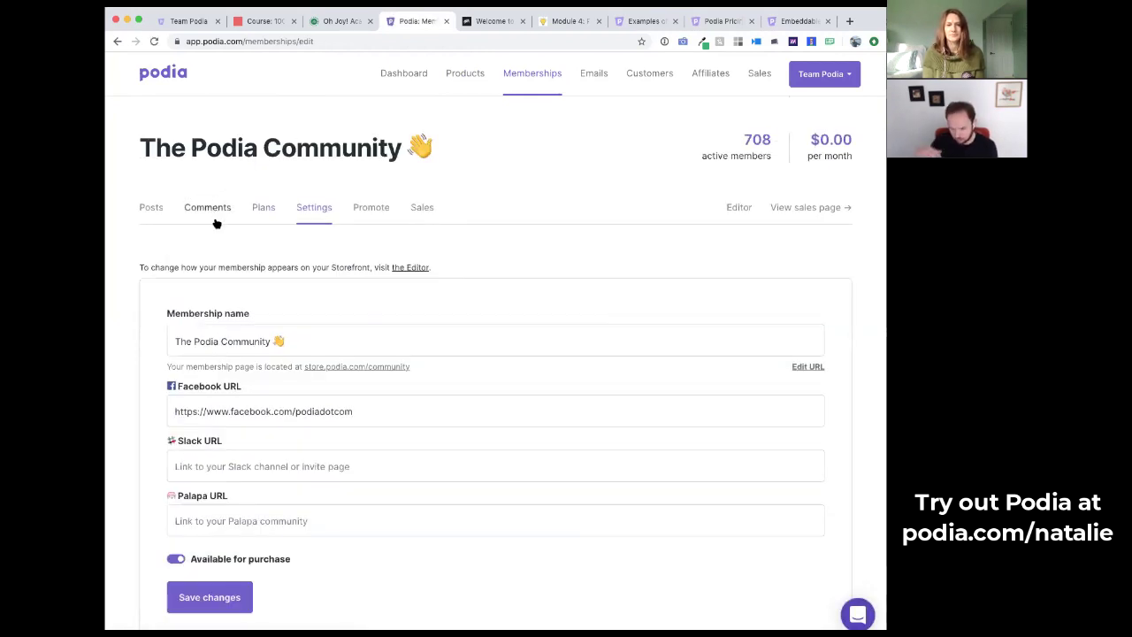
pyautogui.scroll(-2, 217, 223)
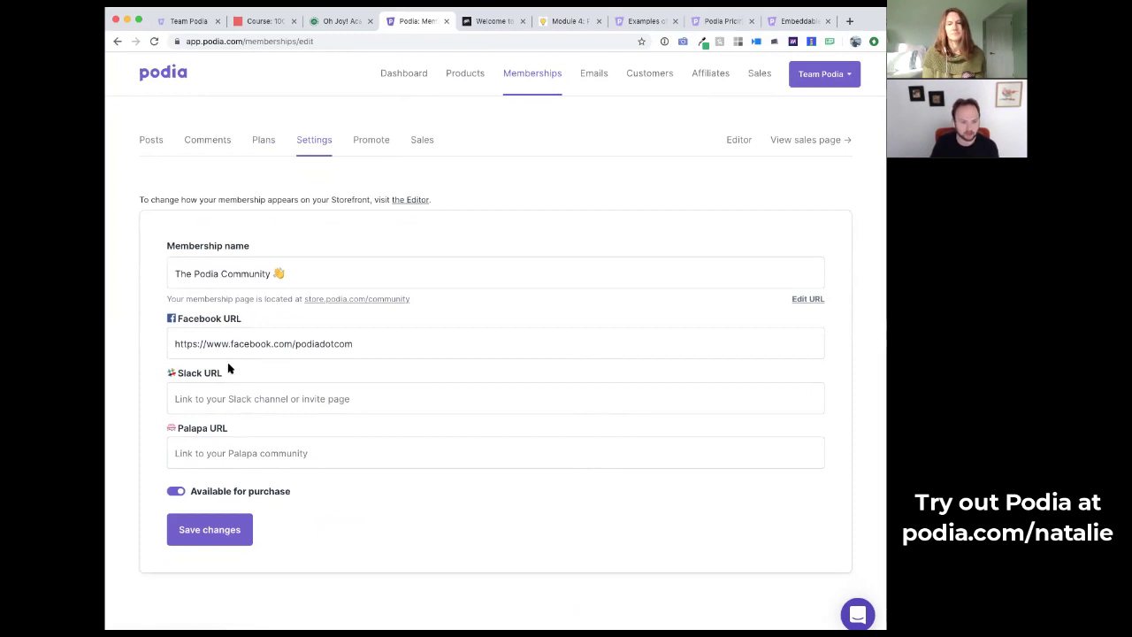
# - Return to the membership posts, open the Podia Feature Release Webinar: Custom Pages! post for editing, and view its access options
pyautogui.click(146, 140)
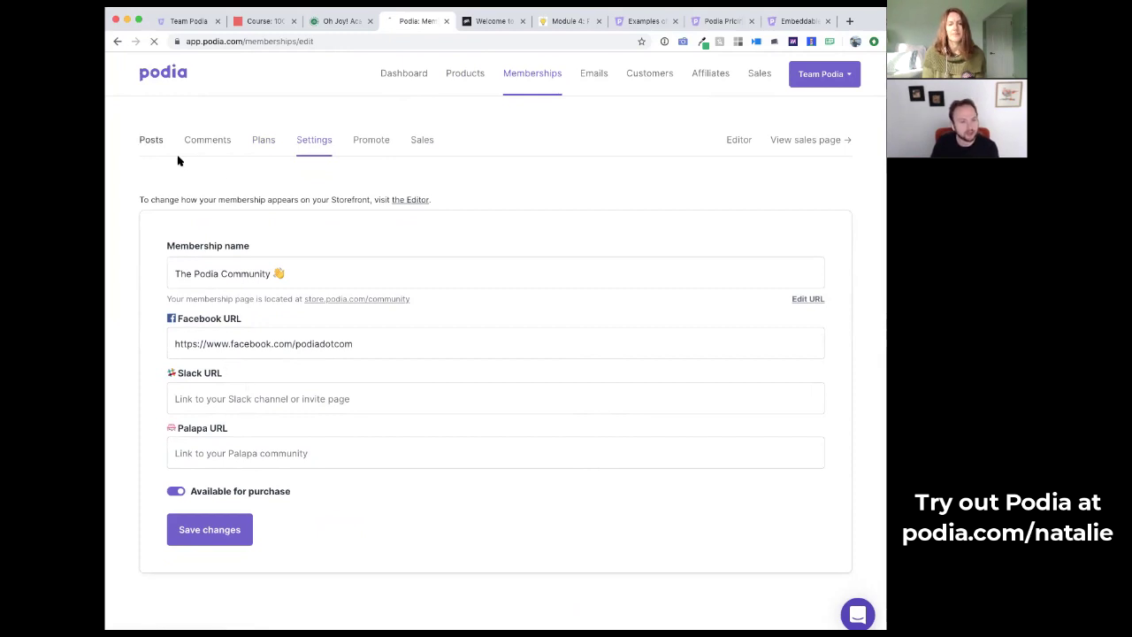
pyautogui.scroll(-3, 309, 330)
pyautogui.scroll(-5, 309, 330)
pyautogui.scroll(10, 307, 328)
pyautogui.scroll(-10, 307, 327)
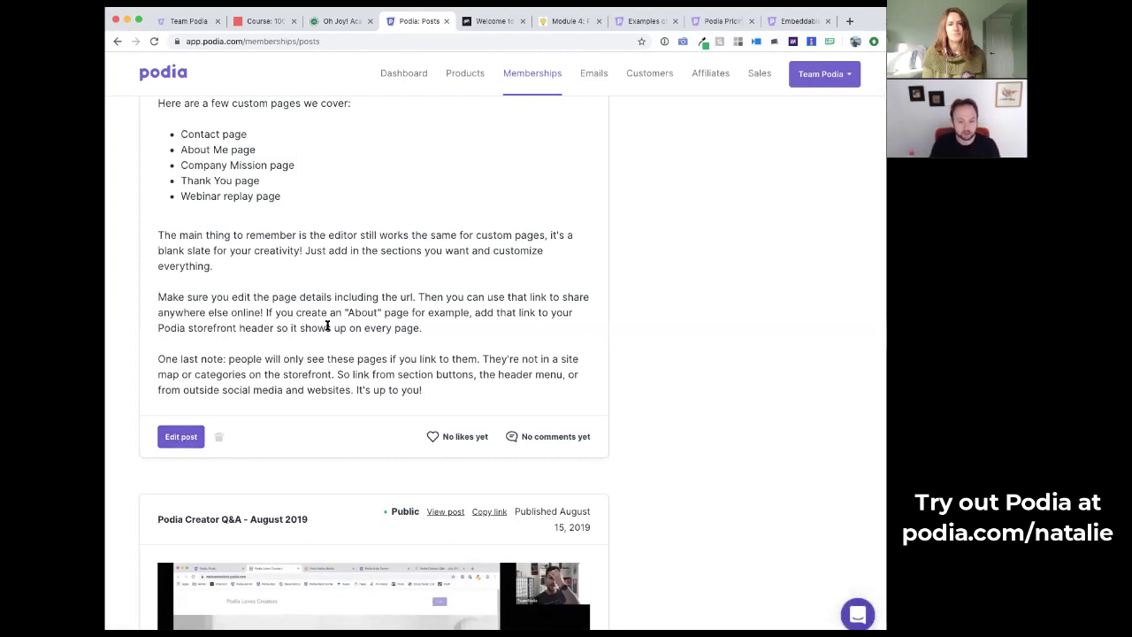
pyautogui.click(181, 436)
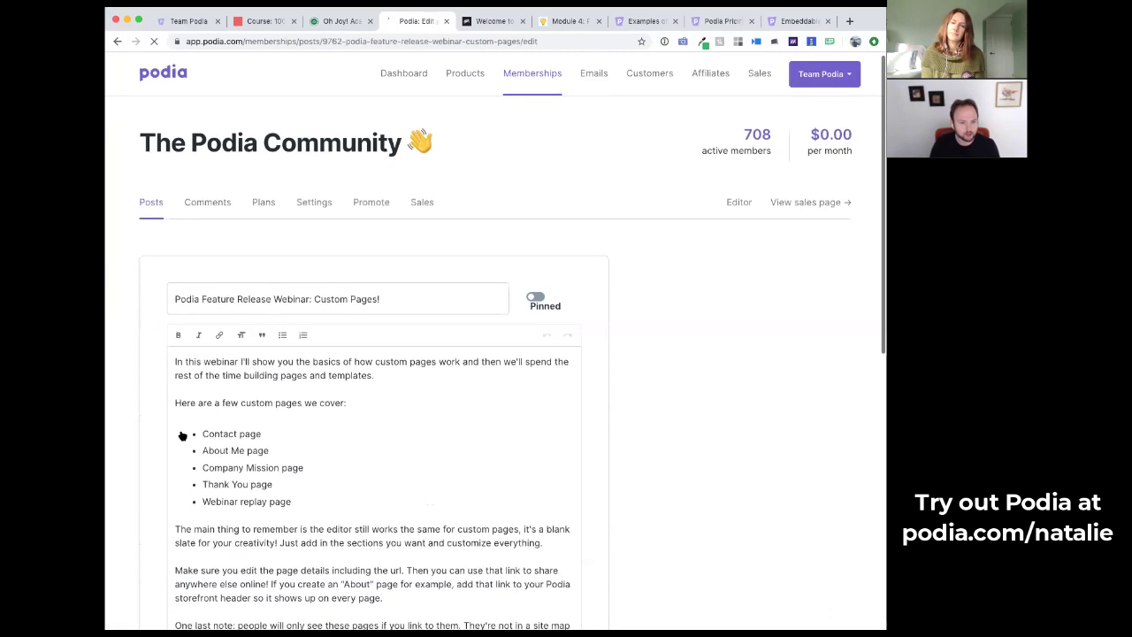
pyautogui.scroll(-5, 162, 440)
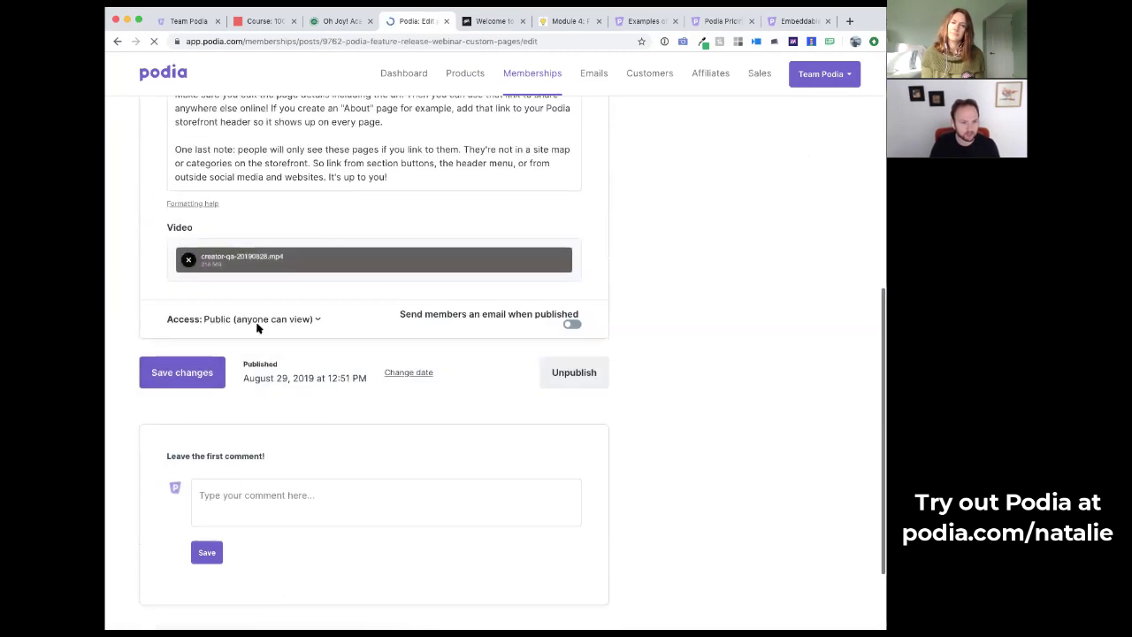
pyautogui.scroll(-2, 250, 430)
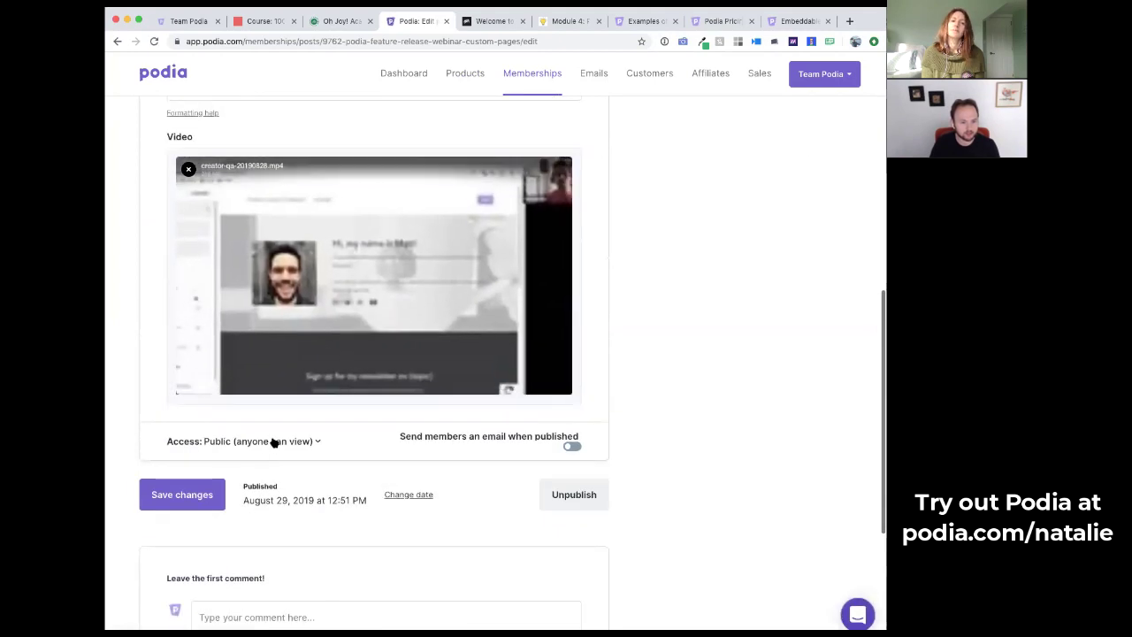
pyautogui.click(274, 441)
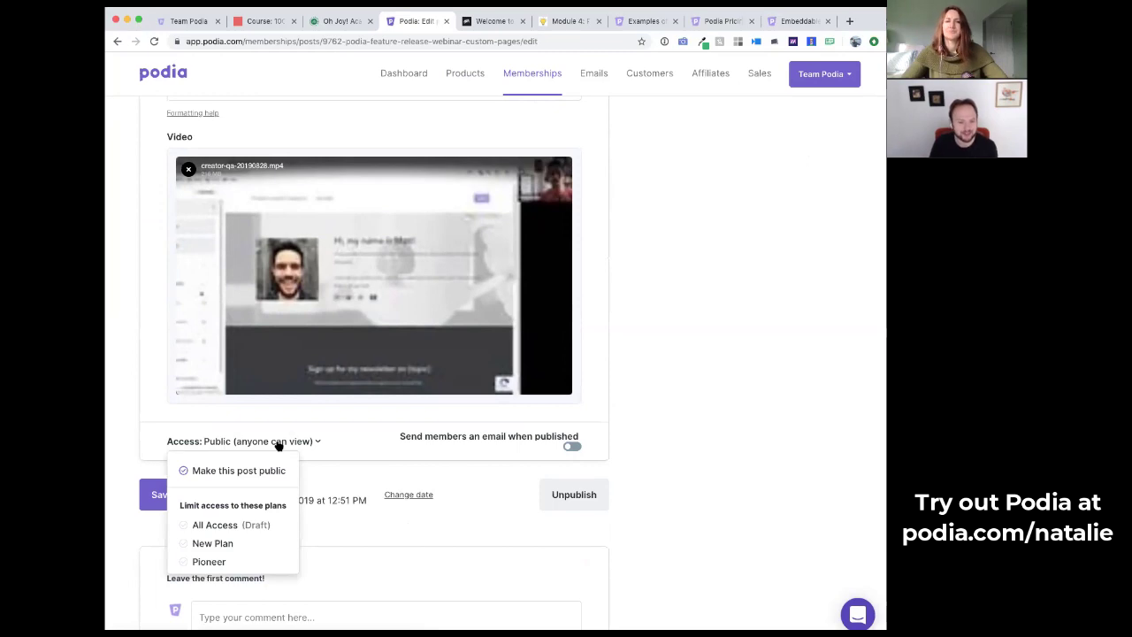
pyautogui.scroll(10, 279, 442)
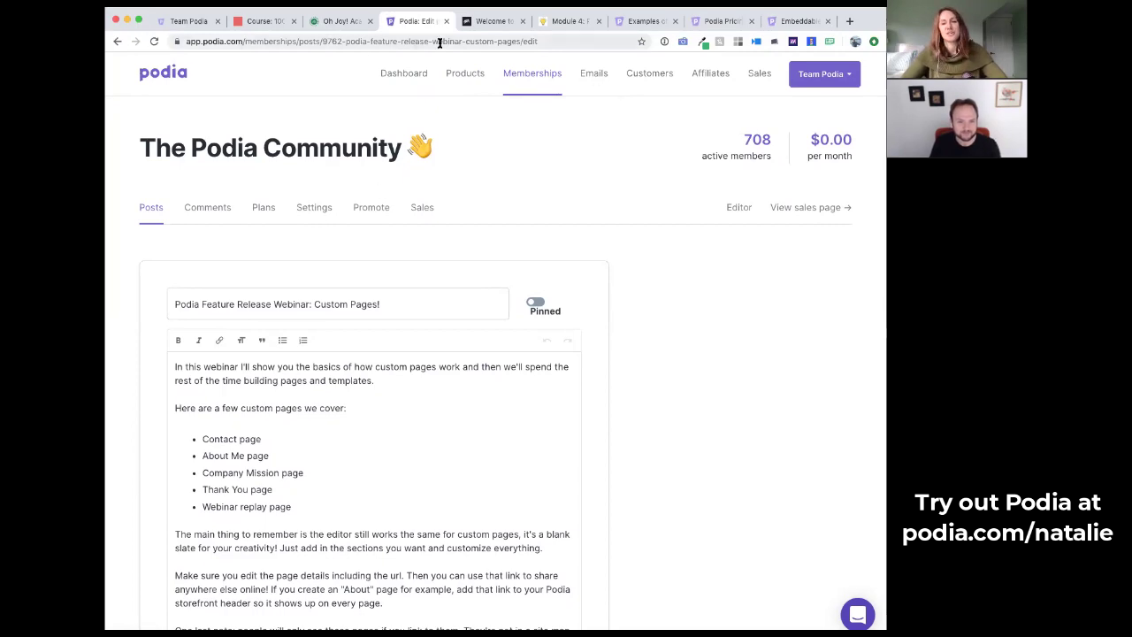
# - Switch to the Team Podia storefront, open The Podia Community membership page and look through its overview and posts
pyautogui.click(183, 21)
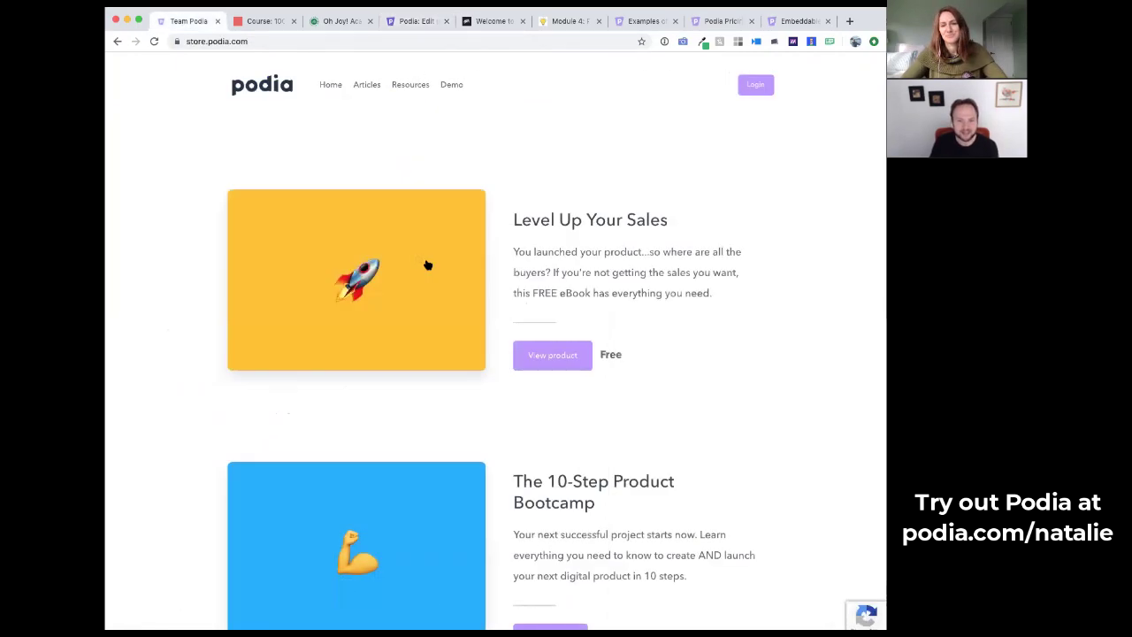
pyautogui.scroll(-15, 530, 372)
pyautogui.click(673, 149)
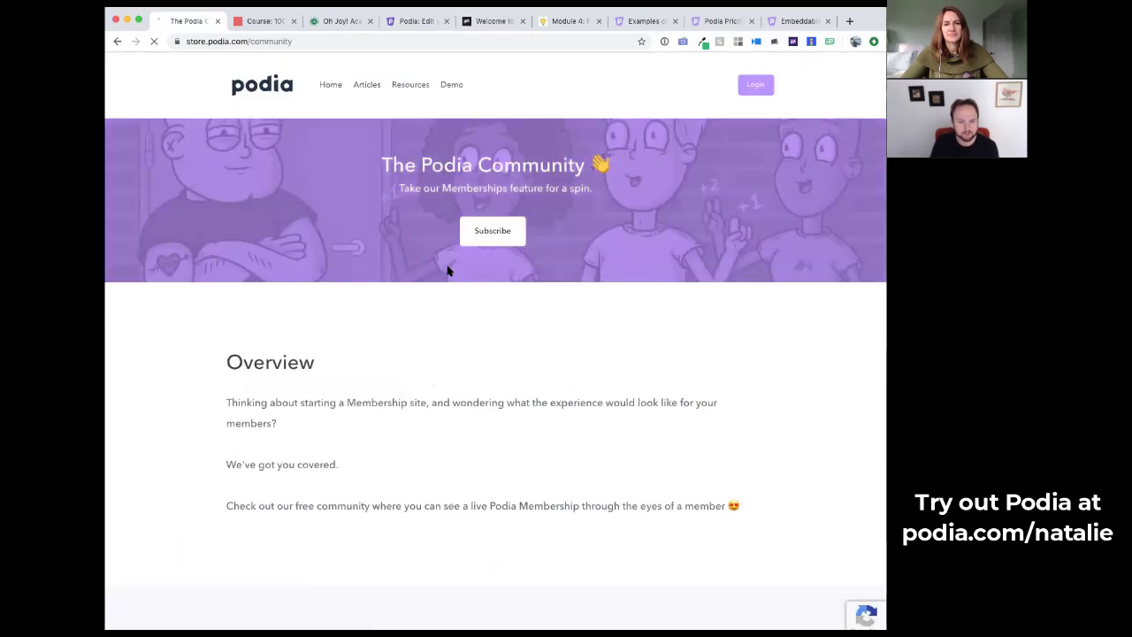
pyautogui.scroll(-6, 448, 271)
pyautogui.scroll(-10, 448, 271)
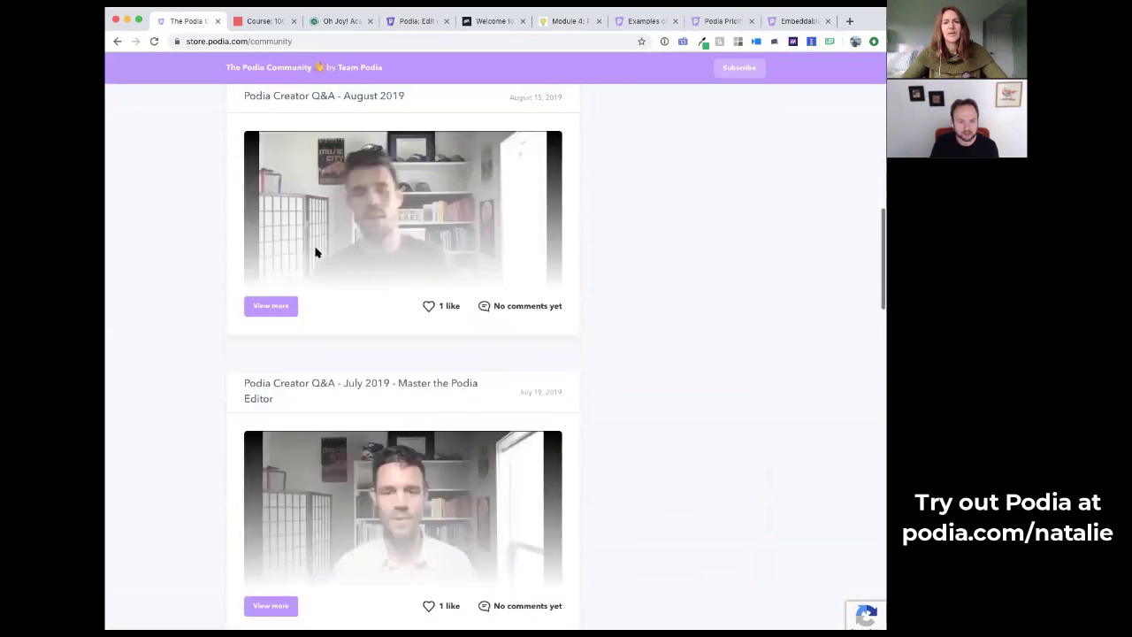
pyautogui.scroll(-5, 416, 279)
# - Open the community's full post feed, load more posts and browse it
pyautogui.click(404, 288)
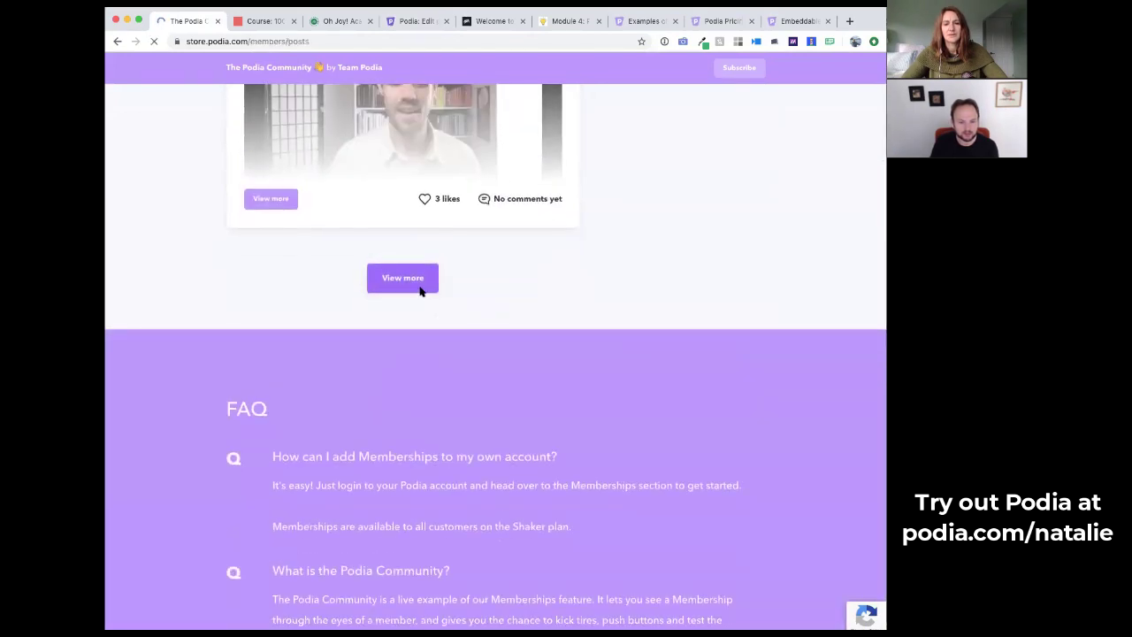
pyautogui.scroll(-5, 448, 307)
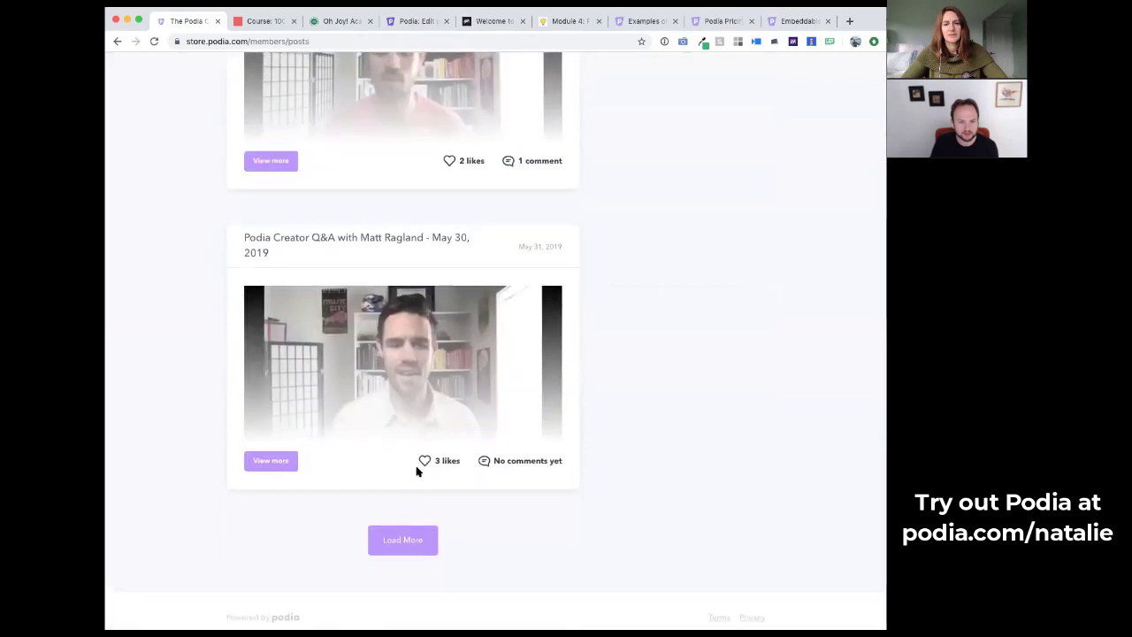
pyautogui.click(394, 536)
pyautogui.scroll(-4, 442, 535)
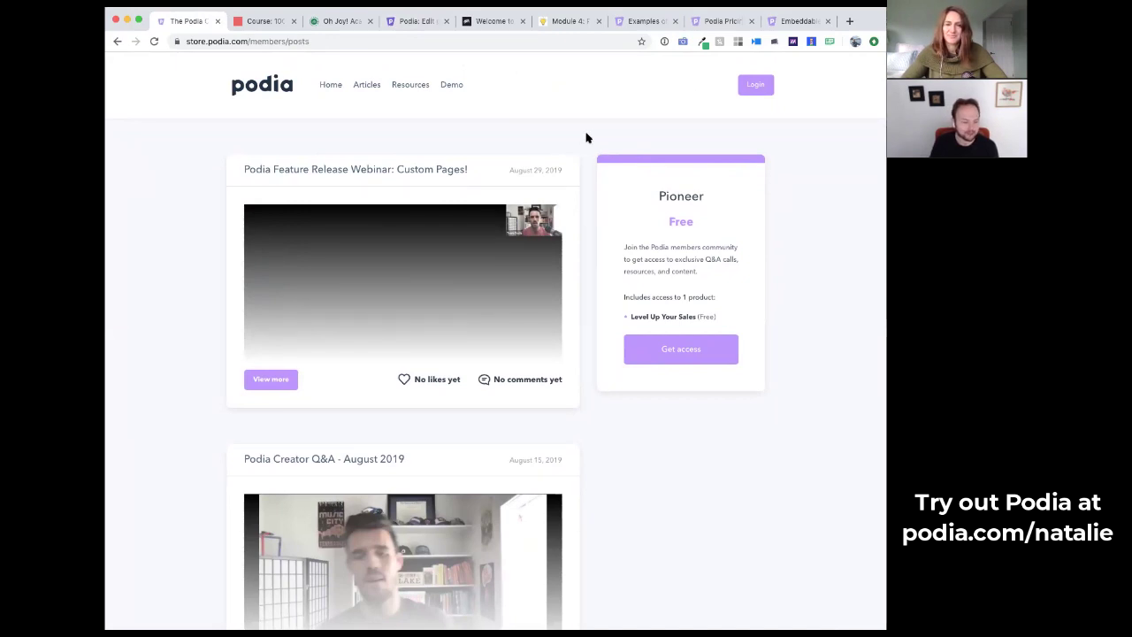
# - Switch to Podia's pricing page and compare the monthly and annual prices of the Mover and Shaker plans
pyautogui.click(715, 21)
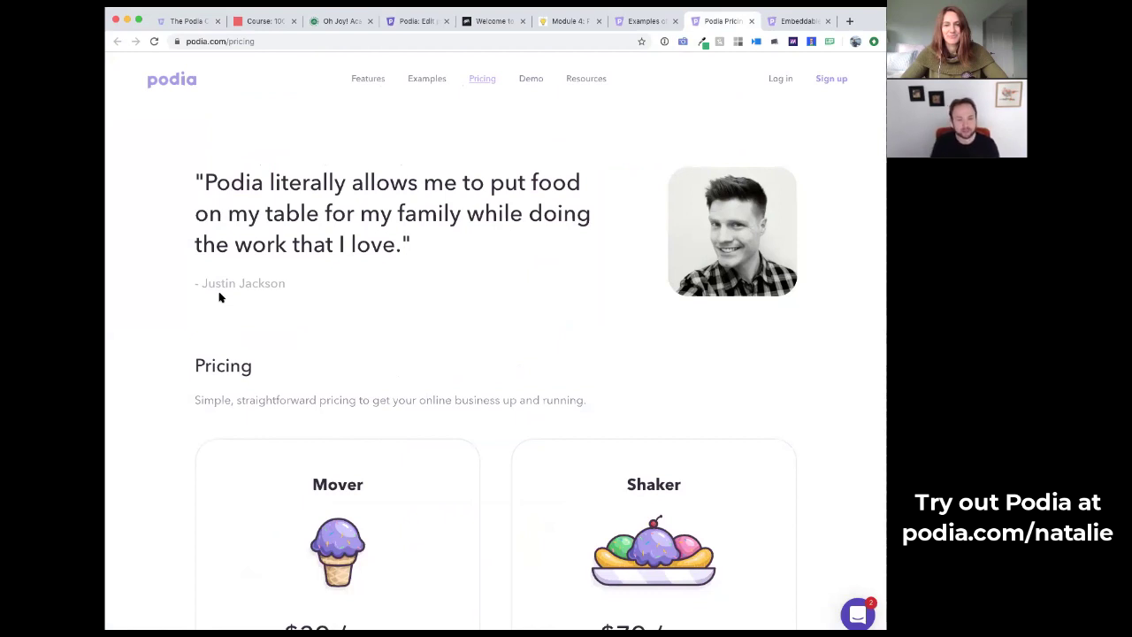
pyautogui.scroll(-1, 236, 305)
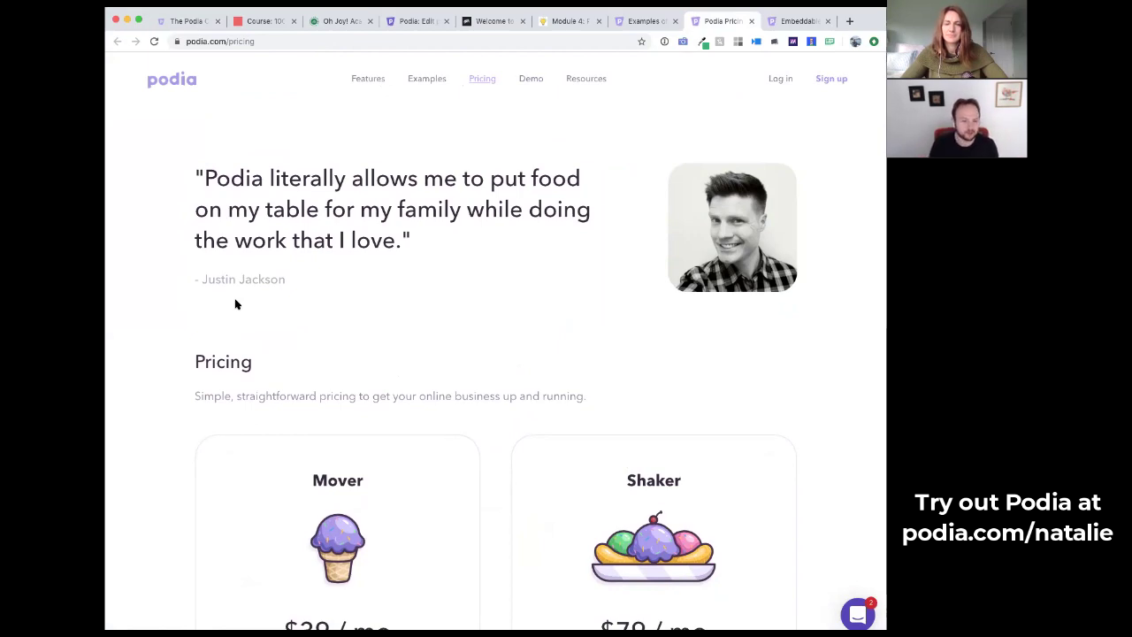
pyautogui.scroll(-5, 235, 304)
pyautogui.scroll(-1, 236, 305)
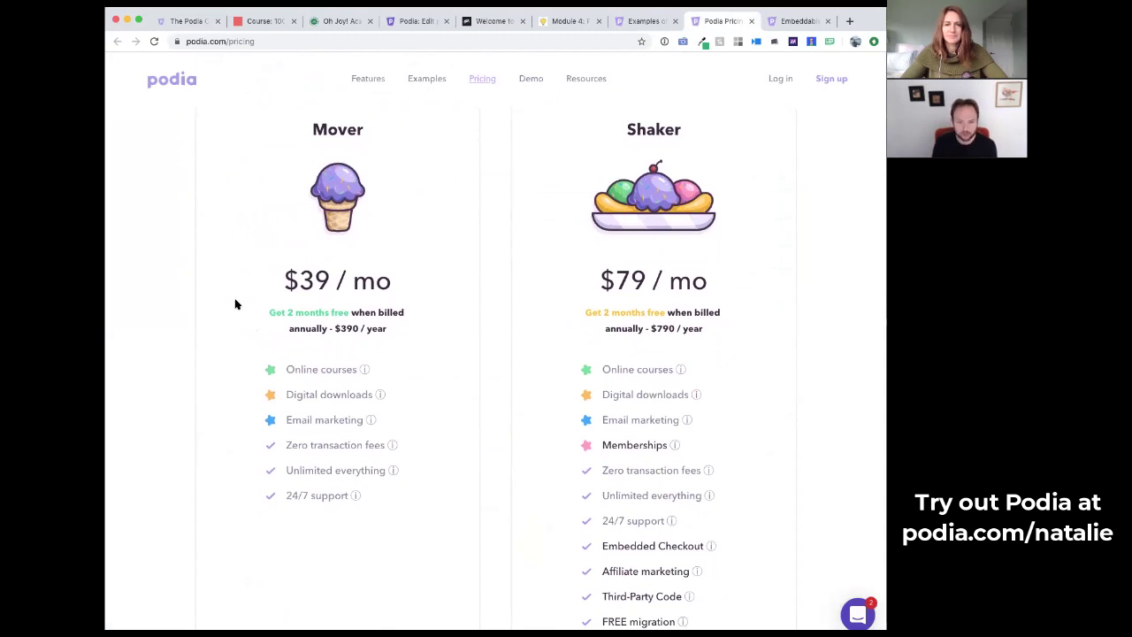
pyautogui.scroll(-2, 235, 304)
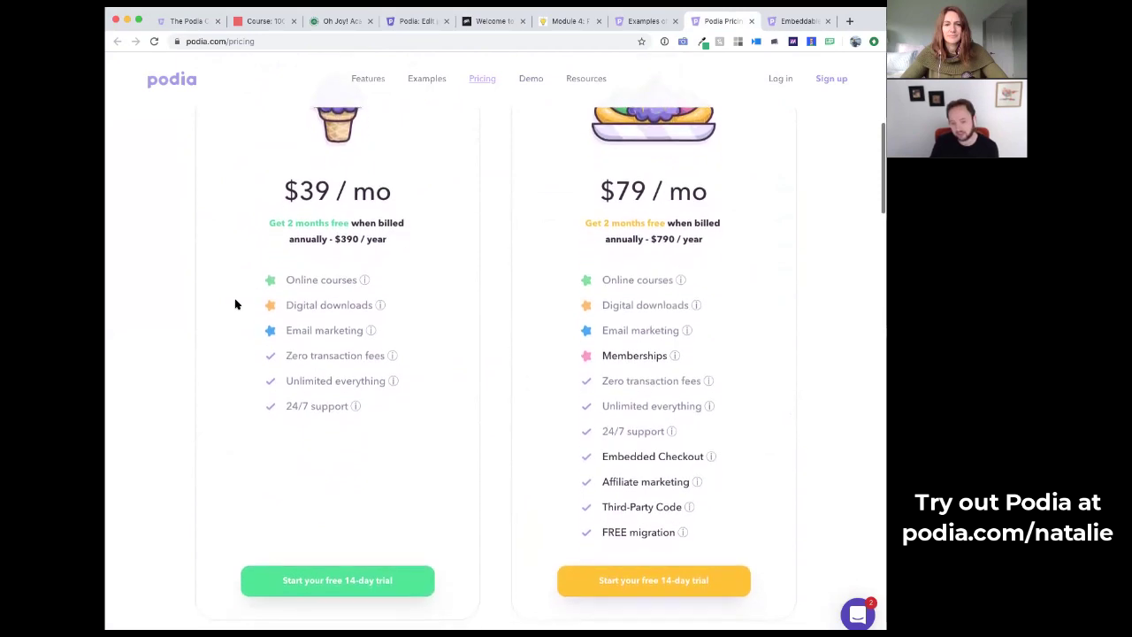
pyautogui.scroll(1, 235, 304)
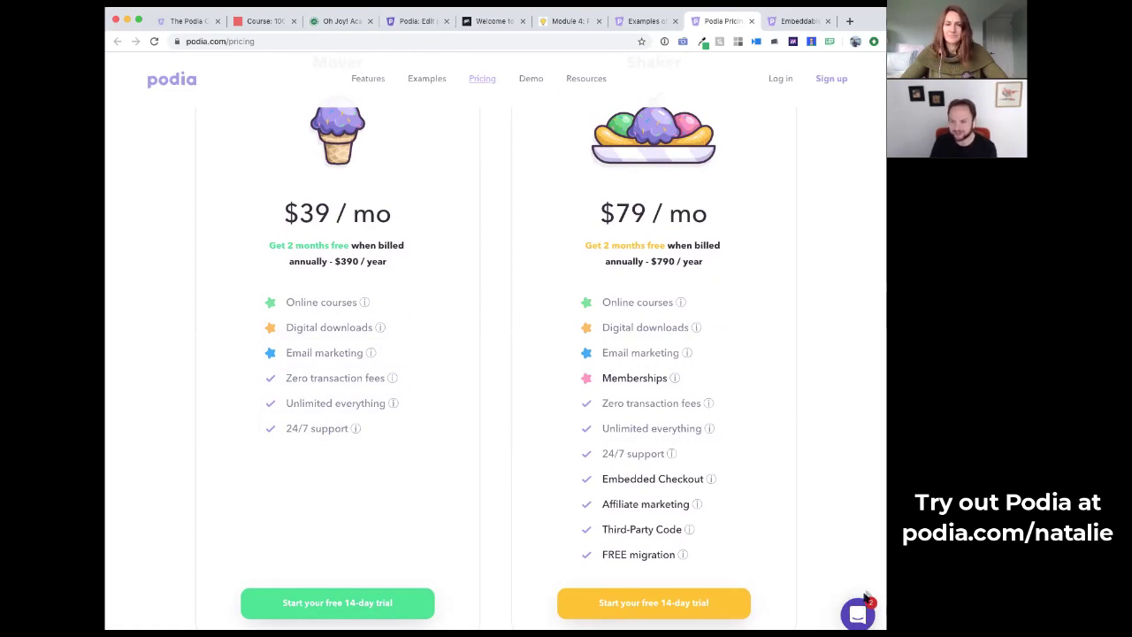
# - Examine the Shaker plan's extra features, including embedded checkout, affiliate marketing, third-party code and free migration
pyautogui.scroll(-1, 787, 291)
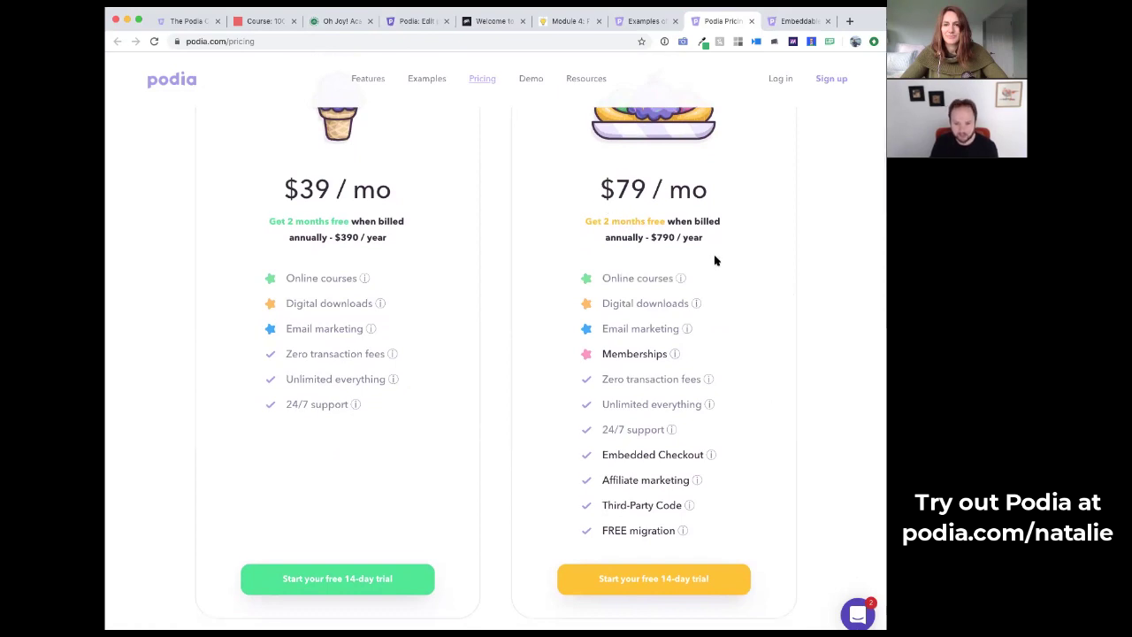
pyautogui.scroll(-1, 708, 292)
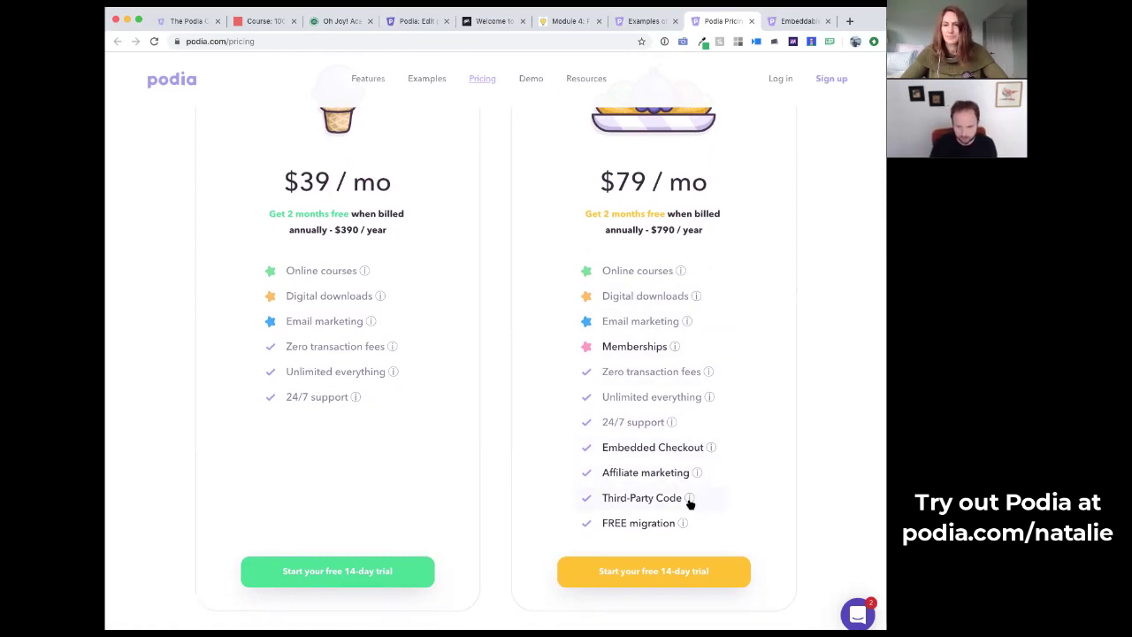
pyautogui.scroll(-1, 689, 501)
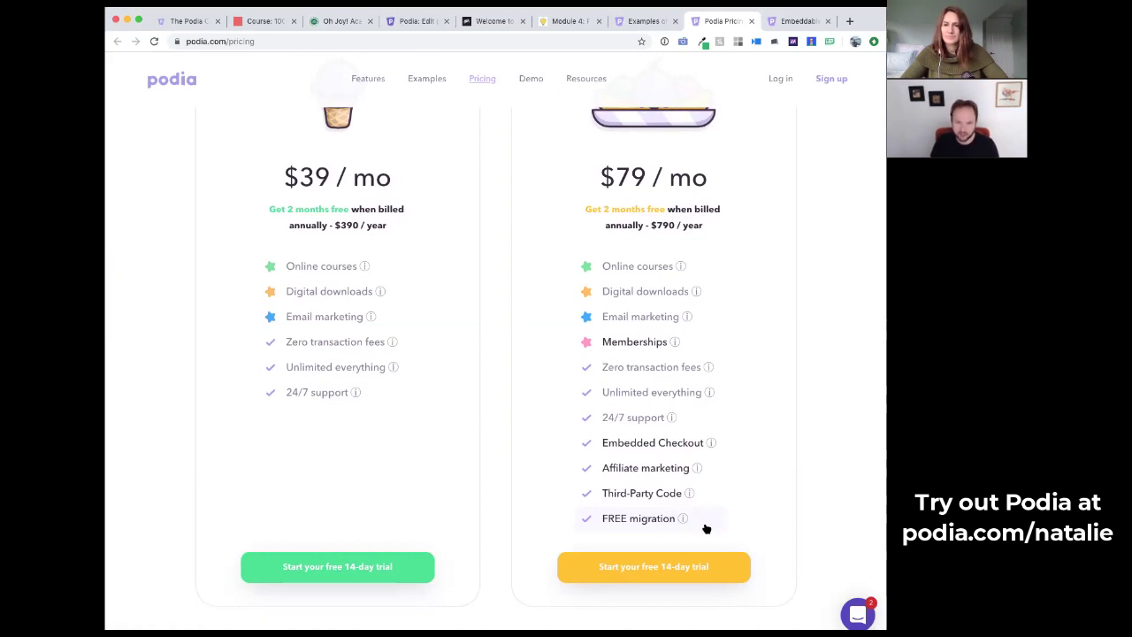
pyautogui.scroll(1, 706, 528)
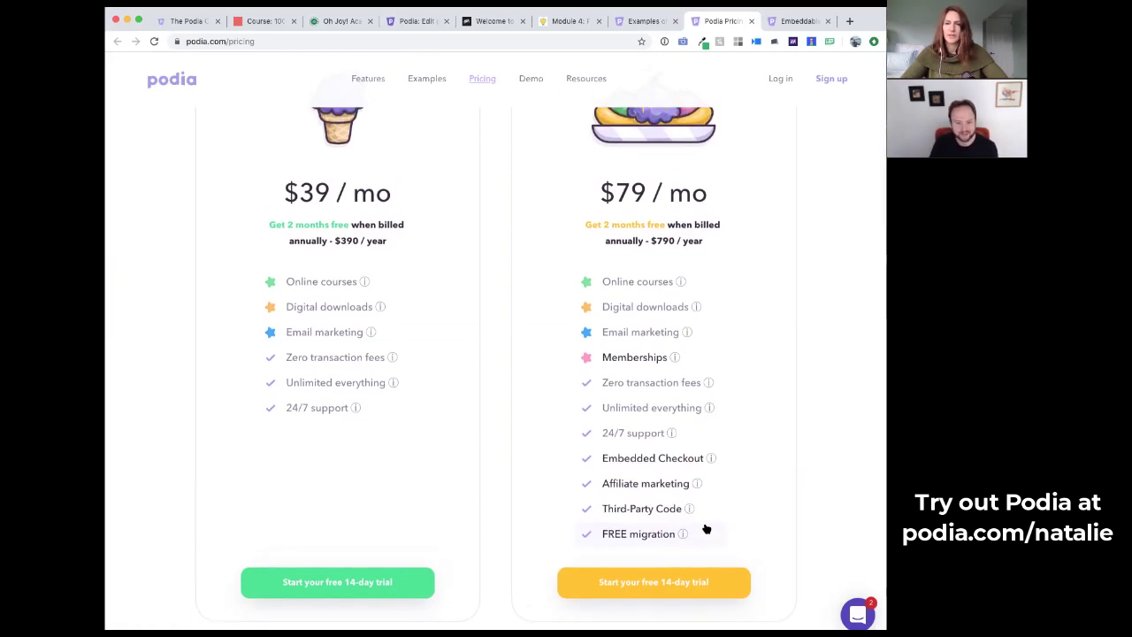
pyautogui.scroll(2, 764, 518)
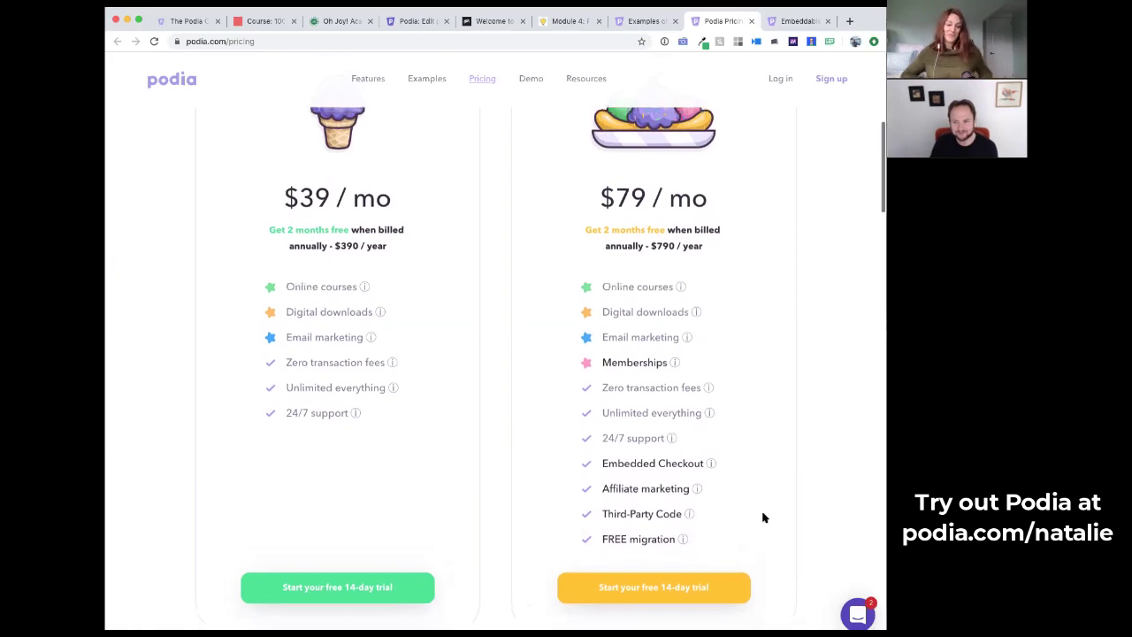
# - Go back to the plan headings and review the Mover and Shaker offers side by side
pyautogui.scroll(4, 765, 517)
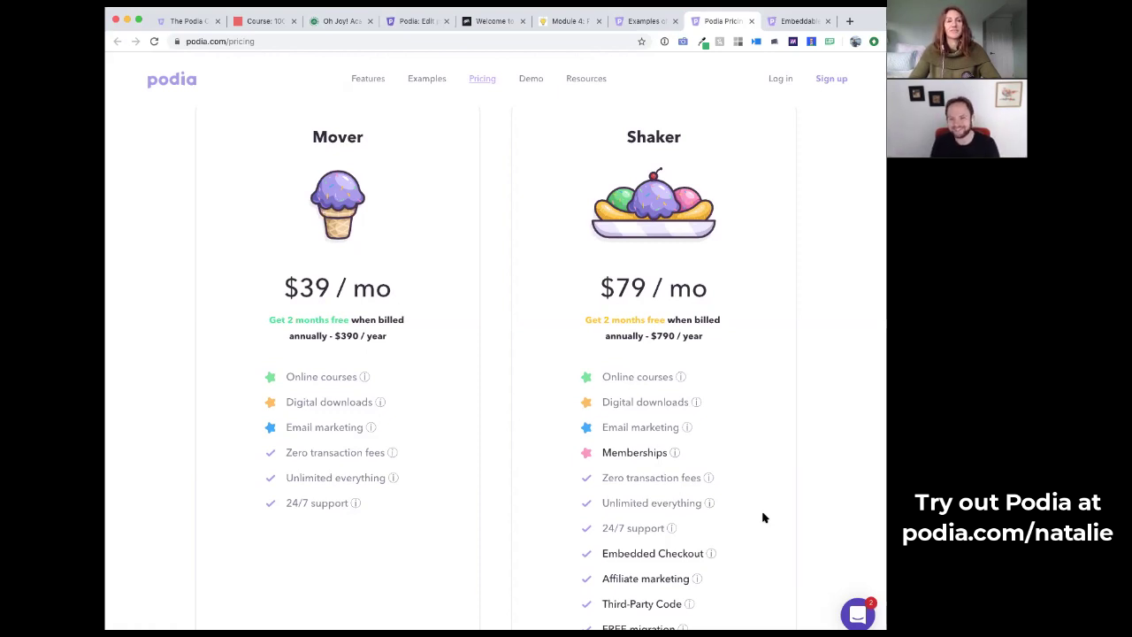
pyautogui.scroll(1, 764, 518)
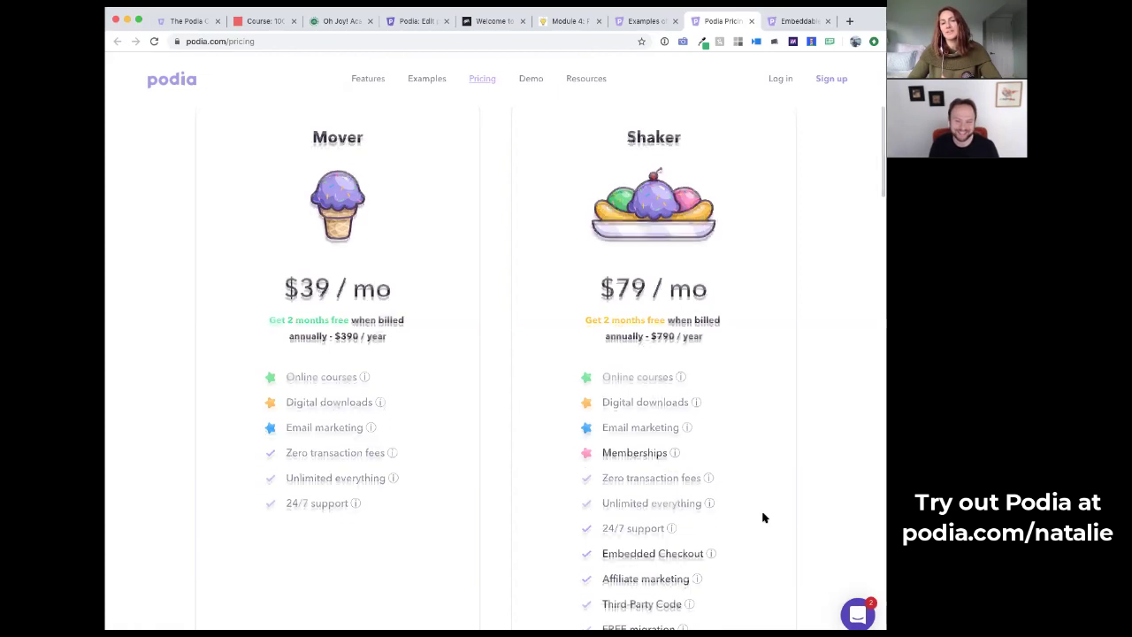
pyautogui.scroll(2, 764, 517)
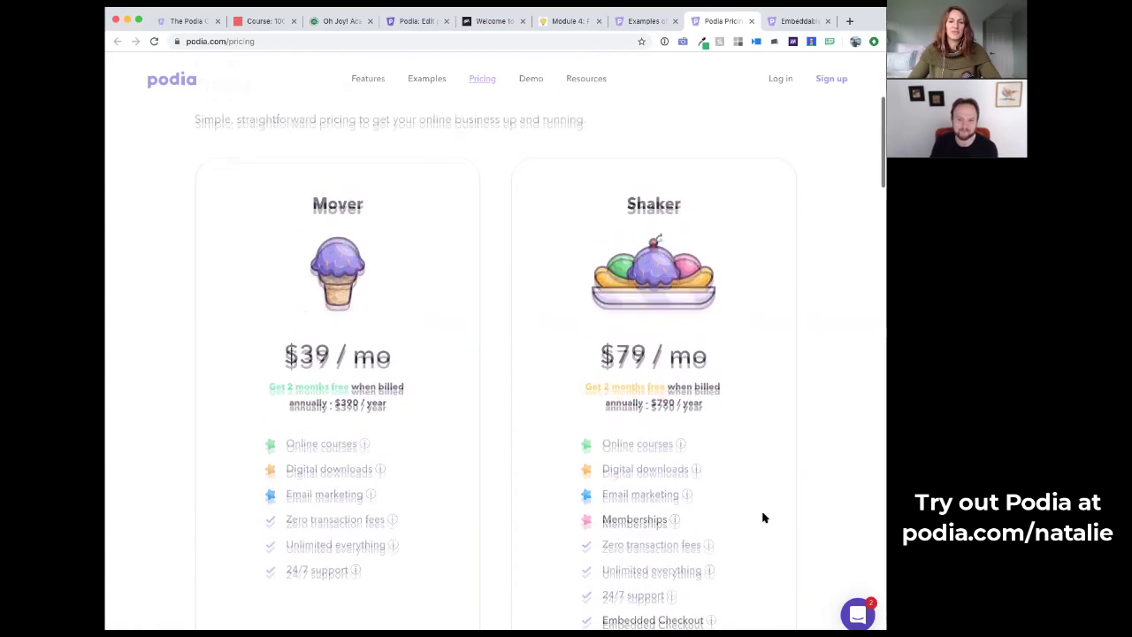
pyautogui.scroll(-2, 765, 518)
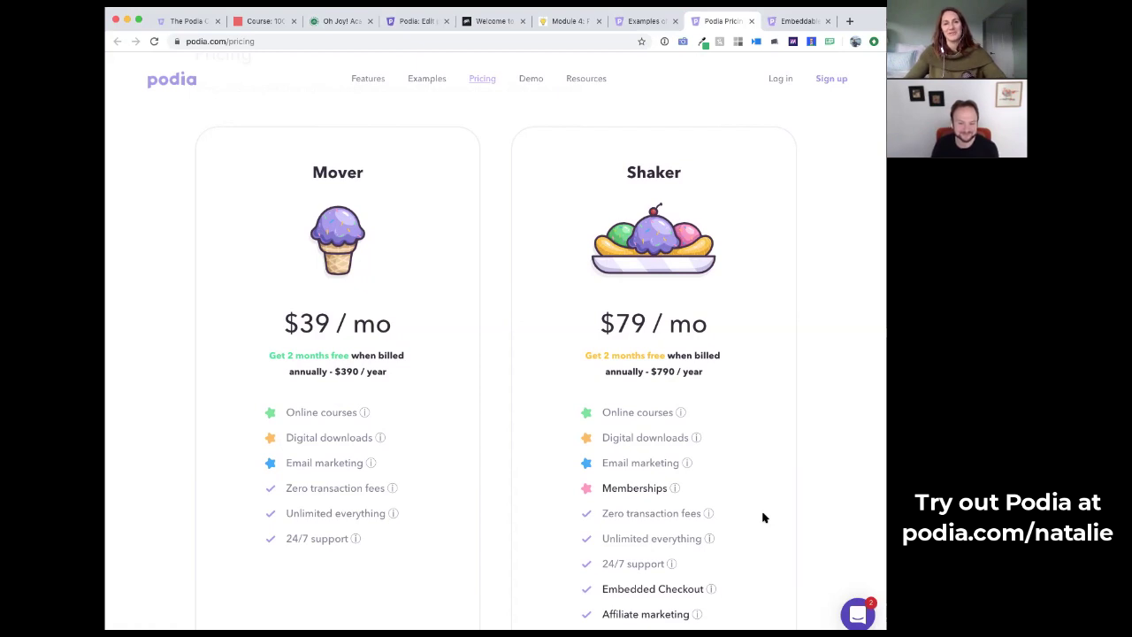
pyautogui.scroll(-1, 765, 518)
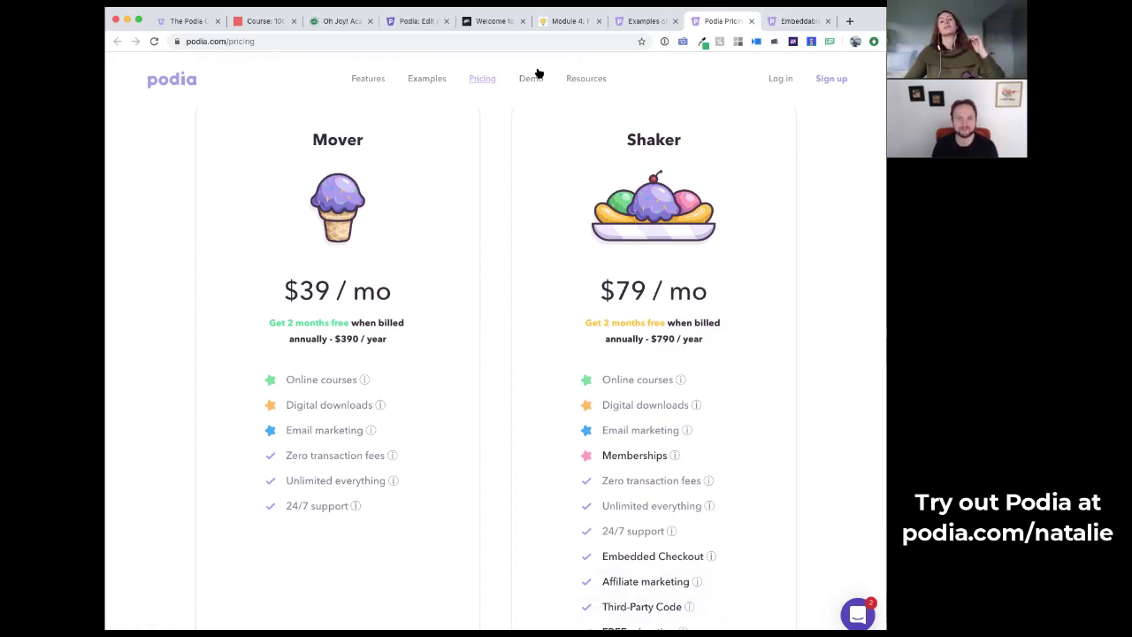
# - Return to The Podia Community membership editor, leave the webinar post and look through the list of all posts
pyautogui.click(407, 21)
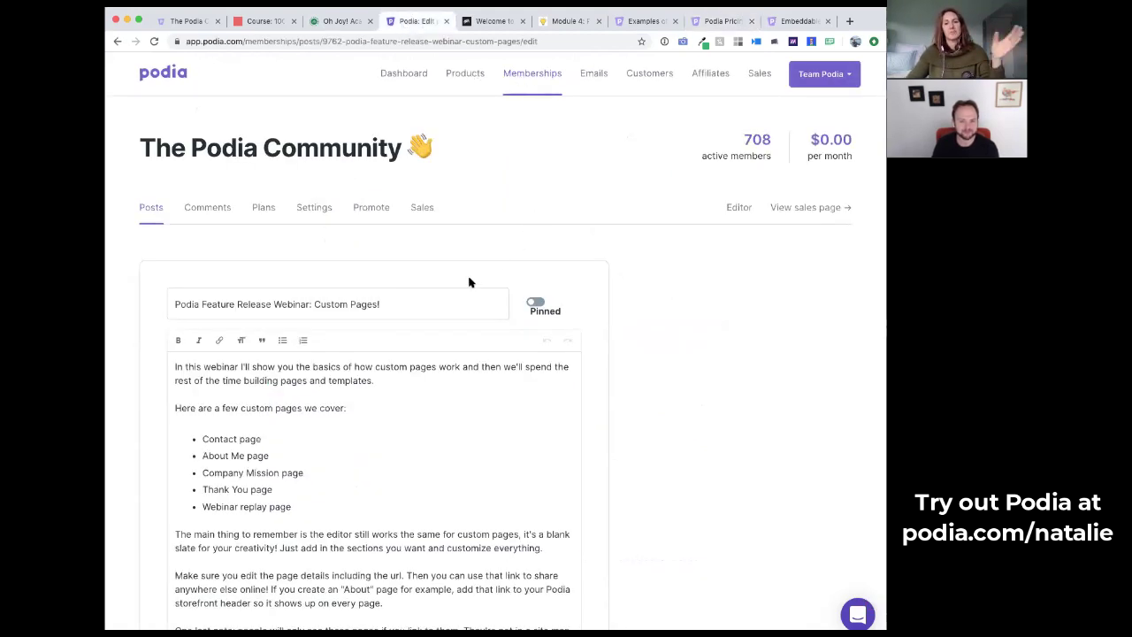
pyautogui.click(146, 218)
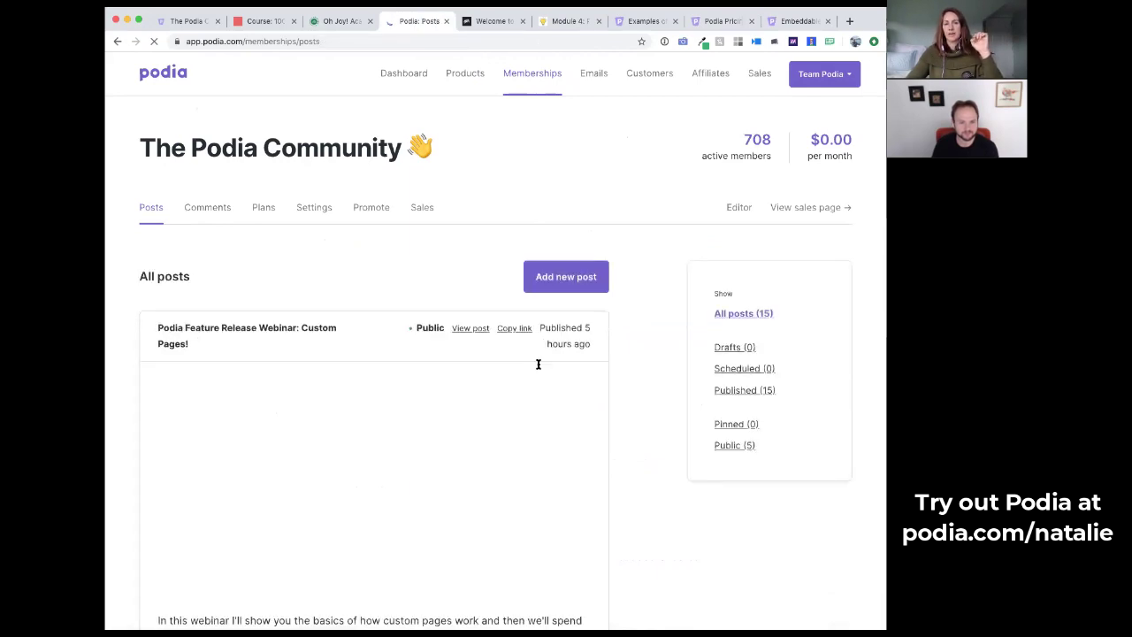
pyautogui.scroll(-1, 538, 364)
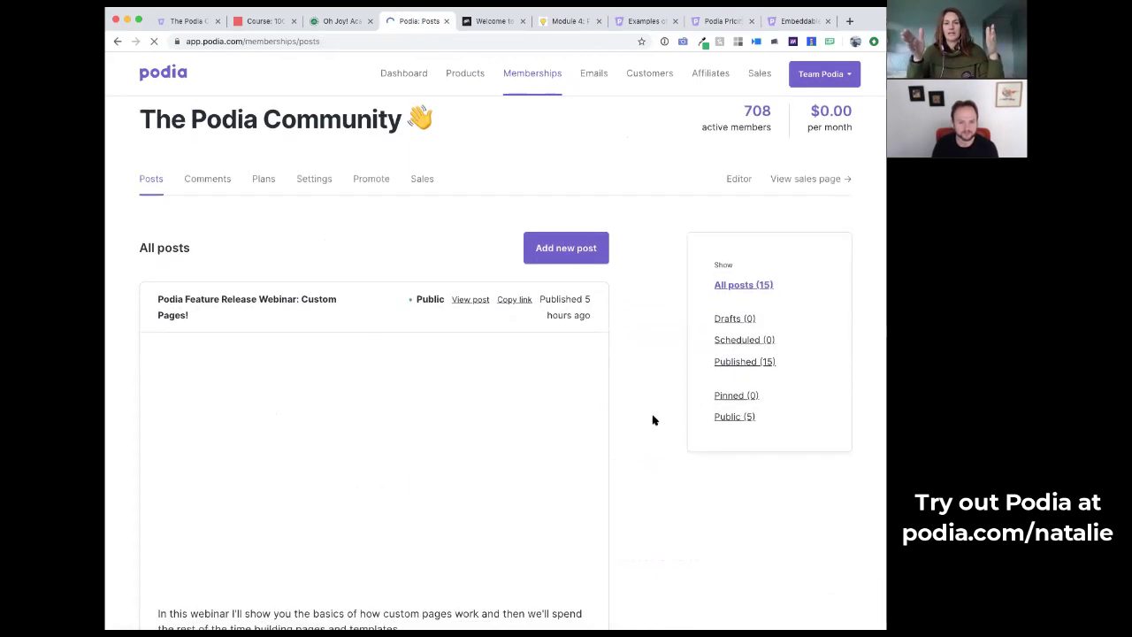
pyautogui.scroll(-2, 653, 421)
pyautogui.scroll(-1, 653, 420)
pyautogui.scroll(2, 653, 420)
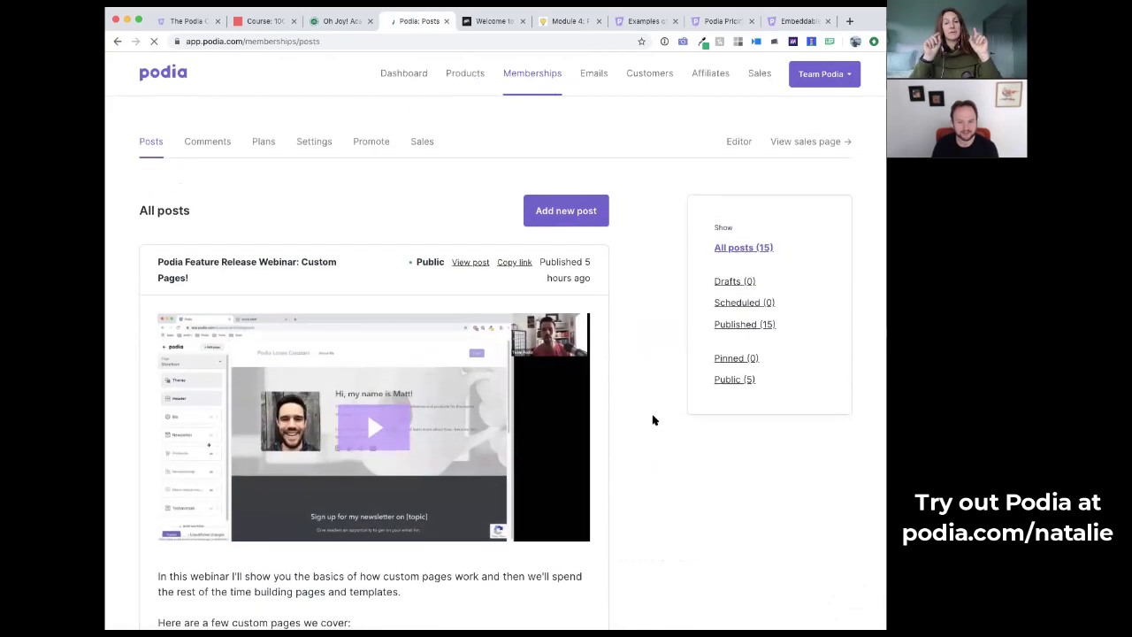
pyautogui.scroll(-2, 650, 327)
pyautogui.scroll(2, 649, 328)
pyautogui.scroll(2, 649, 327)
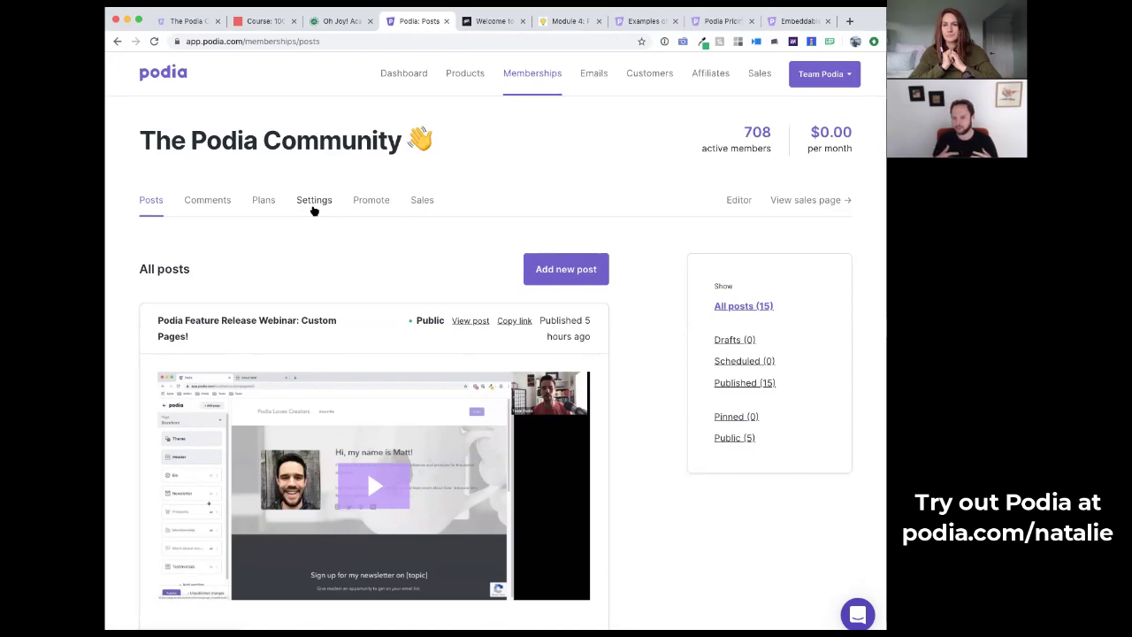
pyautogui.scroll(-2, 314, 210)
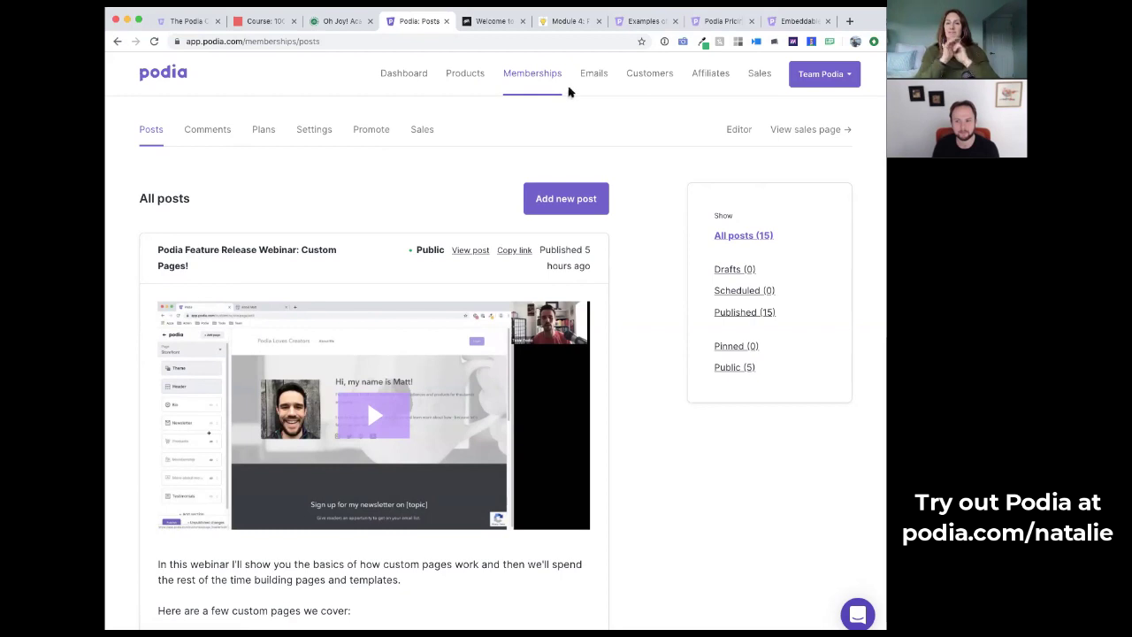
# - Switch to the Your Signature Experience course, hide its lesson outline and open the student dashboard
pyautogui.click(557, 21)
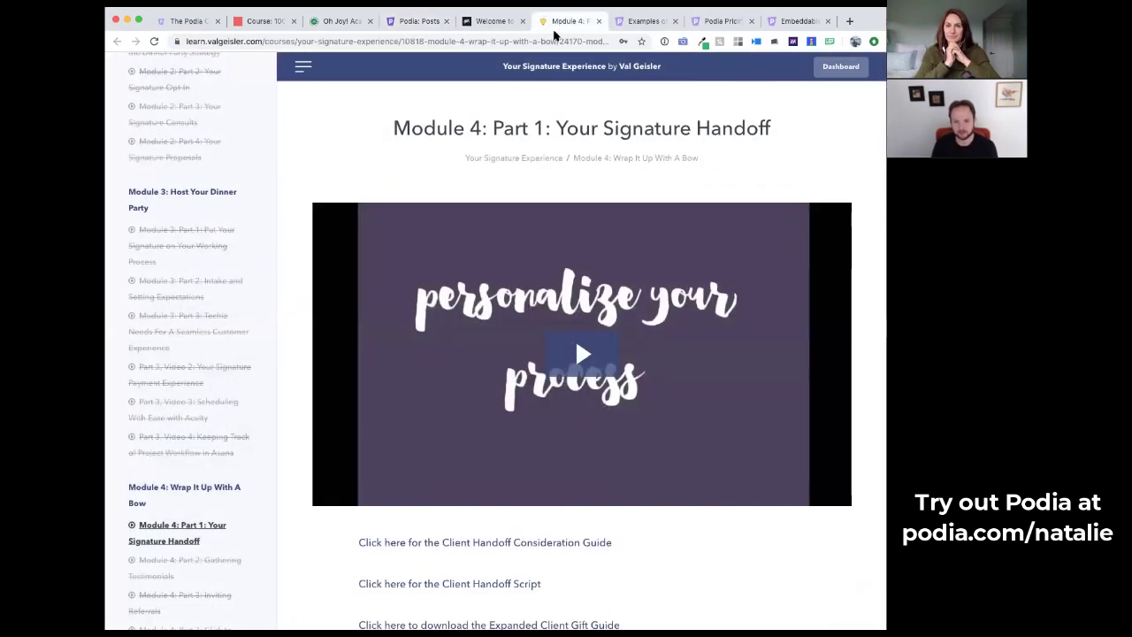
pyautogui.click(304, 67)
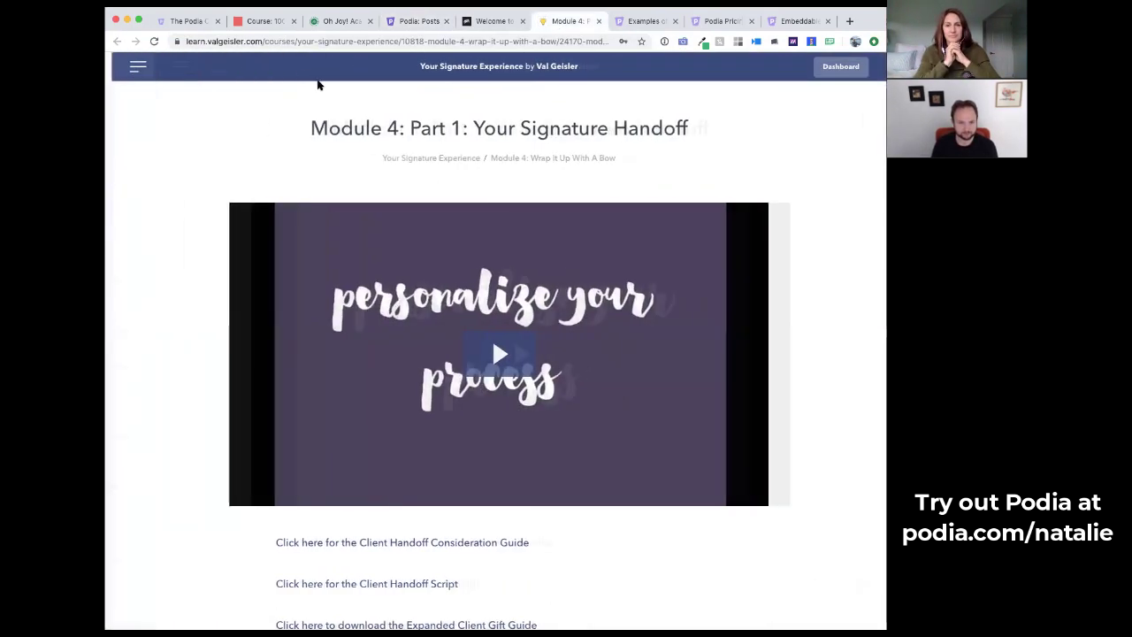
pyautogui.click(836, 71)
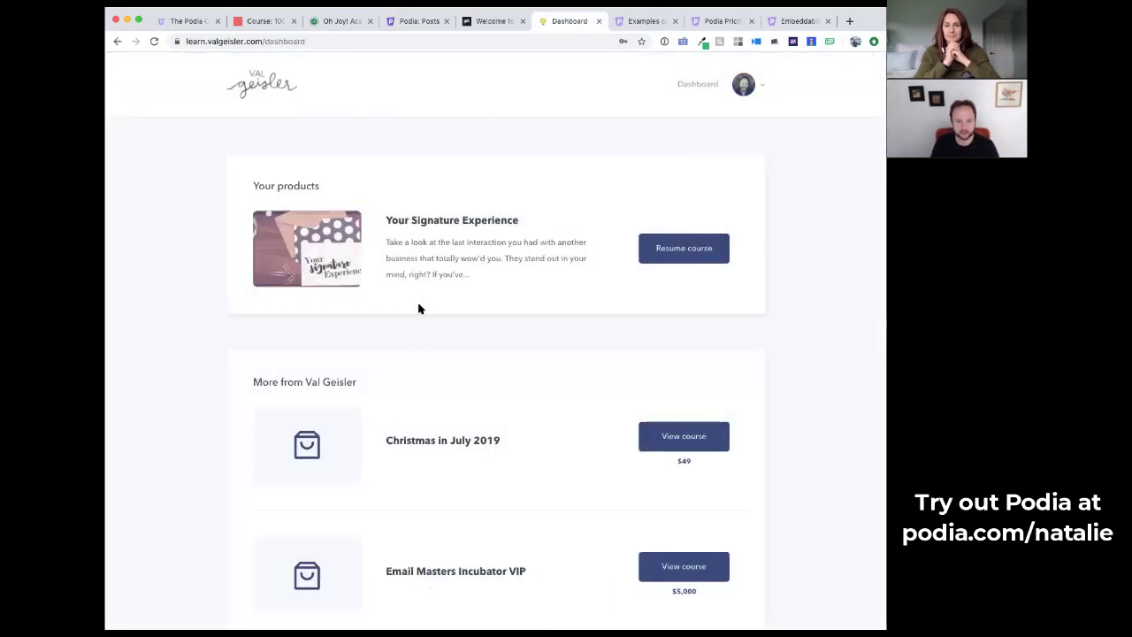
# - Review the owned course and the creator's other products on the student dashboard, and return to The Podia Community posts
pyautogui.scroll(-1, 419, 309)
pyautogui.scroll(1, 420, 309)
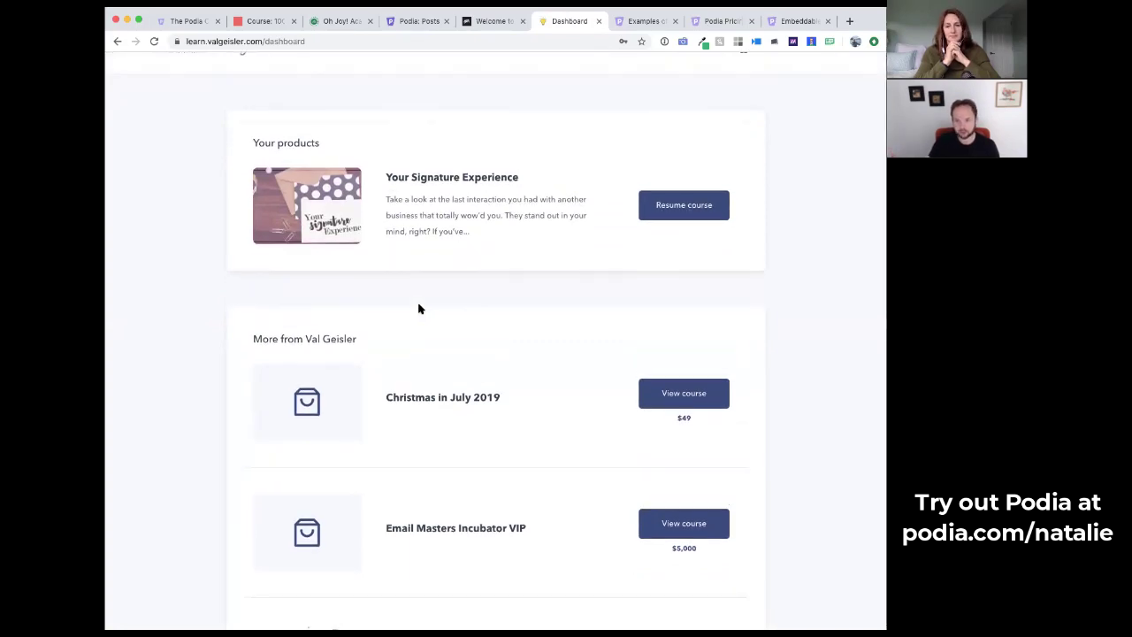
pyautogui.scroll(-3, 420, 309)
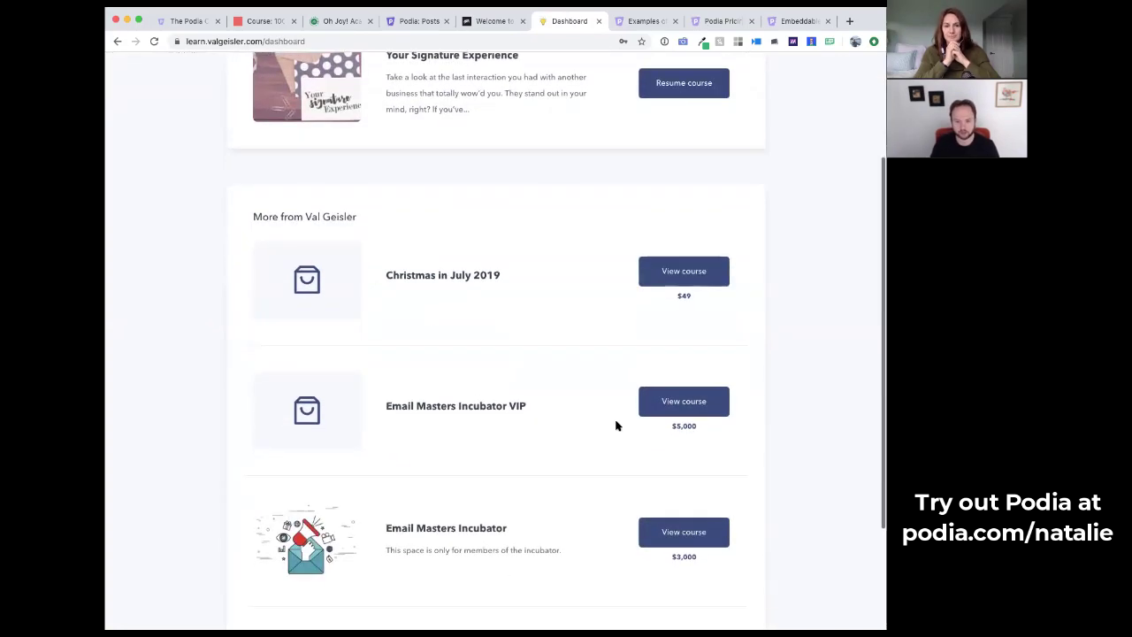
pyautogui.scroll(-3, 601, 460)
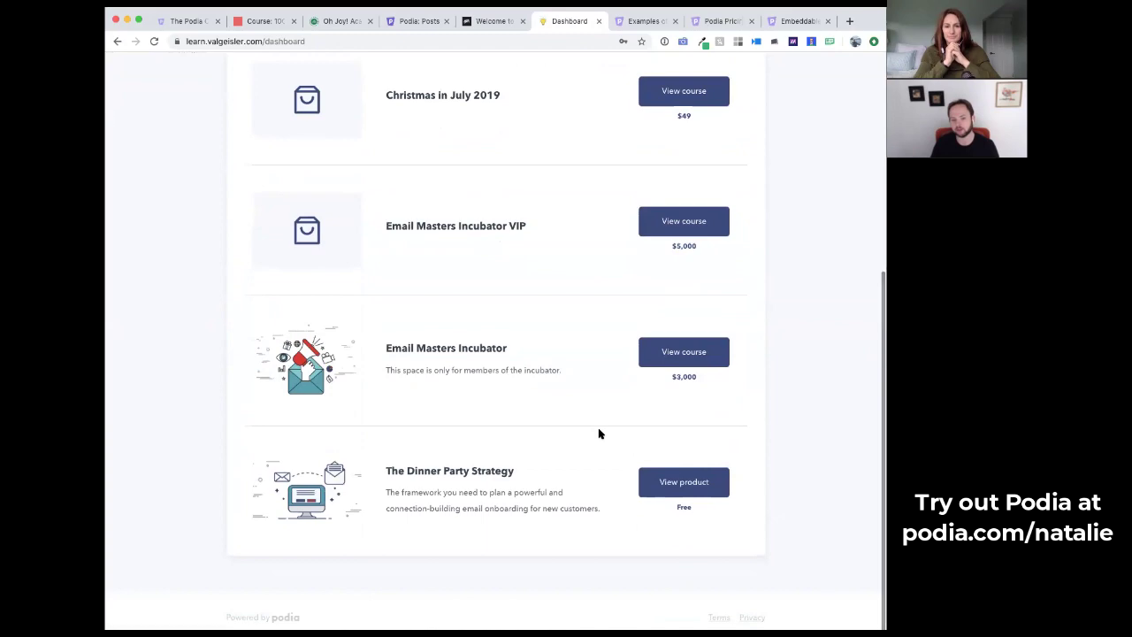
pyautogui.scroll(2, 599, 434)
pyautogui.scroll(3, 599, 434)
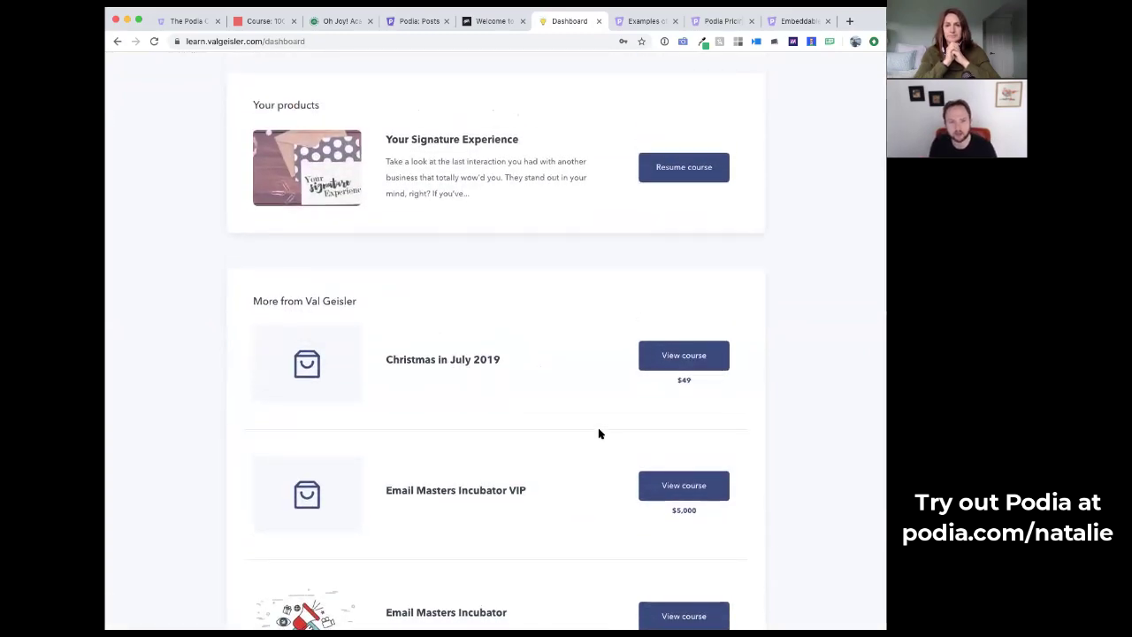
pyautogui.scroll(2, 599, 434)
pyautogui.scroll(-2, 637, 435)
pyautogui.scroll(1, 635, 436)
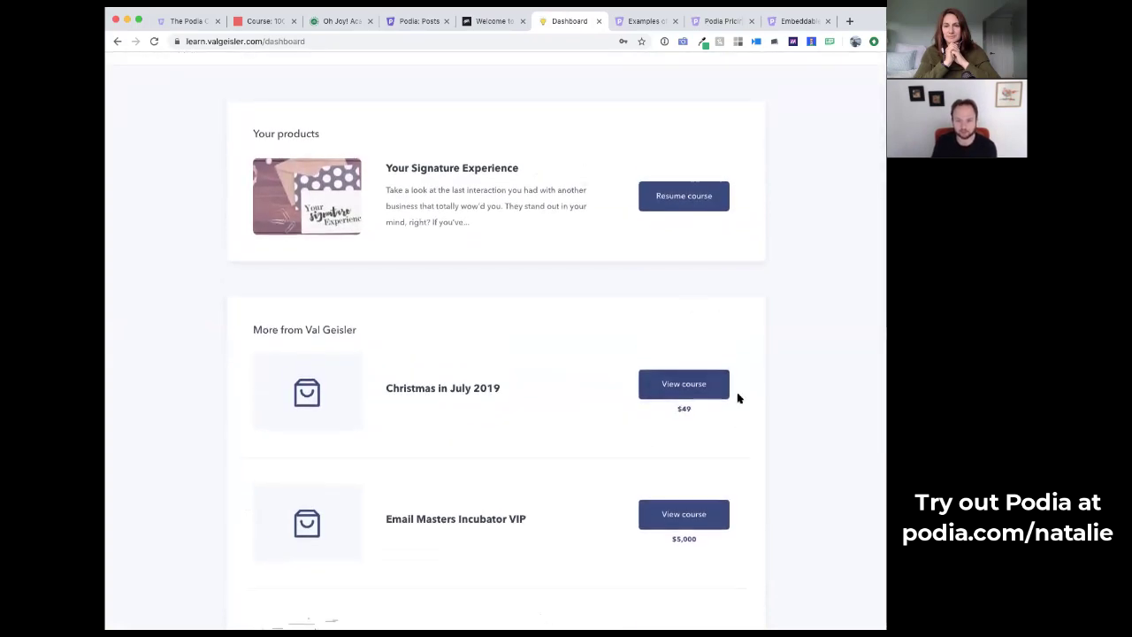
pyautogui.scroll(-3, 738, 396)
pyautogui.scroll(1, 738, 396)
pyautogui.scroll(-4, 738, 396)
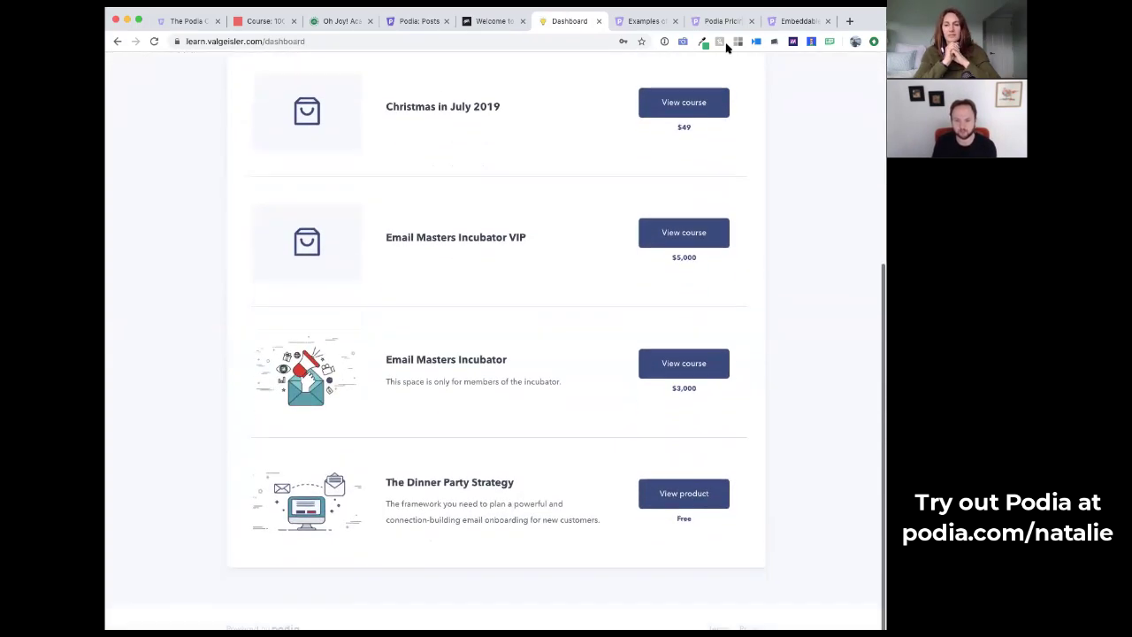
pyautogui.scroll(4, 687, 398)
pyautogui.click(422, 24)
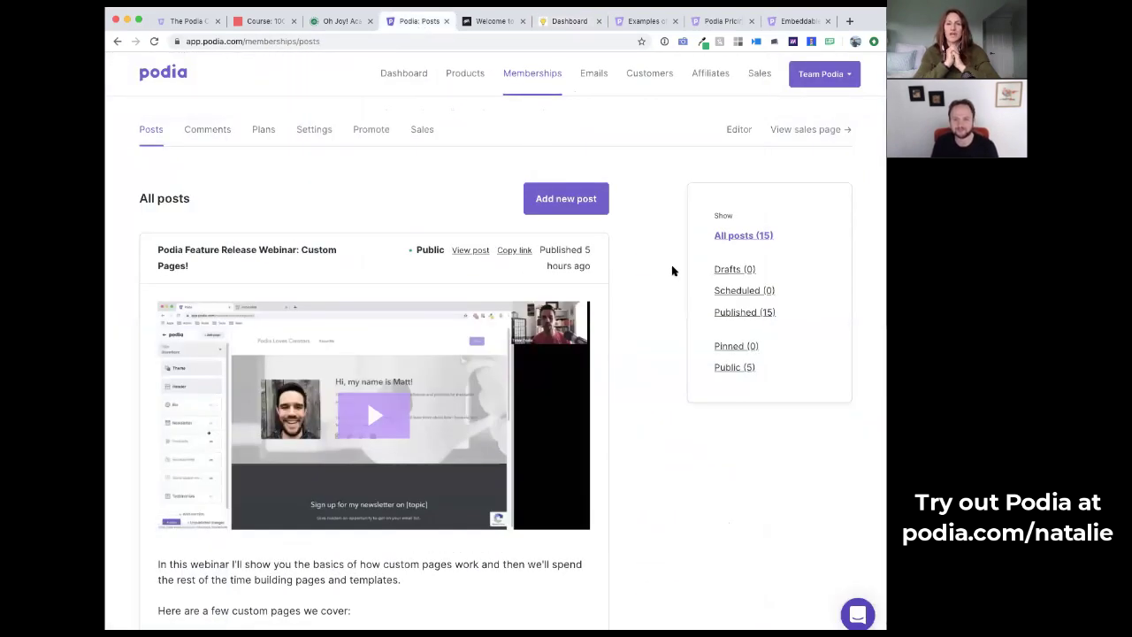